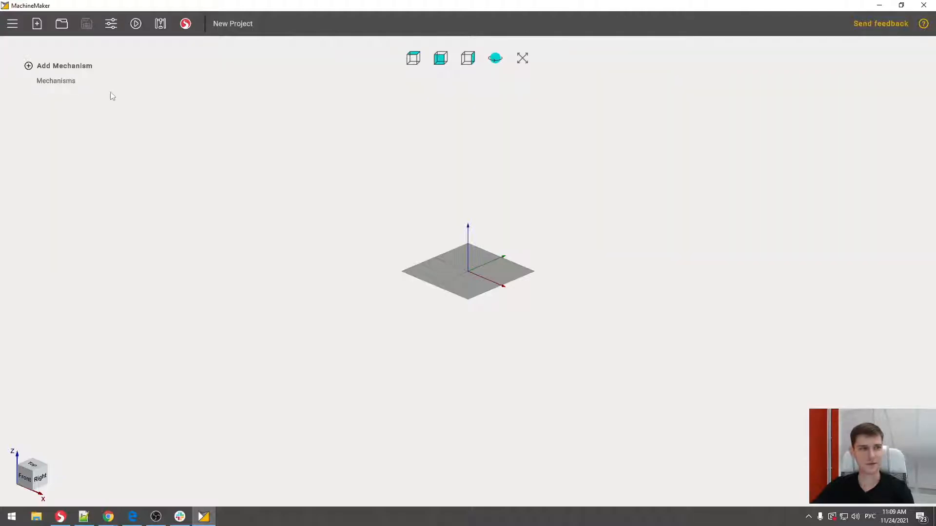
- Examine the project file commands and the general application settings, including the interface language choices
click(12, 24)
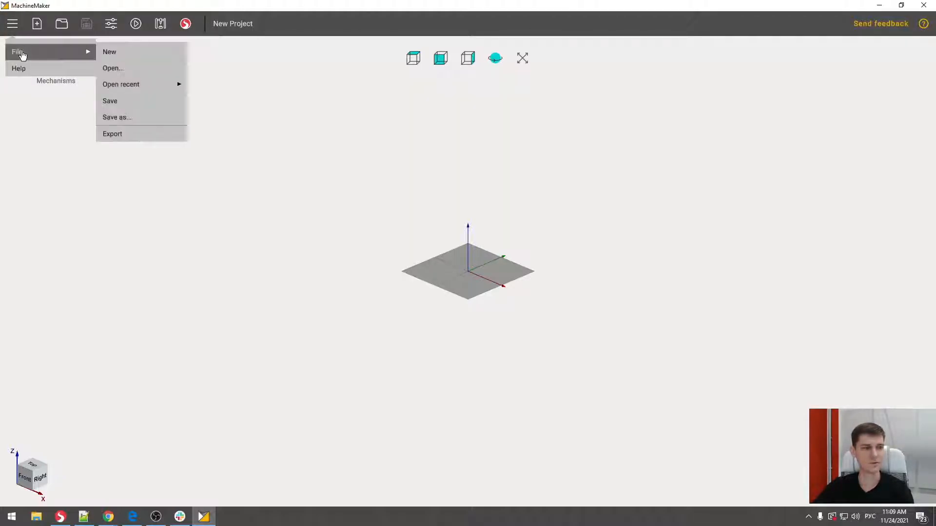
click(131, 66)
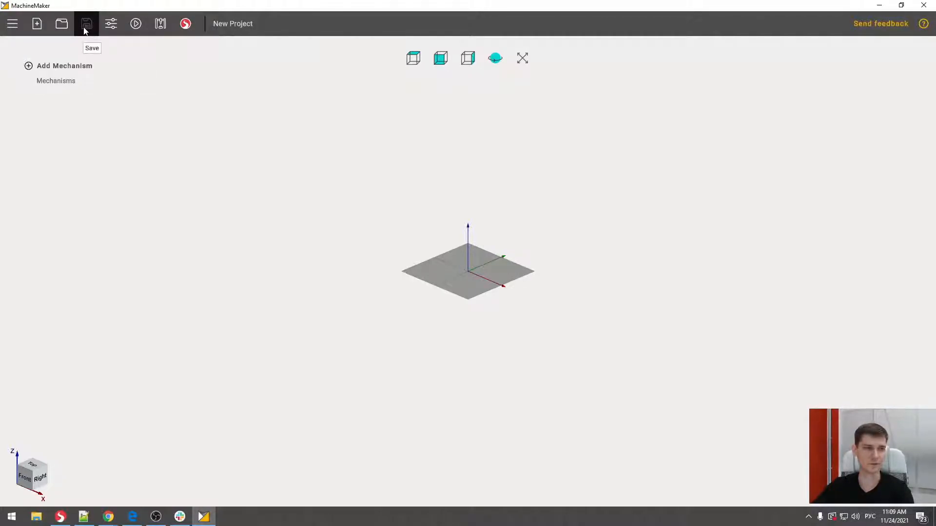
mouse_move(111, 28)
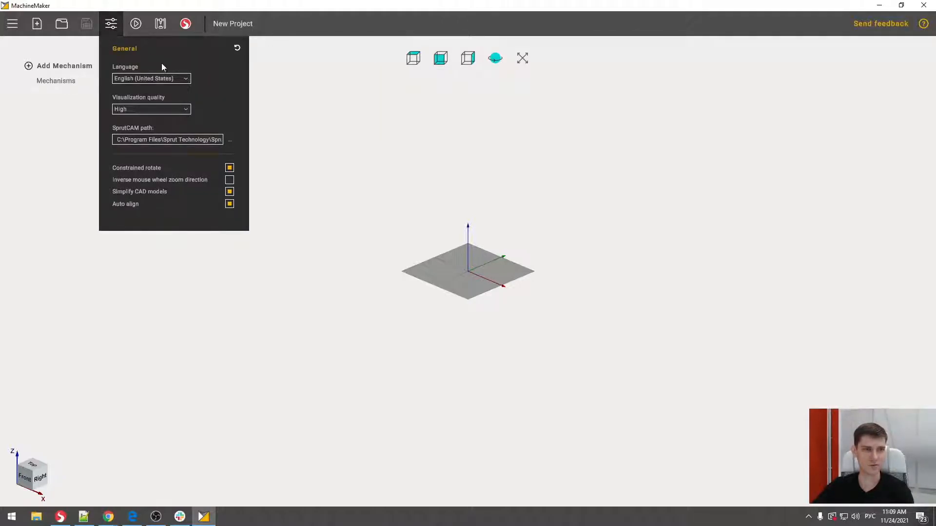
click(173, 80)
click(174, 80)
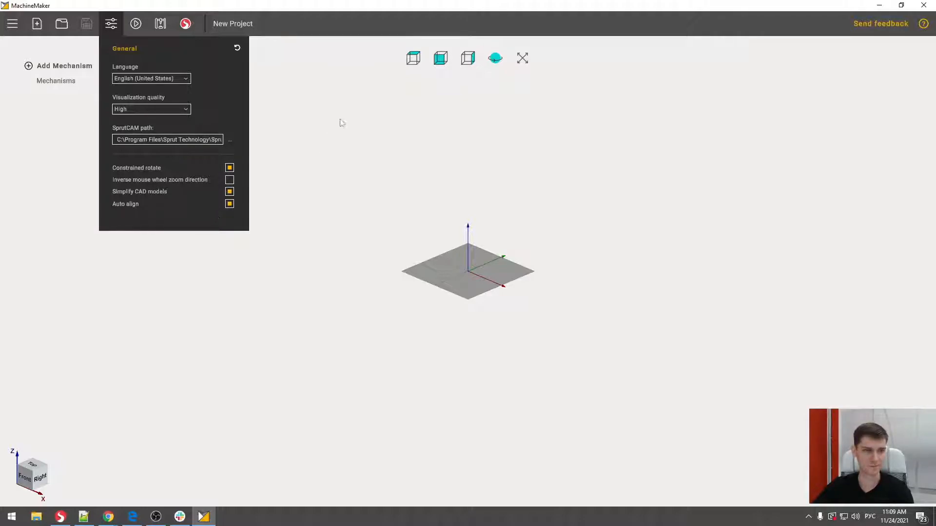
click(314, 112)
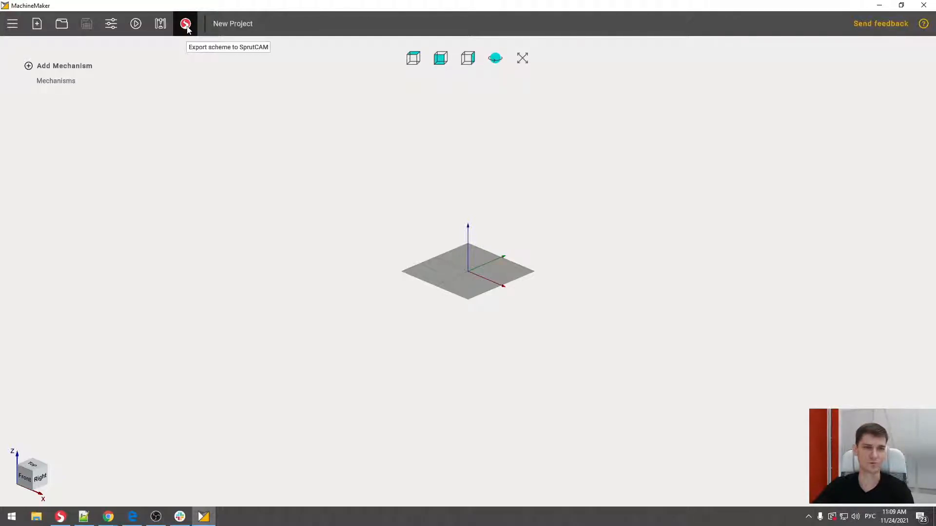
- Open the project name for editing
click(235, 25)
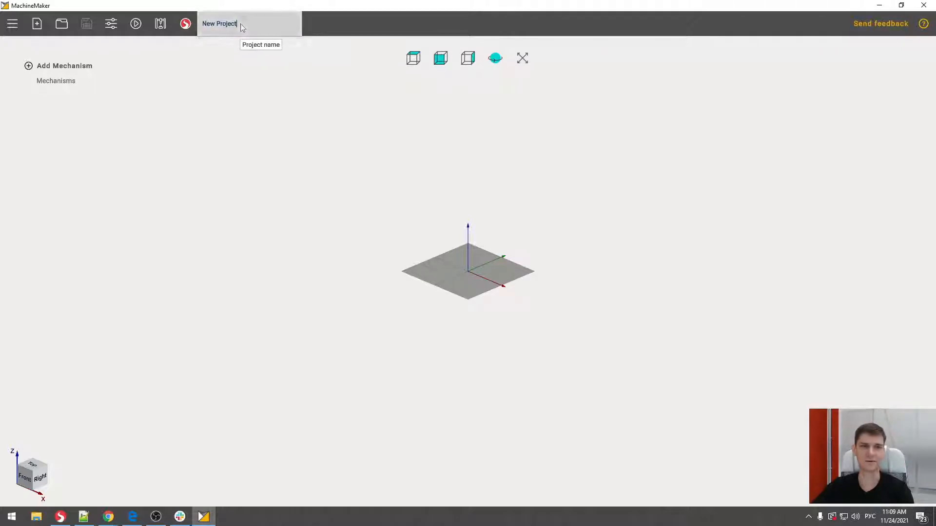
mouse_move(240, 26)
mouse_down()
mouse_move(216, 28)
mouse_move(244, 26)
mouse_up()
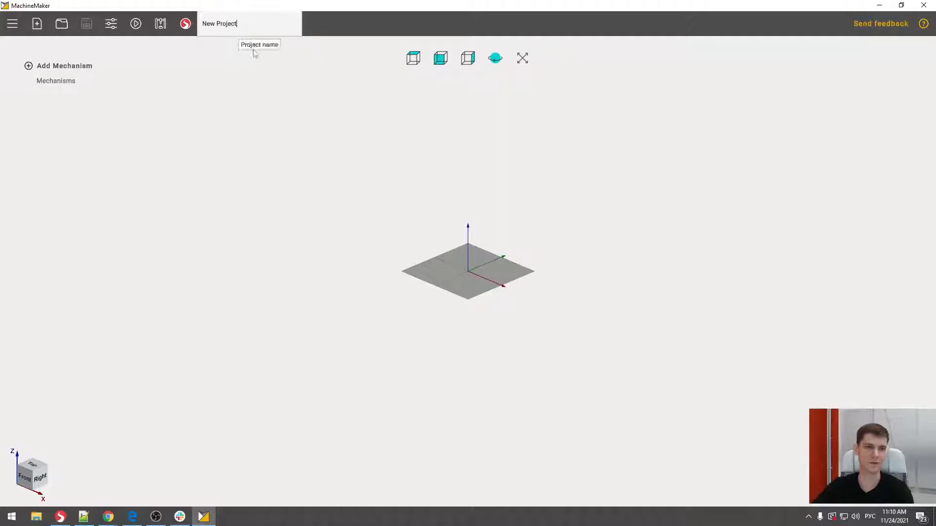
click(260, 63)
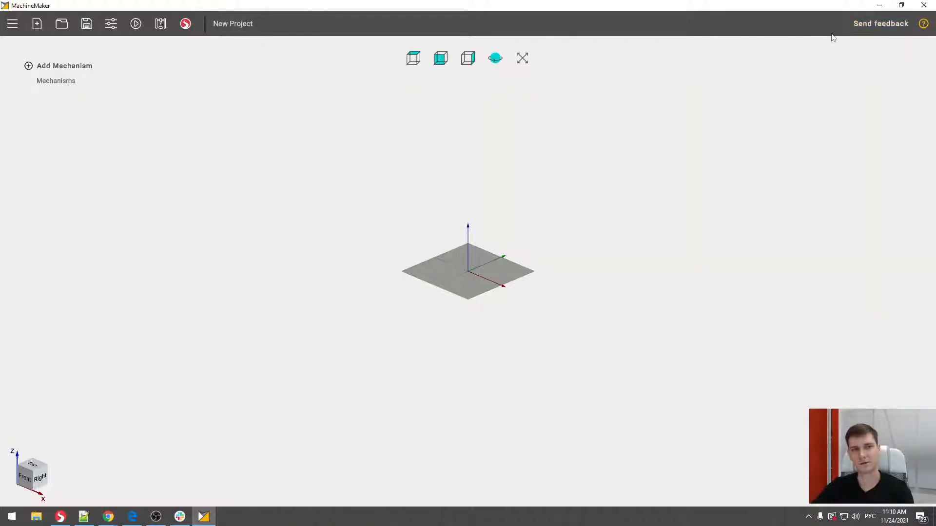
- Open the online user manual and view the Simple robot, End Effectors and TCP, and Tables and User CS examples
click(923, 24)
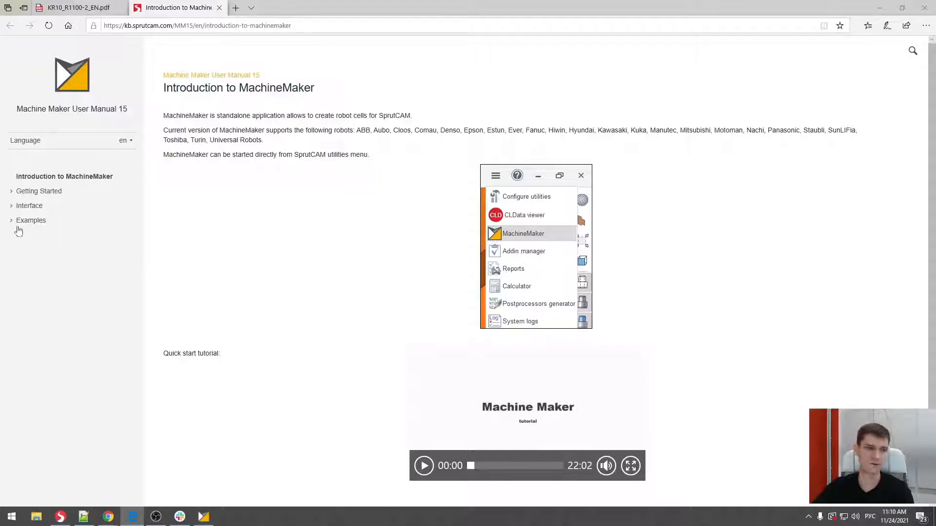
click(20, 220)
click(32, 235)
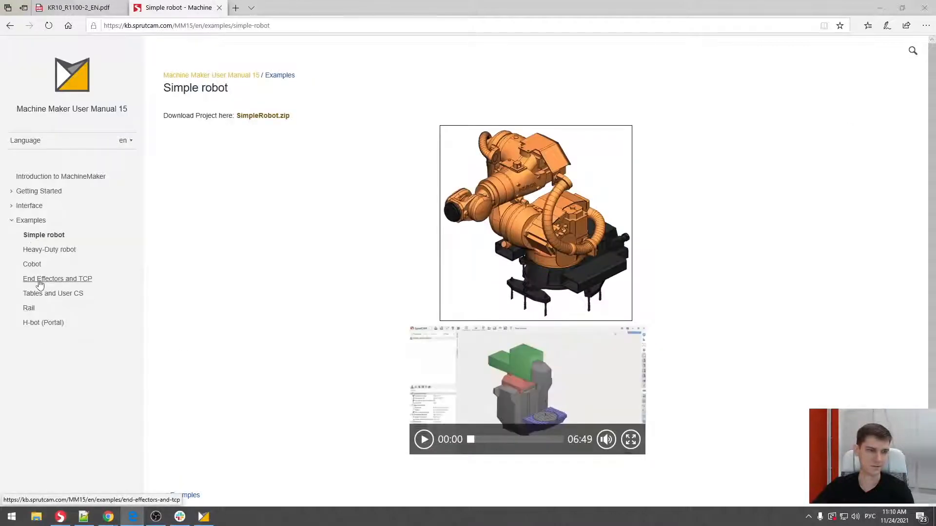
click(37, 279)
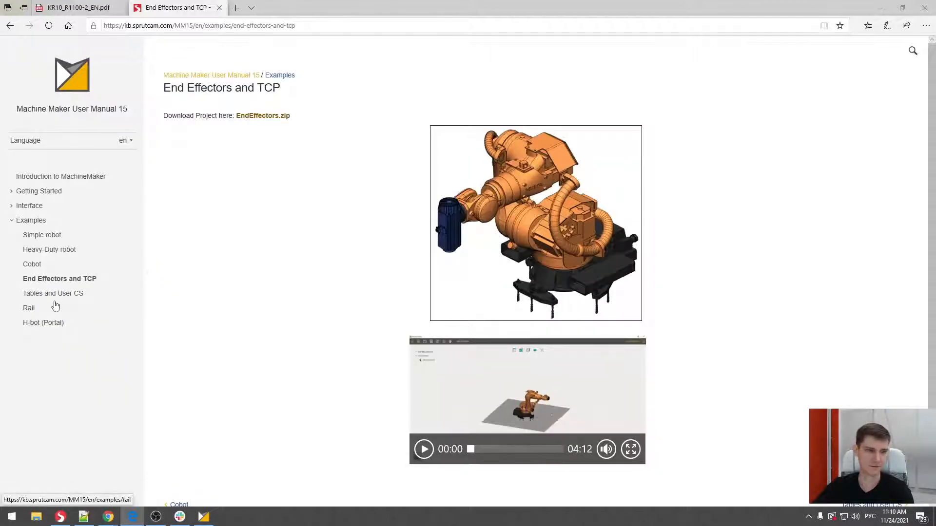
click(54, 294)
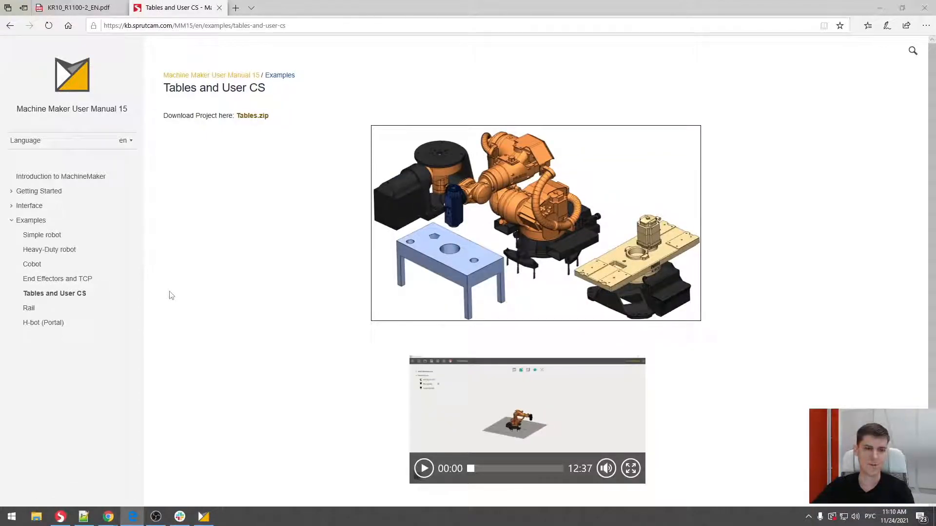
- Look through the manual's Main window page in the Interface section
click(26, 207)
click(43, 224)
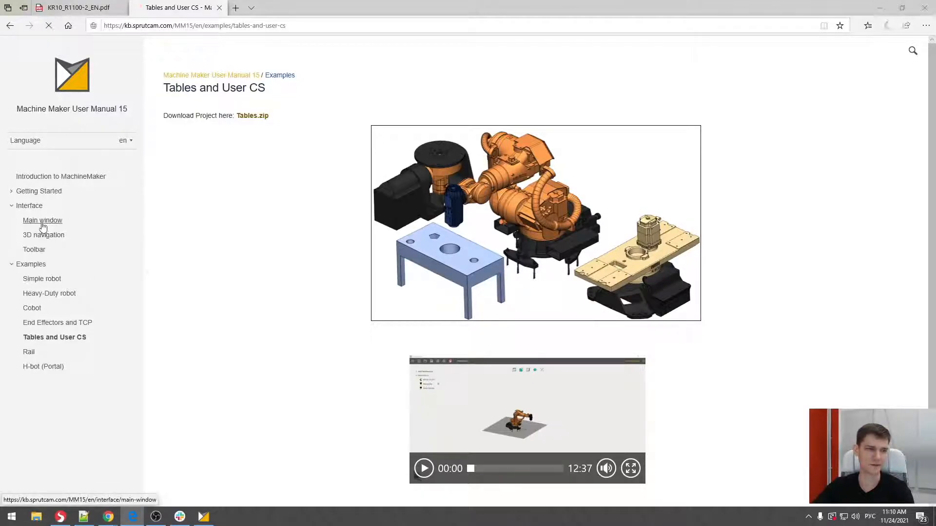
scroll(205, 247, down, 5)
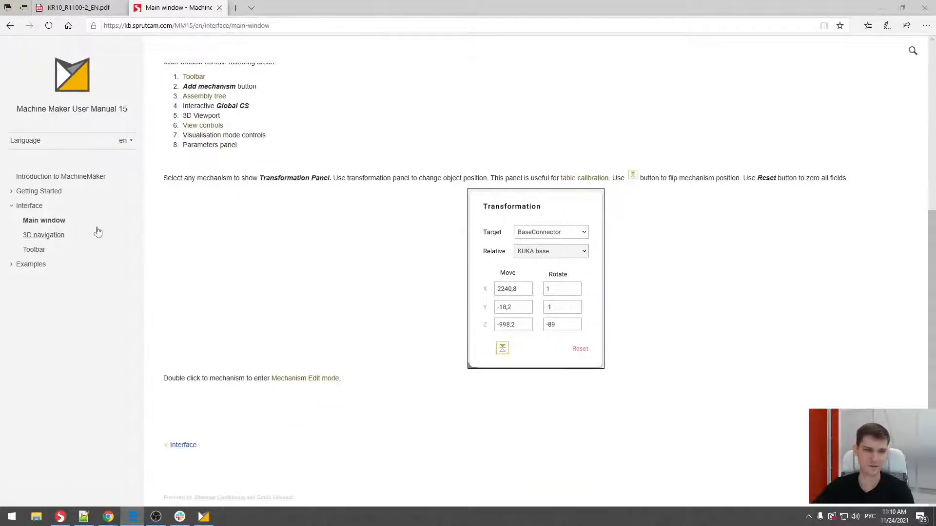
- Read the Assemblies page in the manual's Getting Started section, down to using the assembly tree, and return to MachineMaker
click(11, 191)
click(54, 323)
scroll(215, 264, down, 6)
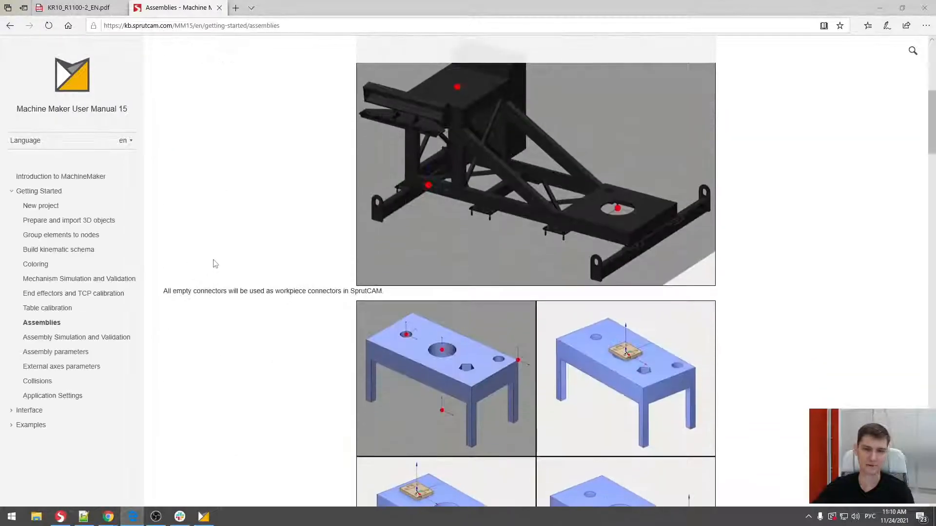
scroll(215, 264, down, 12)
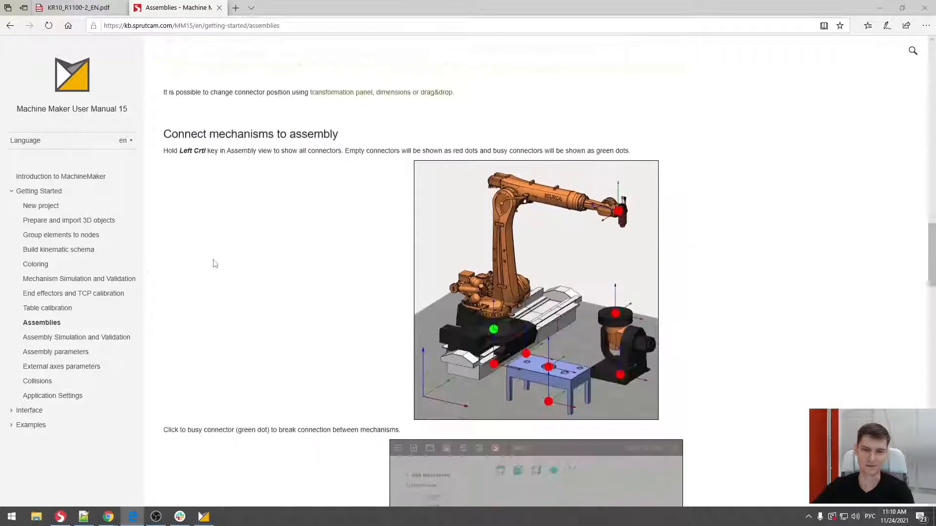
scroll(215, 264, down, 10)
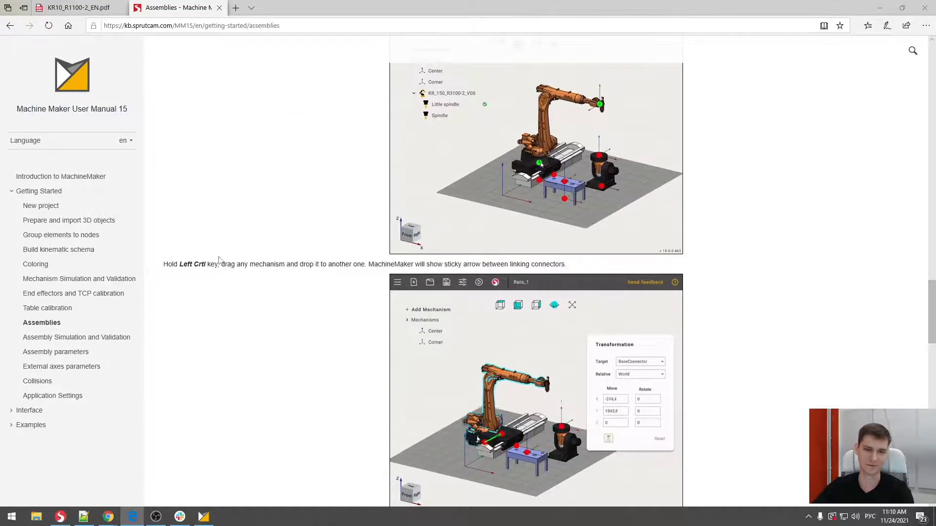
scroll(219, 261, down, 6)
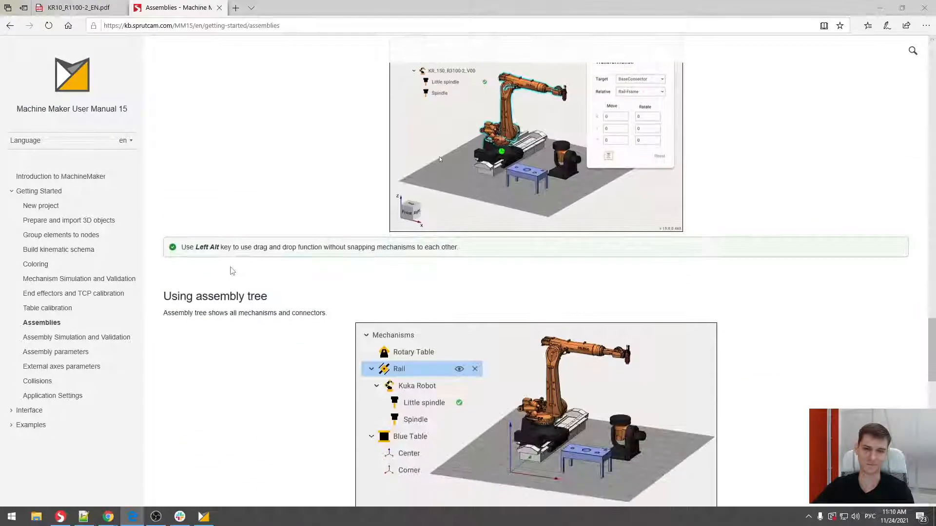
scroll(232, 271, down, 2)
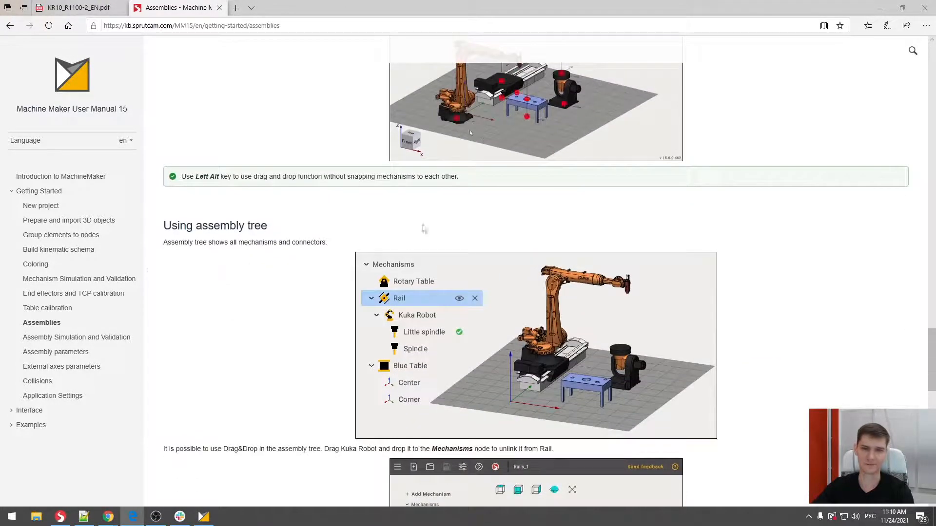
click(879, 10)
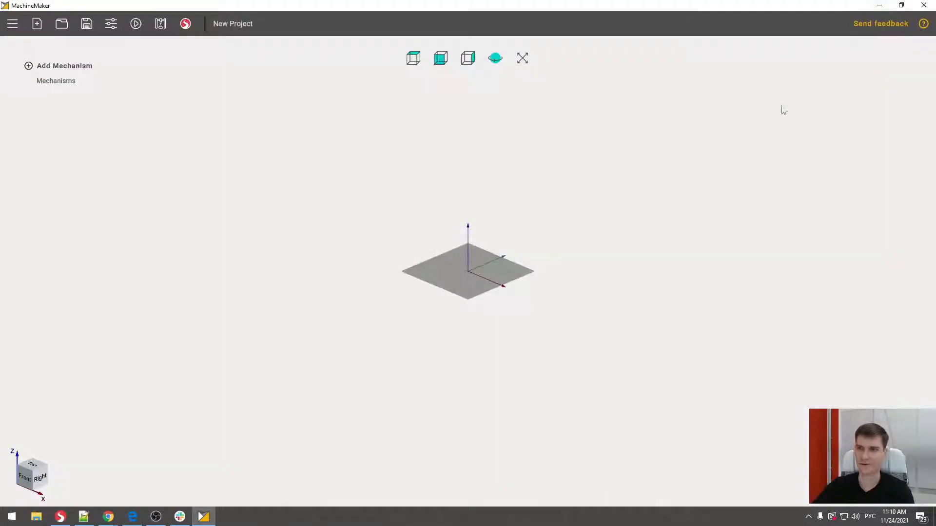
- Draft a feedback message to support reading "ergrg erg r g" and discard it without sending
click(870, 23)
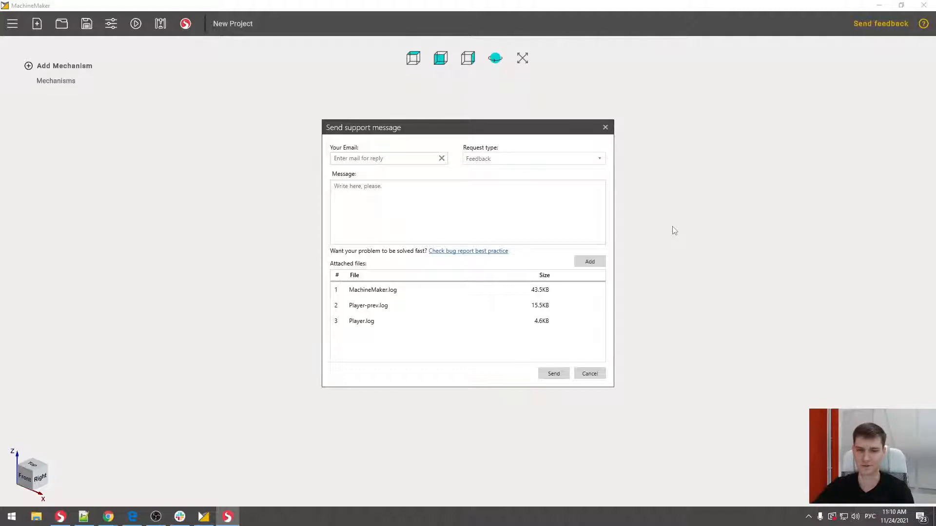
click(455, 227)
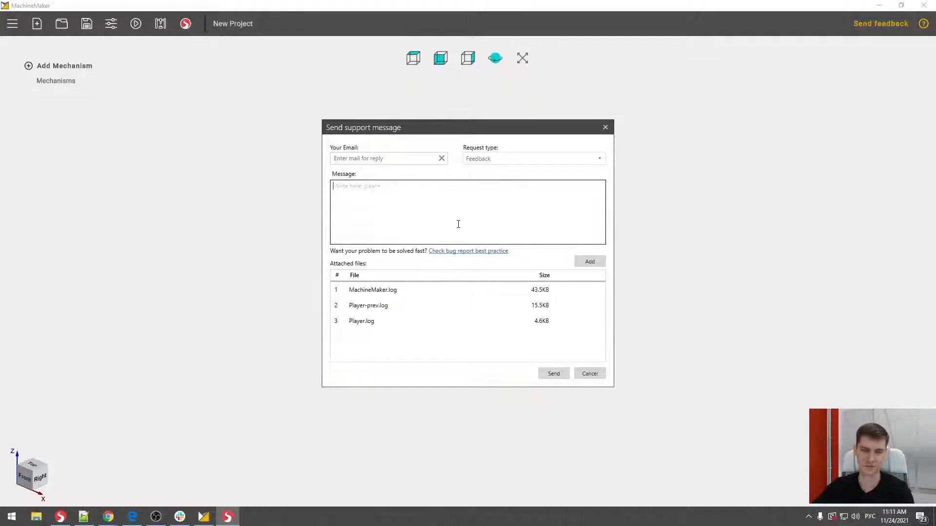
text(к)
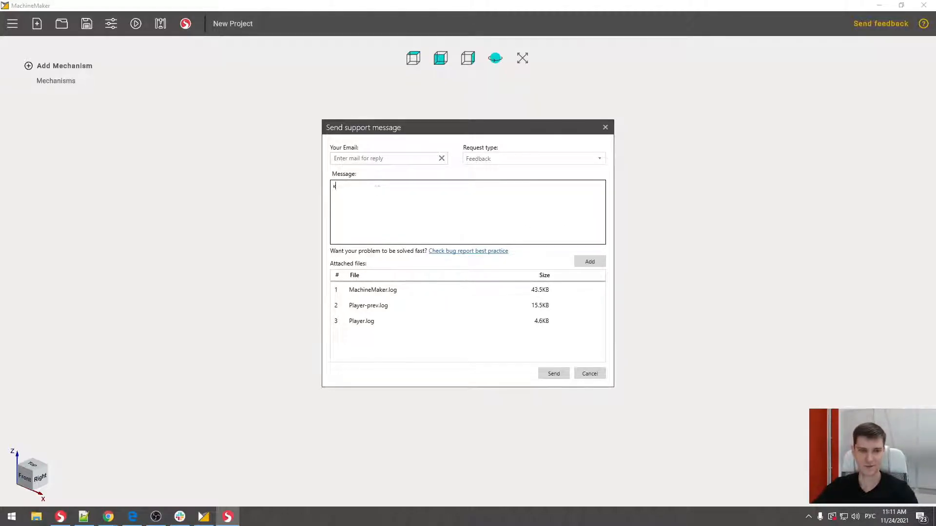
text(пк)
key(ctrl+a)
key(alt+shift)
text(ergrg erg r g)
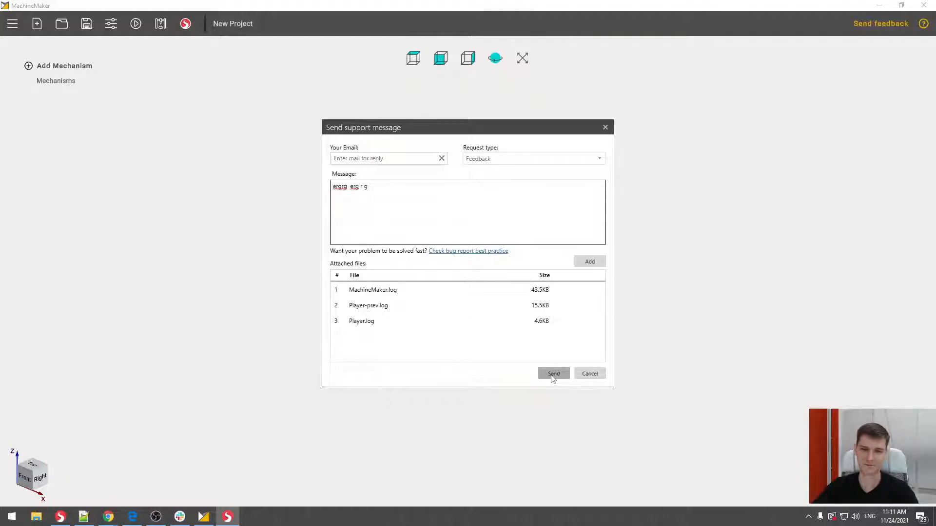
click(592, 375)
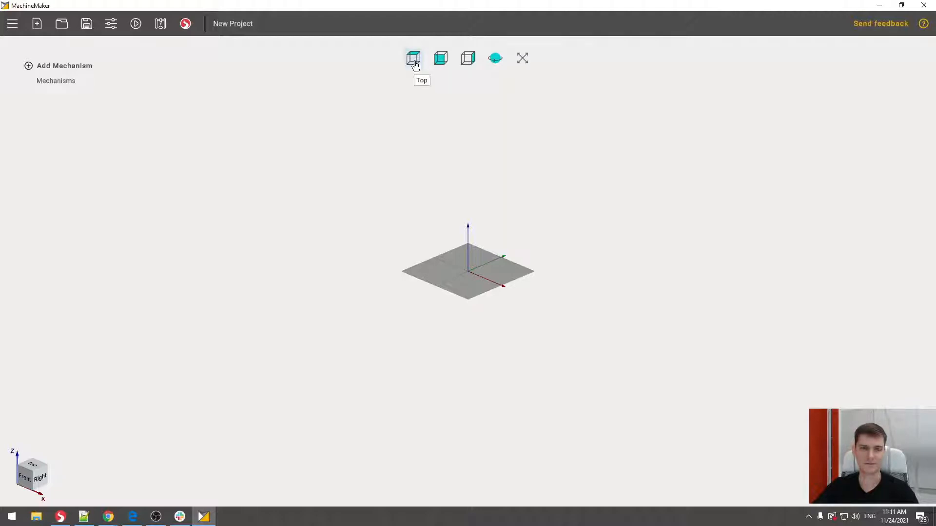
- Inspect the workspace in standard views and orbit it in both rotation modes, ending in constrained rotation
click(440, 59)
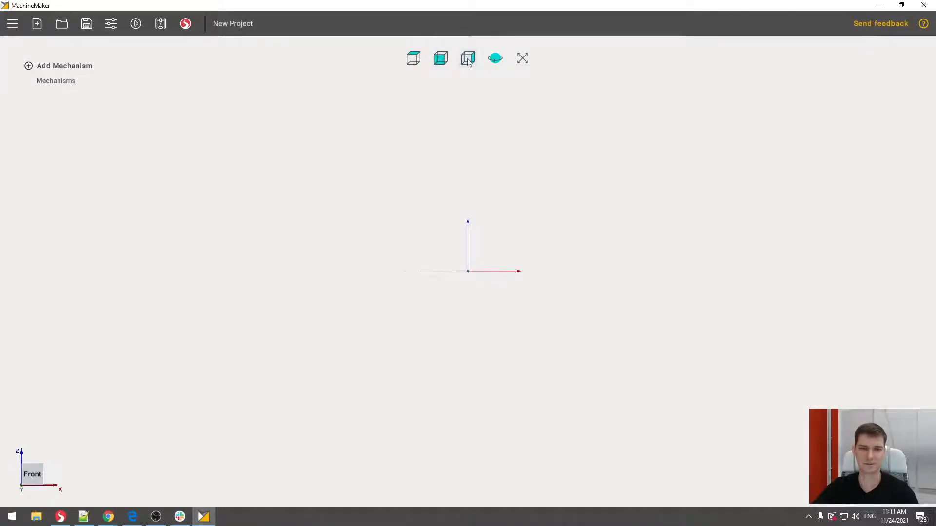
drag(489, 167, 417, 177)
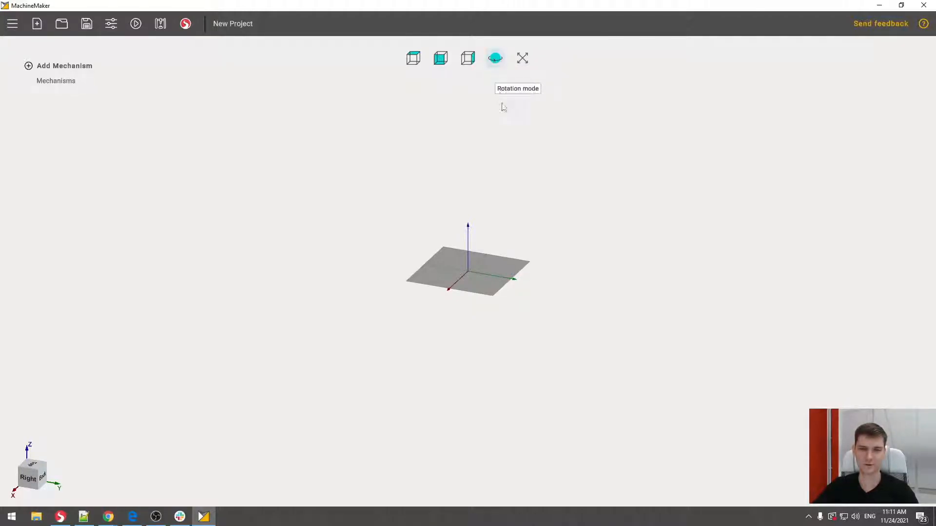
drag(493, 236, 517, 248)
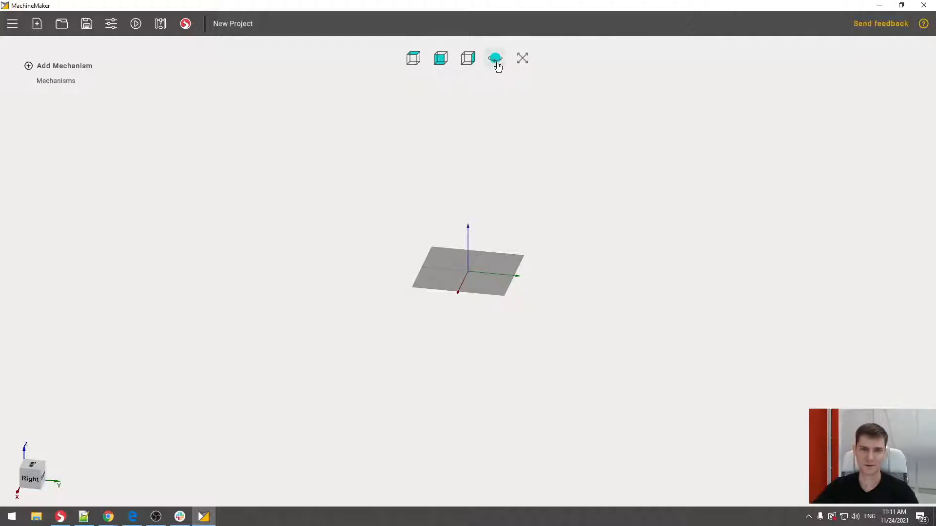
drag(524, 242, 511, 222)
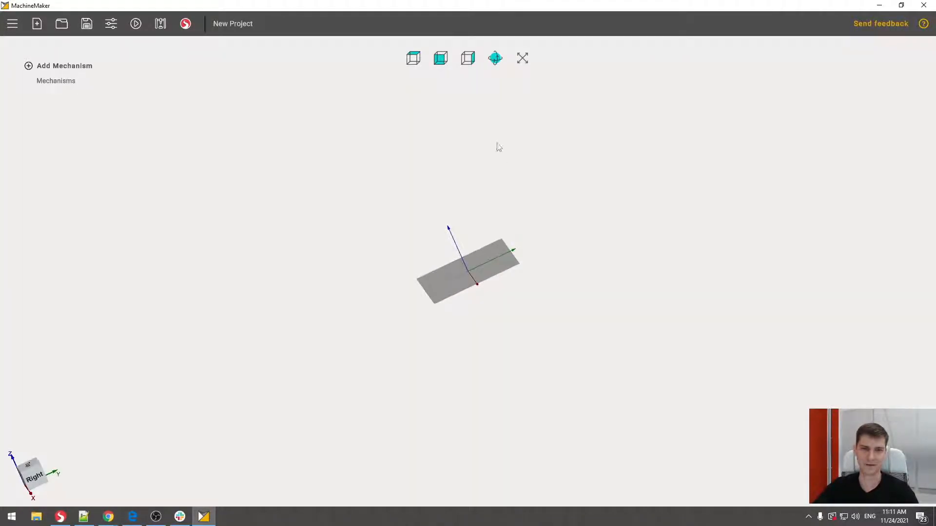
click(495, 59)
mouse_move(489, 275)
mouse_down()
mouse_move(412, 291)
mouse_move(500, 283)
mouse_up()
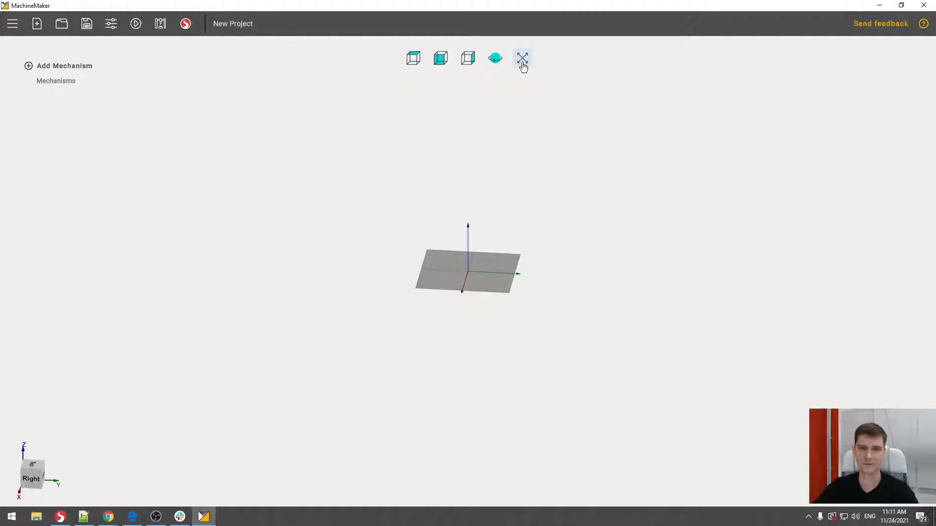
- Try panning the workspace off-centre, fitting it back into view and orbiting around the base plane
middle_drag(458, 148, 422, 154)
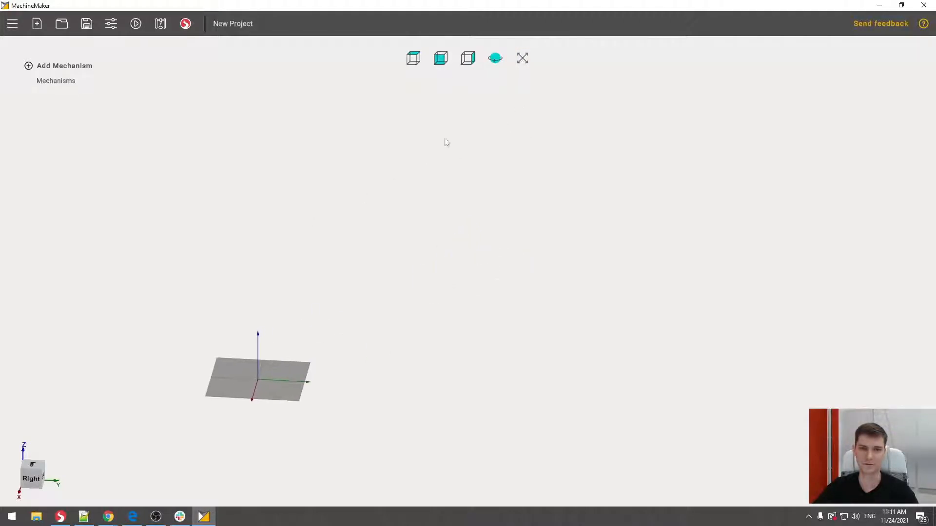
click(523, 59)
drag(487, 196, 420, 205)
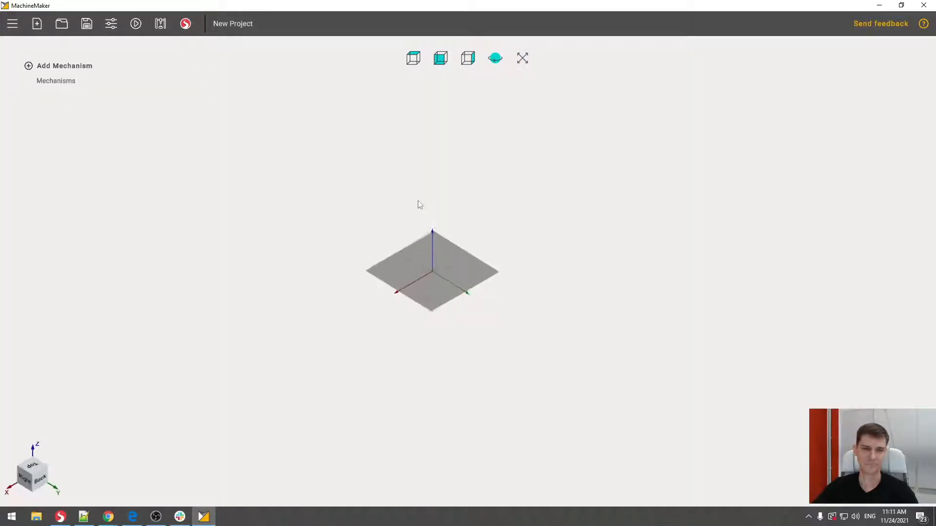
middle_drag(453, 196, 501, 194)
drag(548, 184, 544, 173)
middle_drag(535, 199, 513, 205)
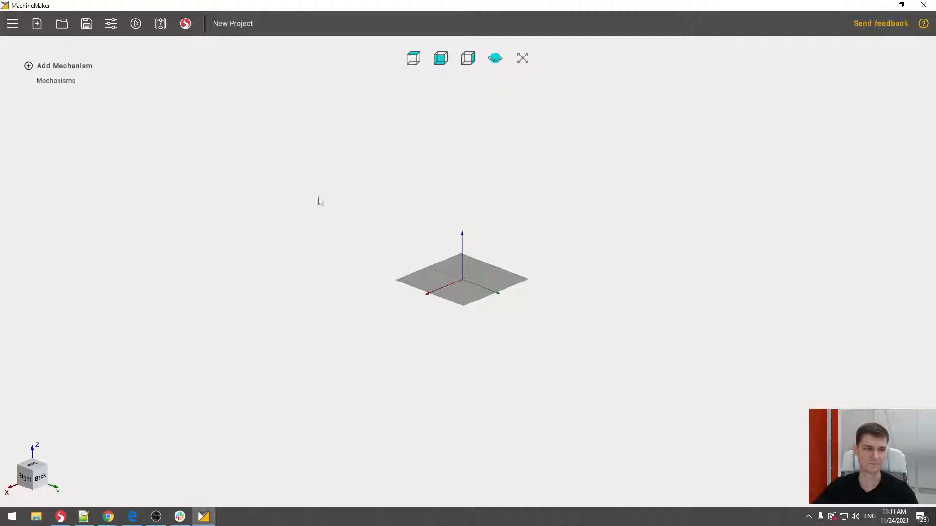
- Add a robot mechanism by importing the CAD model KR_10_R1100-2_V01.stp from the src folder
click(63, 69)
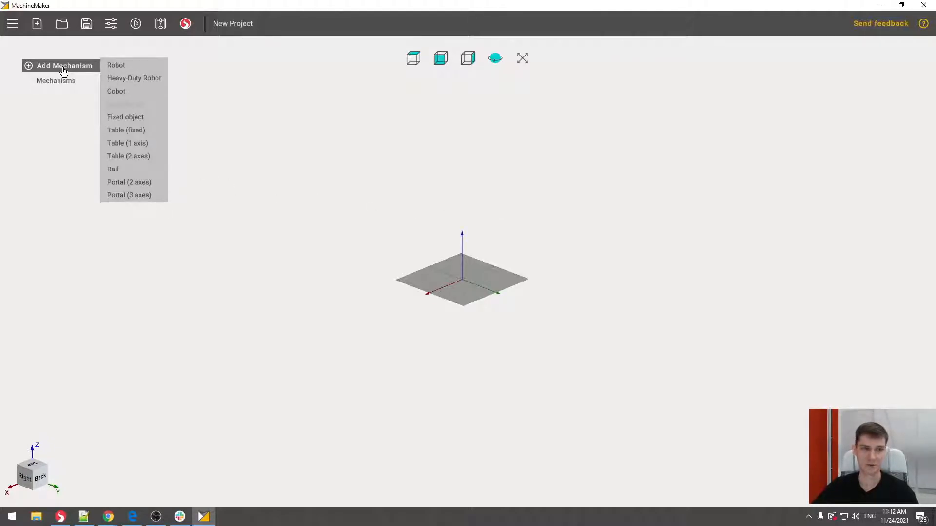
click(122, 67)
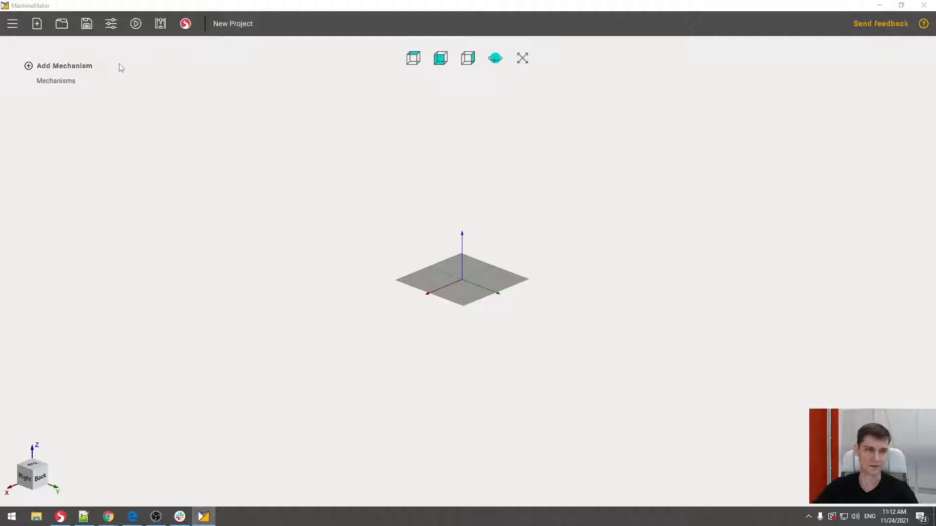
click(254, 131)
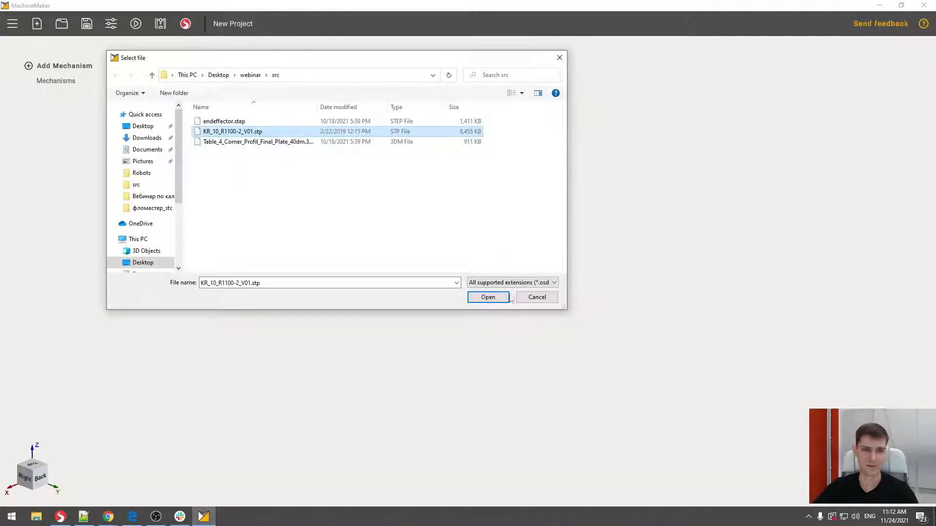
click(316, 214)
click(295, 133)
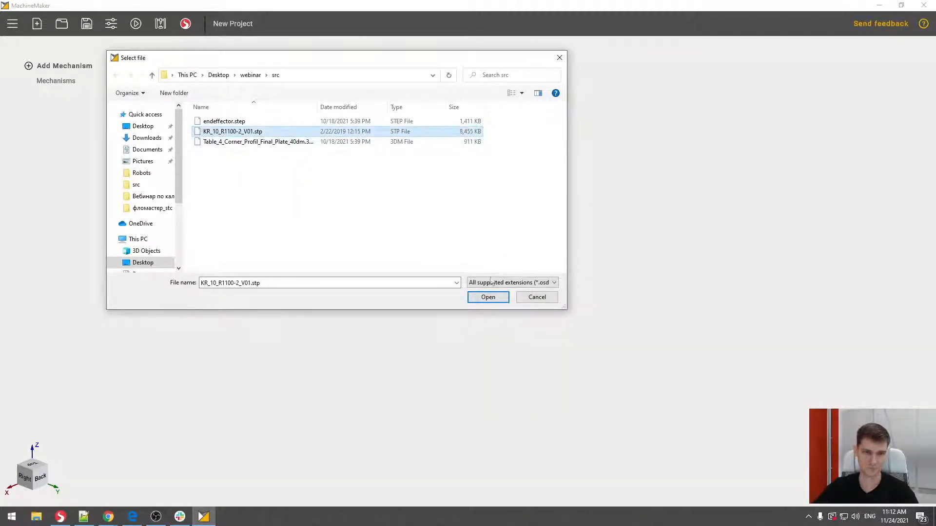
click(498, 300)
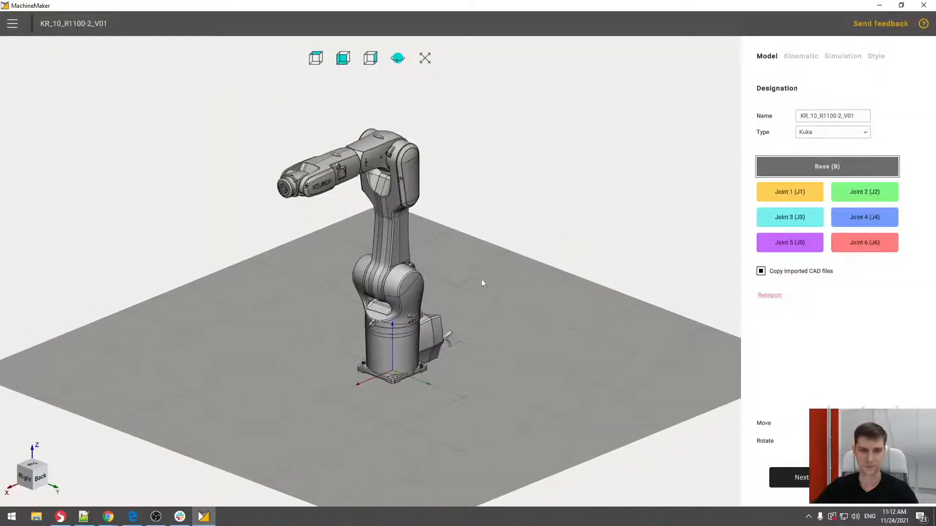
- Assign the lowest body of the imported robot, including its mounting feet, to the Base group
drag(481, 282, 666, 267)
drag(450, 263, 502, 259)
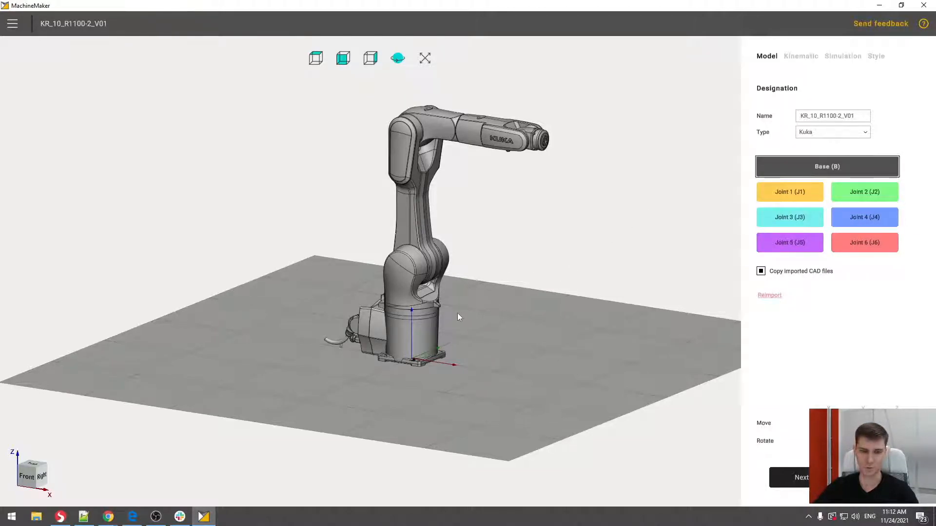
middle_drag(457, 318, 440, 329)
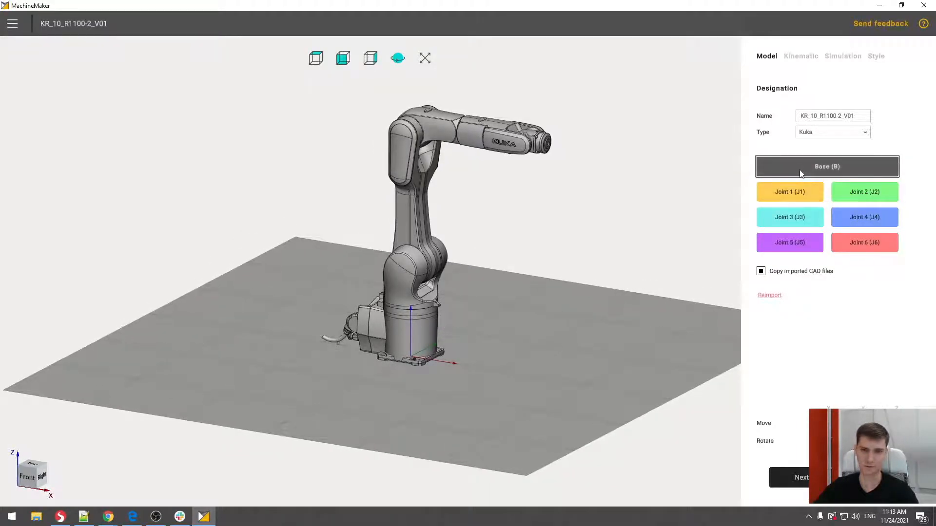
middle_drag(457, 324, 594, 312)
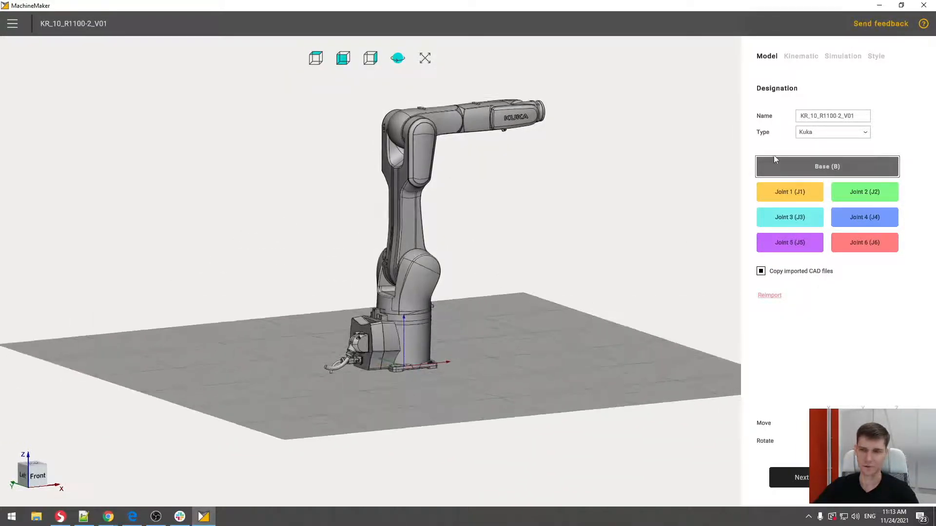
middle_drag(538, 262, 490, 277)
click(455, 280)
middle_drag(361, 250, 418, 284)
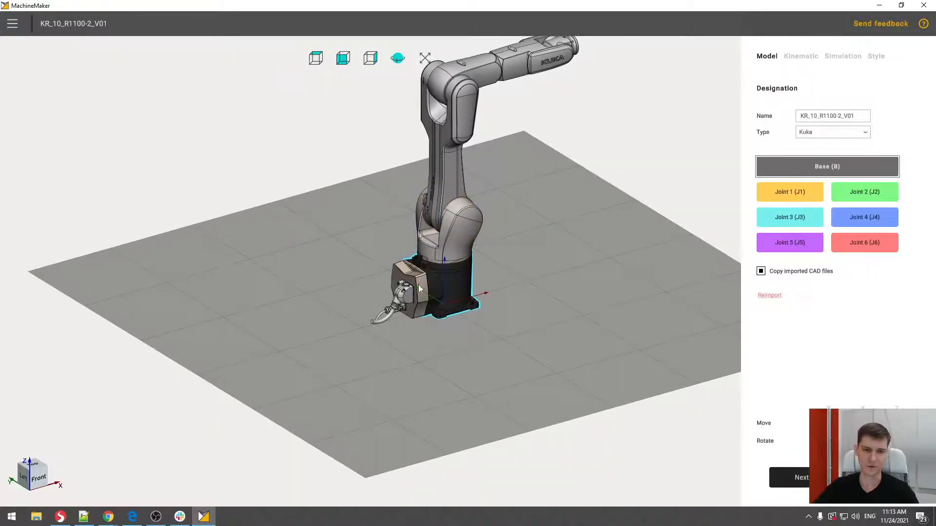
- Assign the rear housing's large and small cable connectors and its small fittings to the Base, leaving the cables out
middle_drag(354, 299, 439, 271)
scroll(441, 292, up, 5)
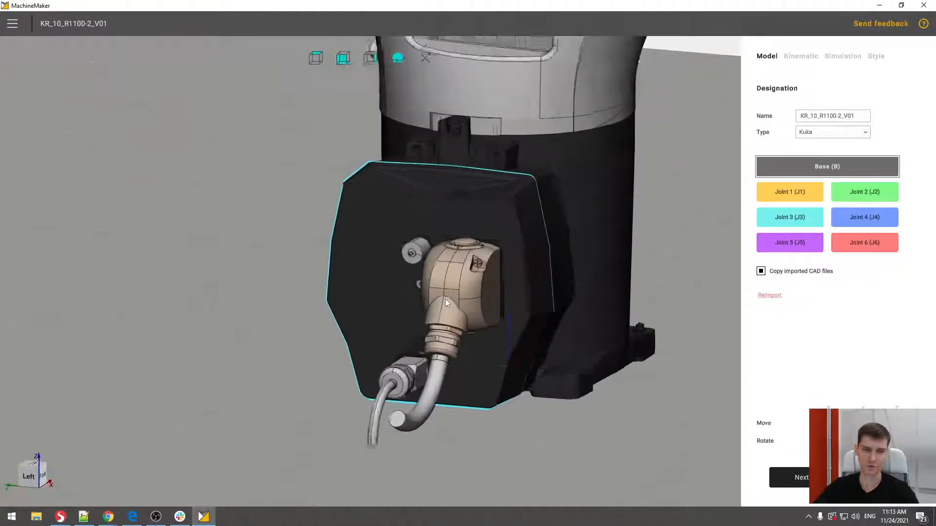
scroll(445, 299, up, 1)
click(452, 282)
click(410, 247)
middle_drag(250, 318, 371, 287)
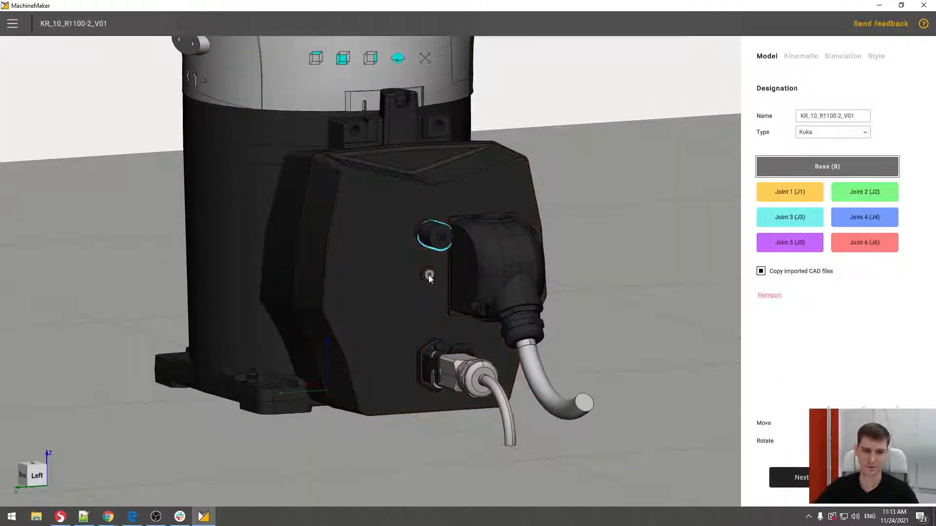
click(463, 390)
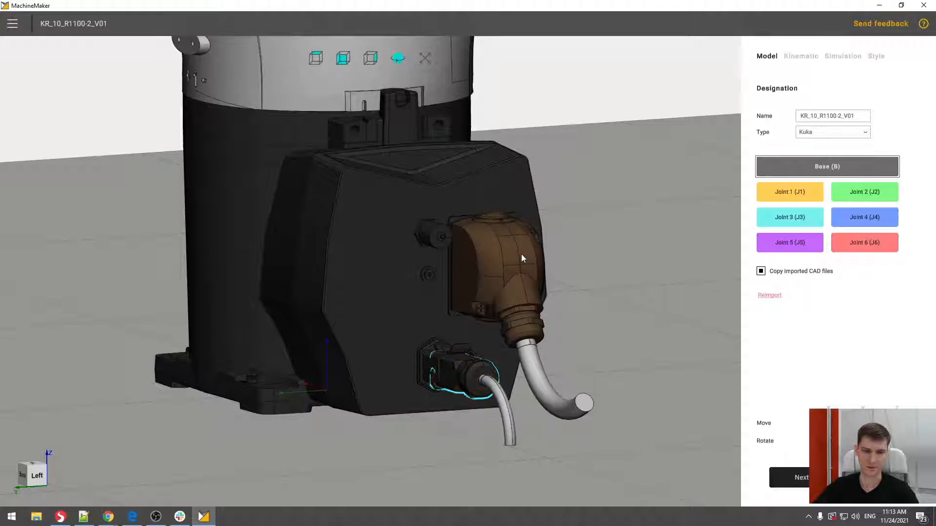
middle_drag(521, 254, 527, 207)
middle_drag(593, 217, 596, 212)
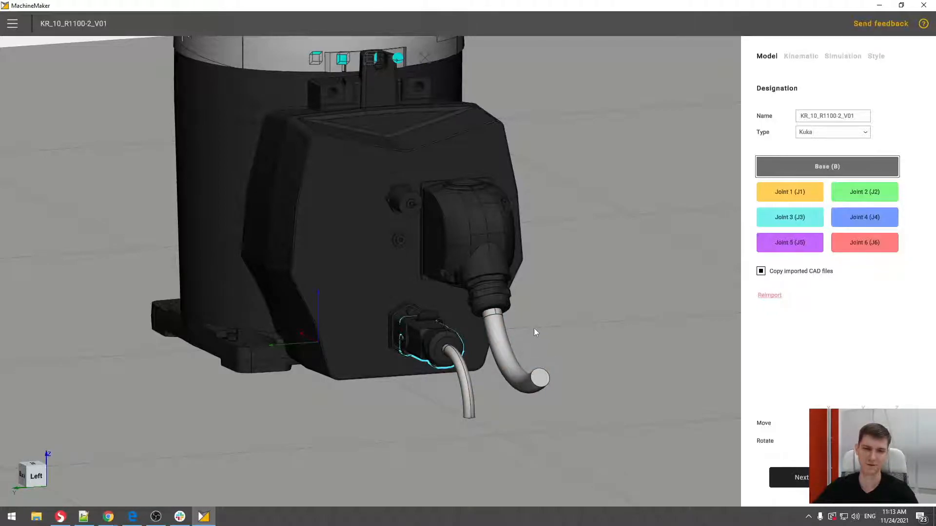
- Assign the shoulder body above the base to Joint 1 and the long lower arm to Joint 2
middle_drag(539, 302, 570, 258)
scroll(554, 312, down, 5)
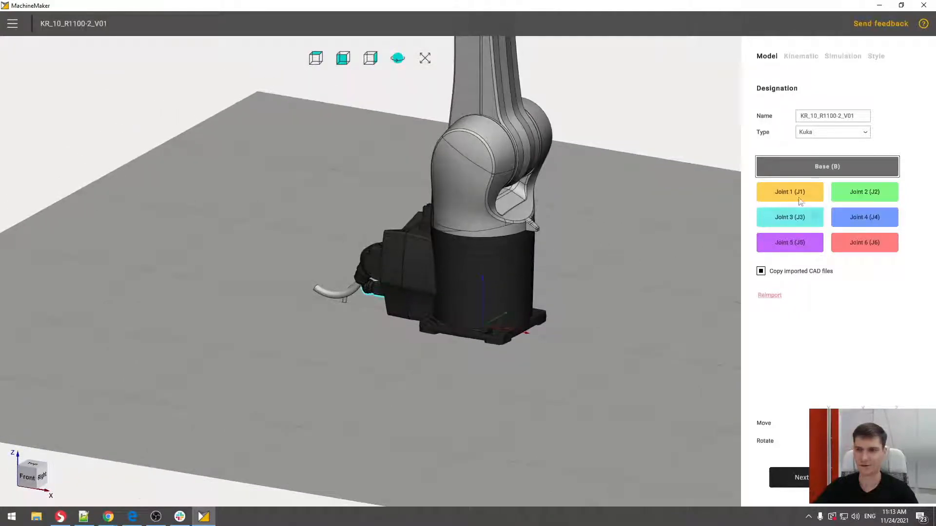
click(794, 190)
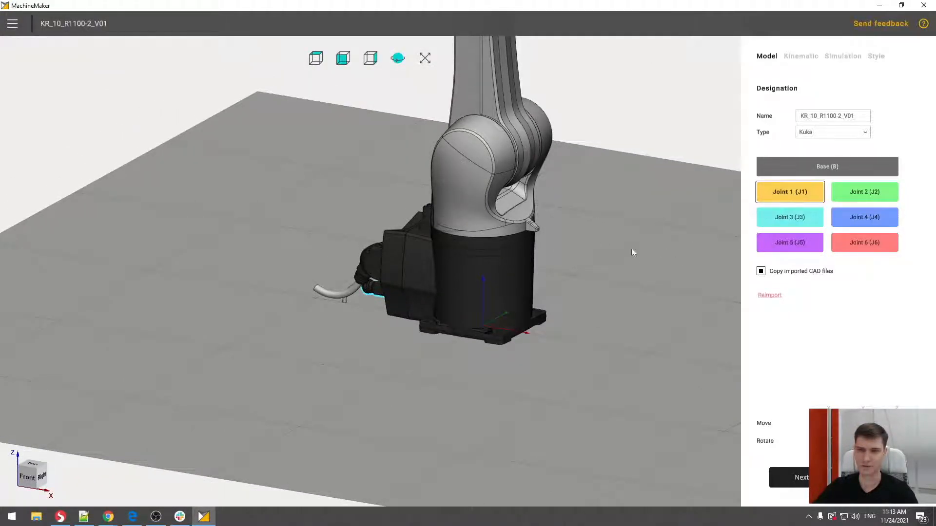
middle_drag(633, 251, 593, 324)
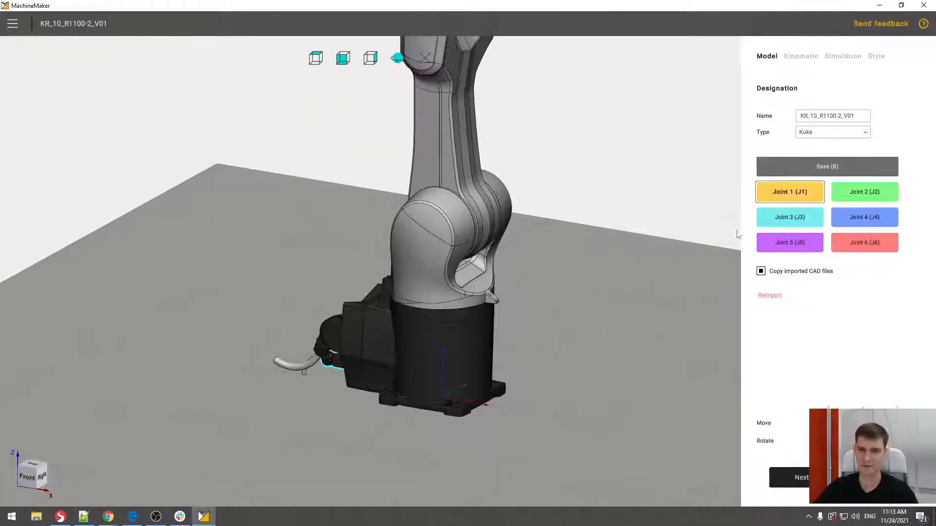
click(432, 252)
middle_drag(432, 252, 540, 277)
click(865, 195)
click(448, 239)
- Assign the elbow body to Joint 3 and the forearm with the KUKA lettering to Joint 4
middle_drag(549, 192, 548, 301)
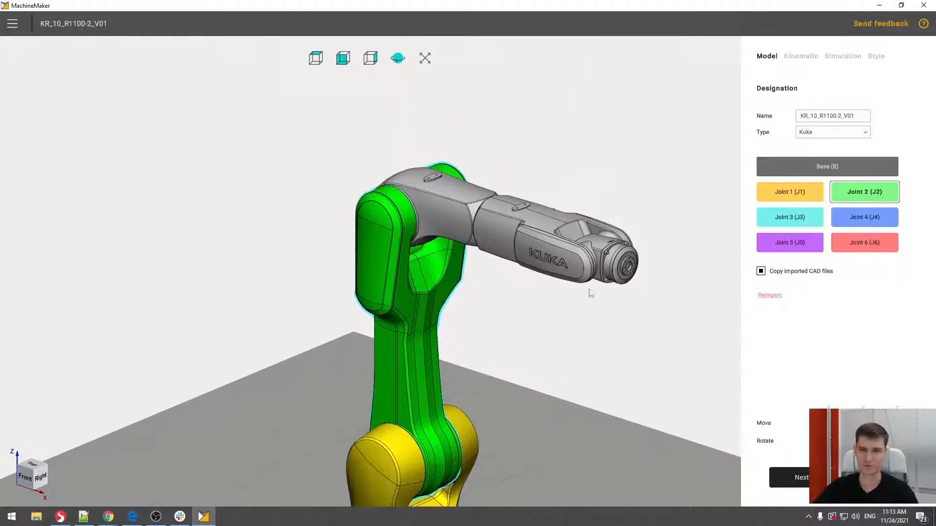
click(789, 217)
click(438, 204)
click(864, 216)
click(546, 234)
- Assign the wrist body to Joint 5 and the round end flange to Joint 6
click(789, 243)
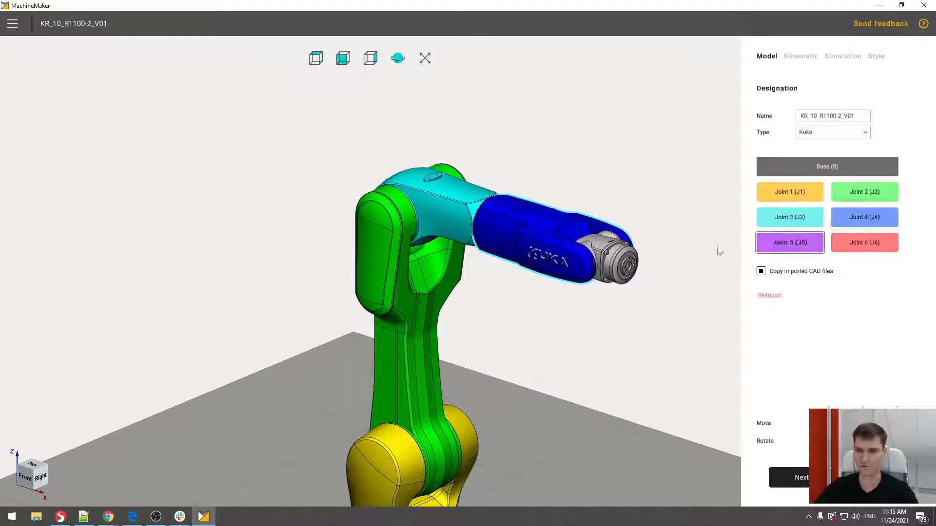
click(610, 252)
click(864, 243)
click(625, 265)
middle_drag(617, 307, 519, 306)
middle_drag(519, 306, 433, 264)
scroll(513, 219, down, 5)
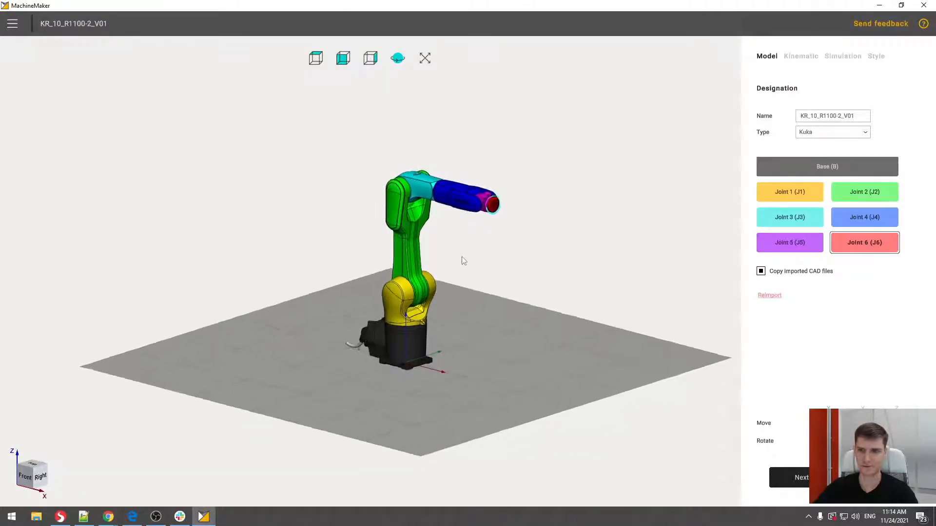
- Keep the mechanism name KR_10_R1100-2_V01 and select Kuka as the robot type
click(842, 118)
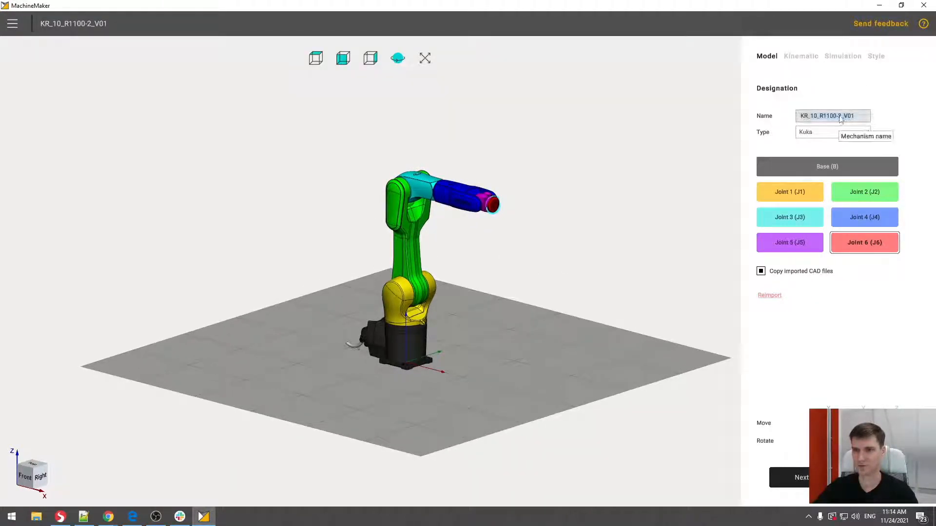
click(859, 118)
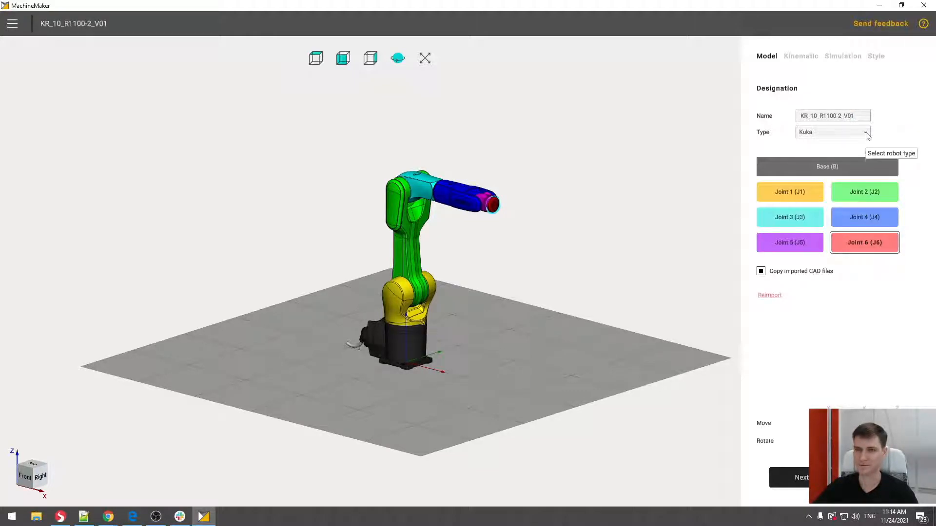
click(866, 134)
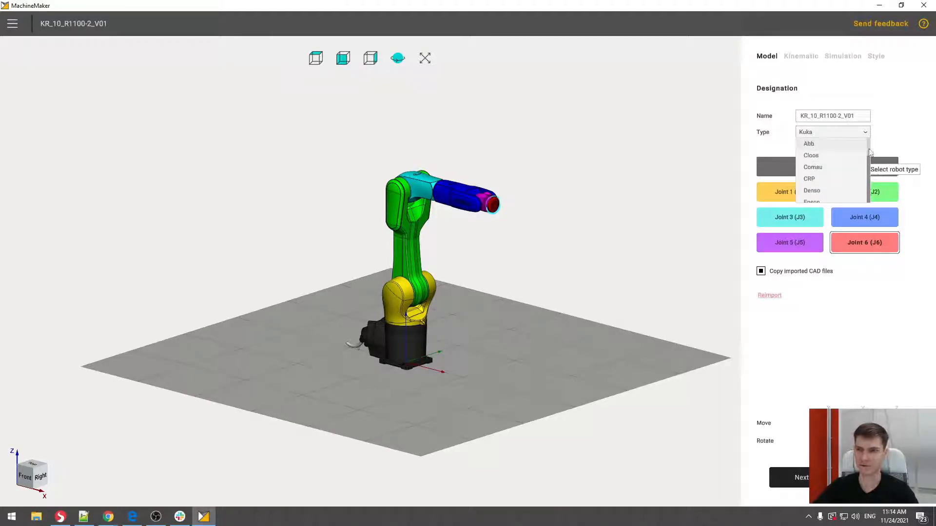
scroll(870, 166, down, 2)
scroll(869, 172, down, 1)
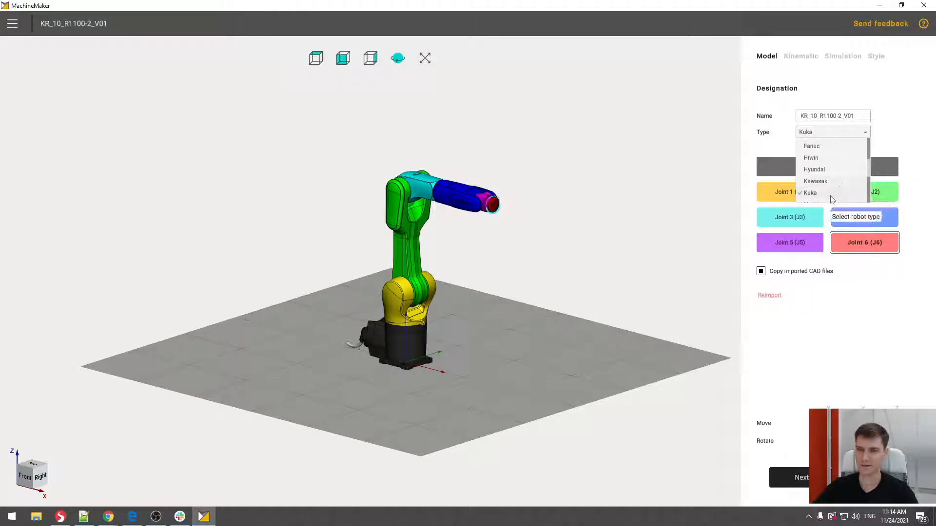
click(830, 194)
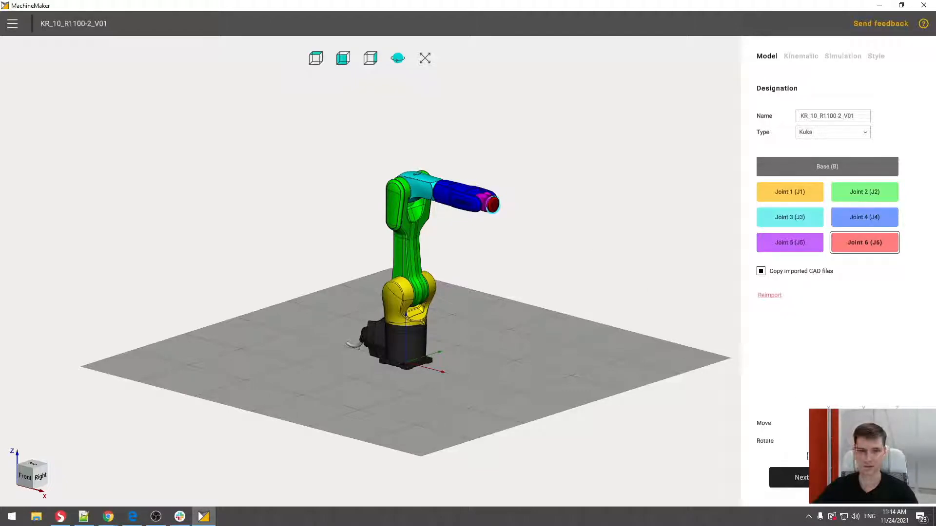
- Proceed to the Kinematic stage and show the robot with its full kinematic scheme from the front
click(802, 482)
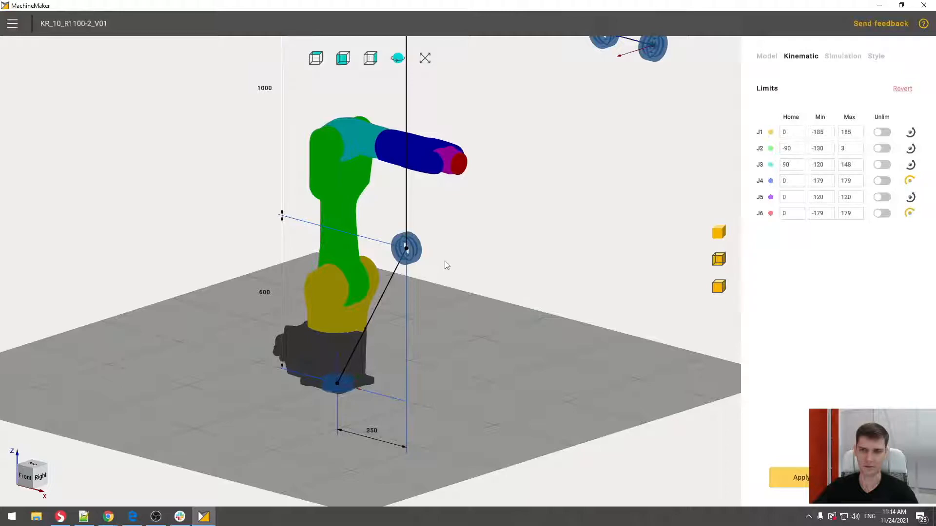
scroll(477, 232, up, 5)
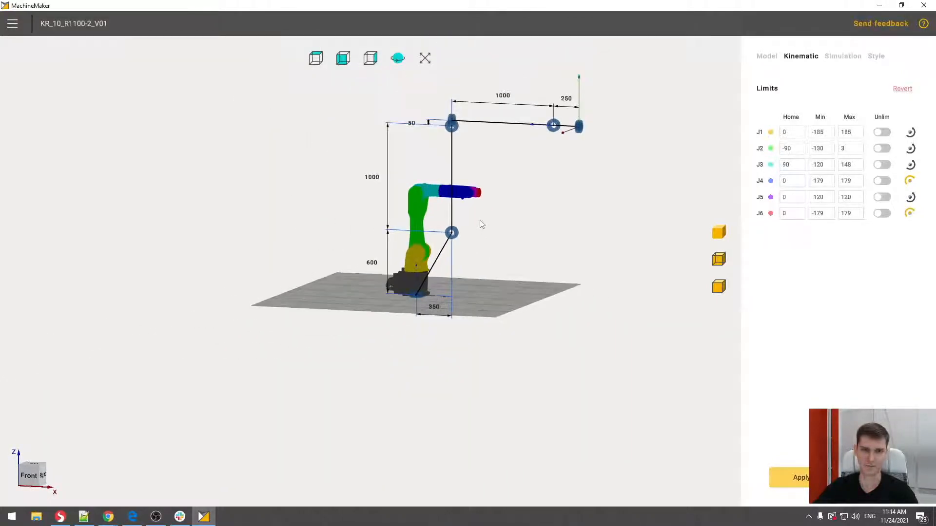
scroll(468, 273, down, 4)
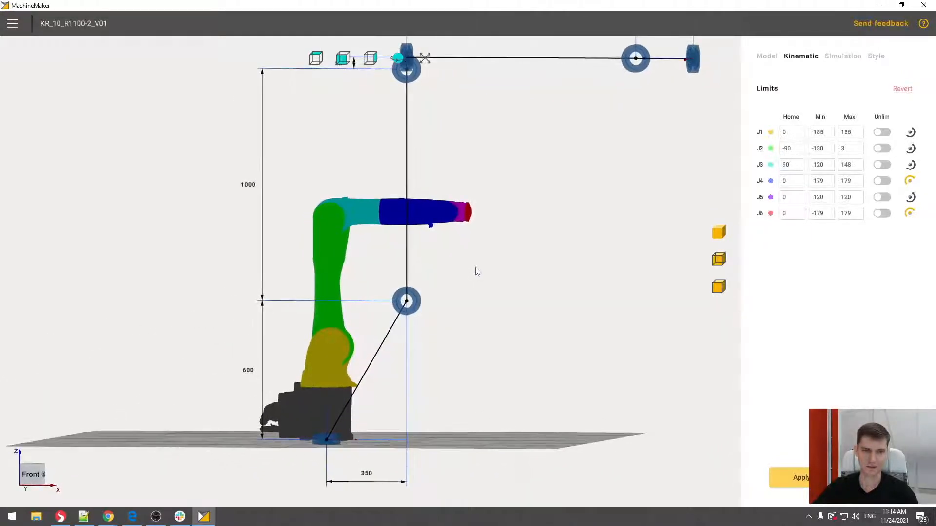
scroll(465, 288, down, 2)
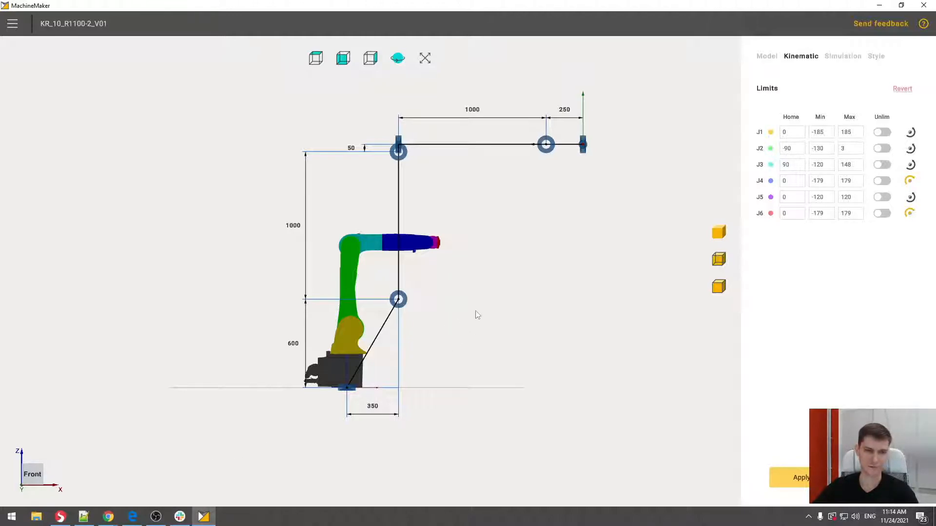
middle_drag(476, 316, 458, 319)
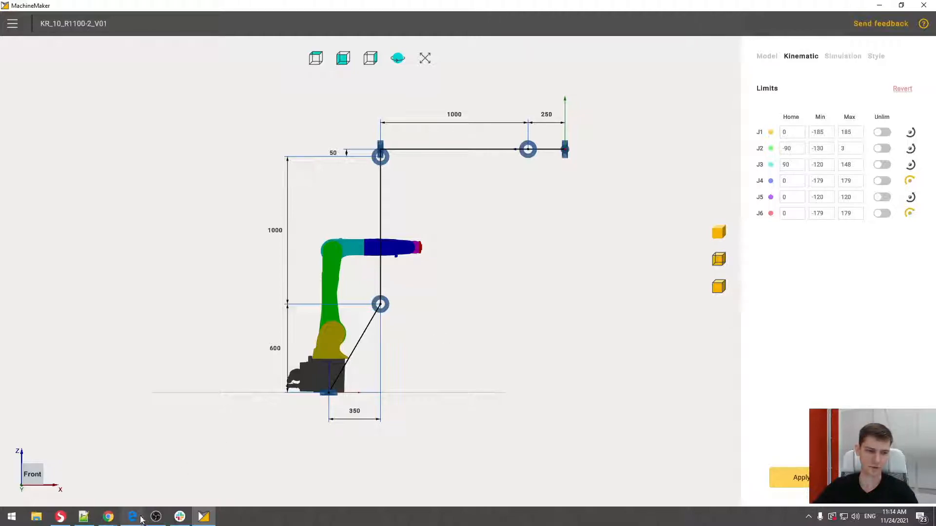
- Switch to Edge, examine the workspace dimensions and axis motion ranges in KR10_R1100-2_EN.pdf, and return to MachineMaker
mouse_move(133, 519)
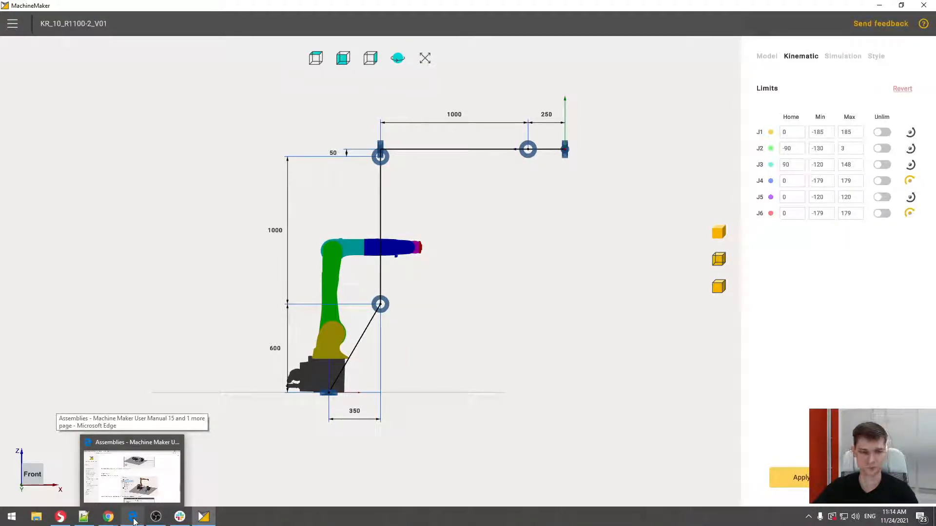
click(134, 518)
click(89, 7)
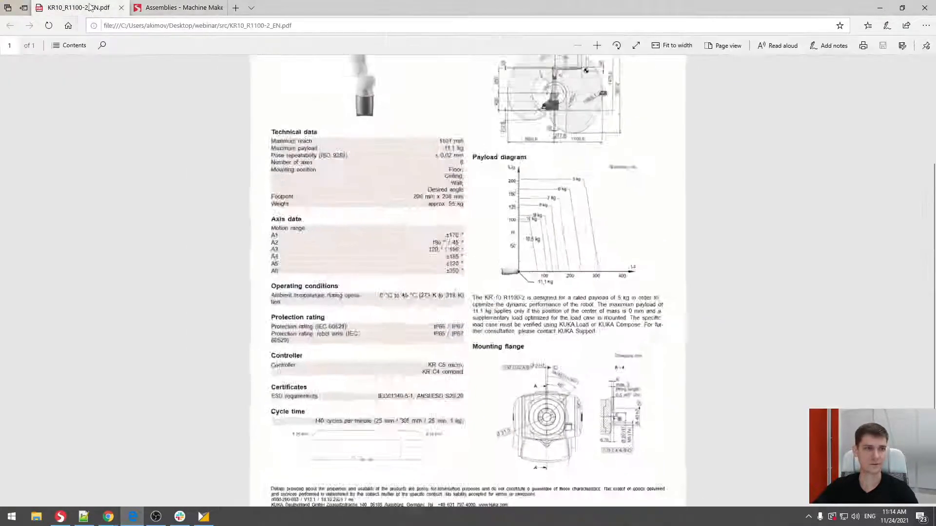
ctrl+scroll(540, 194, up, 5)
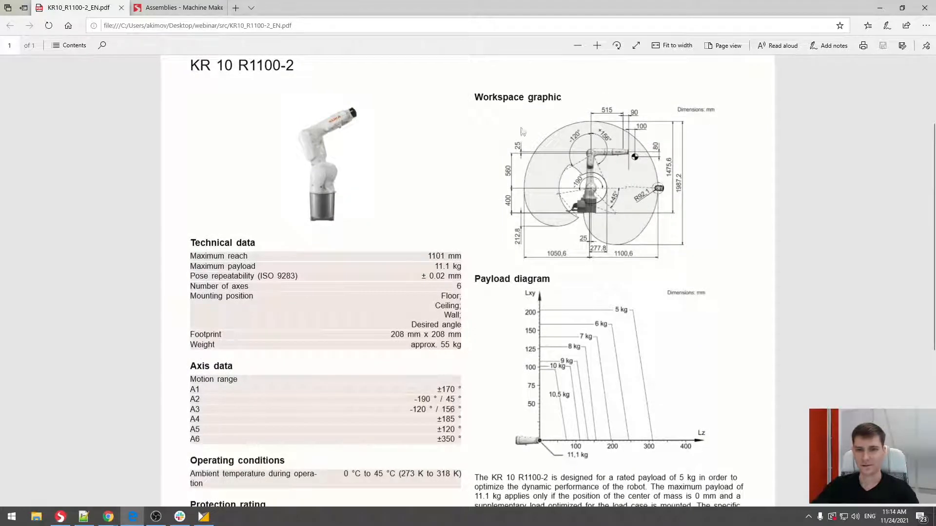
scroll(434, 208, down, 4)
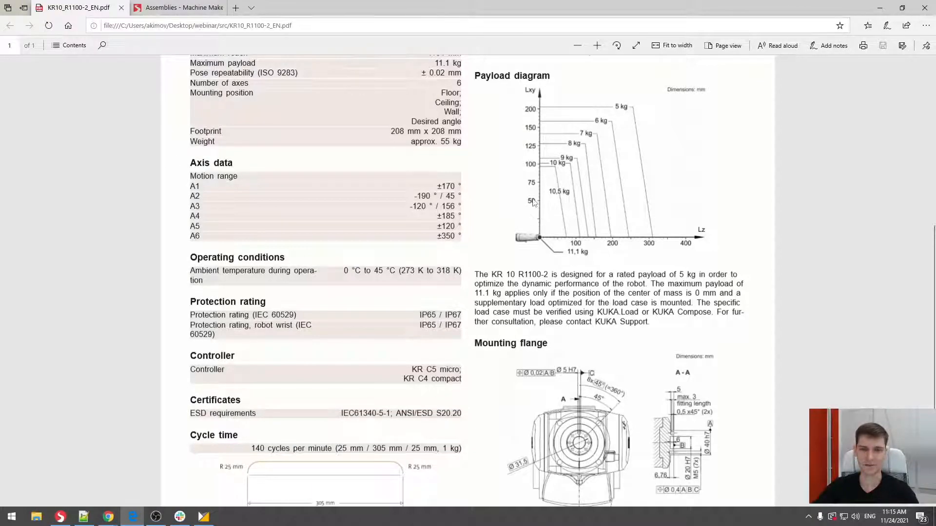
scroll(532, 202, up, 4)
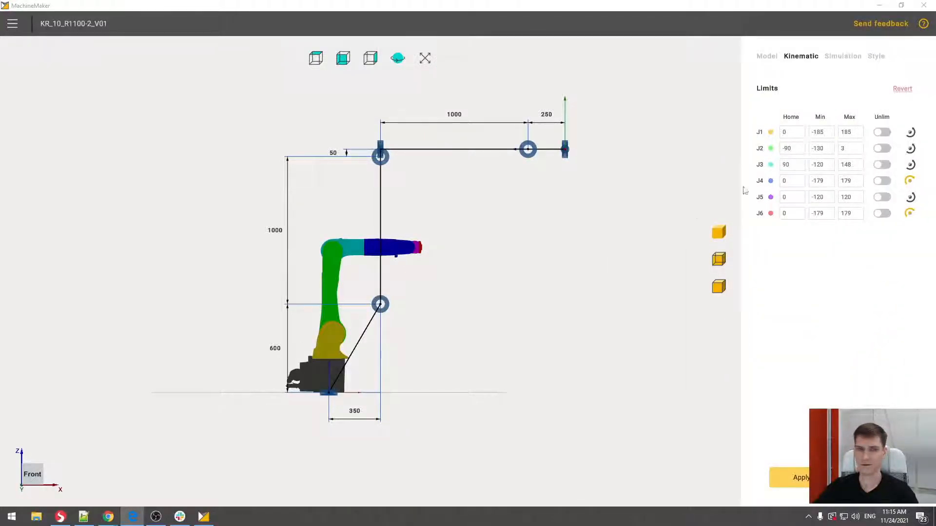
- Set the horizontal offset from the base to the second joint to 25 and that joint's height to 400
click(357, 415)
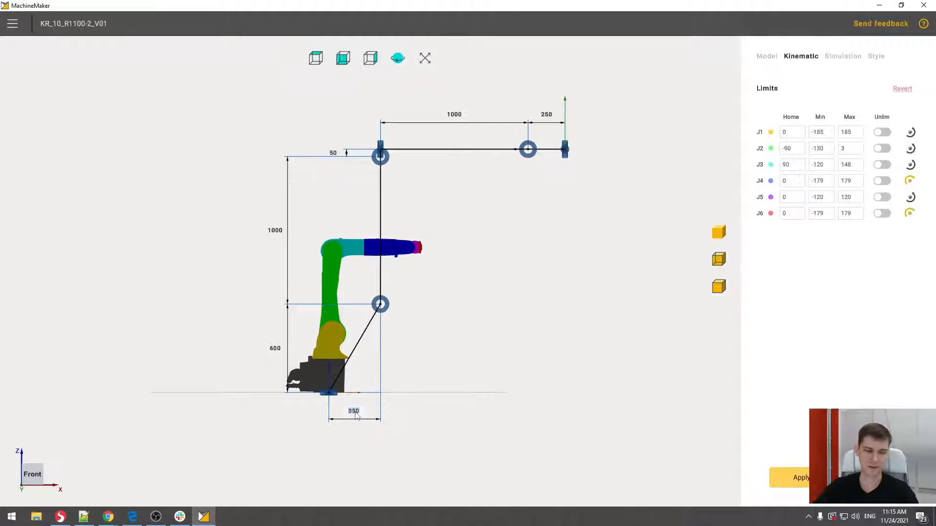
scroll(355, 416, down, 4)
scroll(356, 416, up, 3)
scroll(356, 415, down, 2)
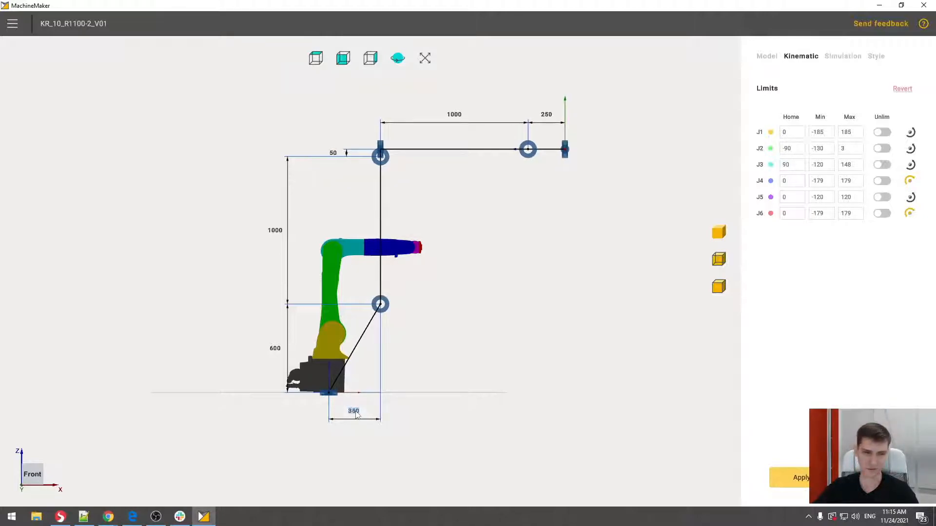
scroll(357, 415, up, 4)
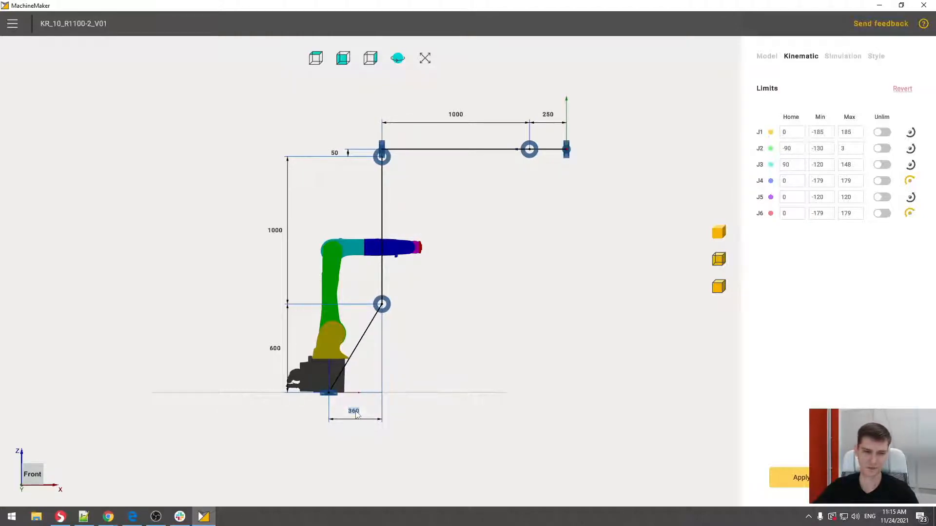
text(25)
key(Return)
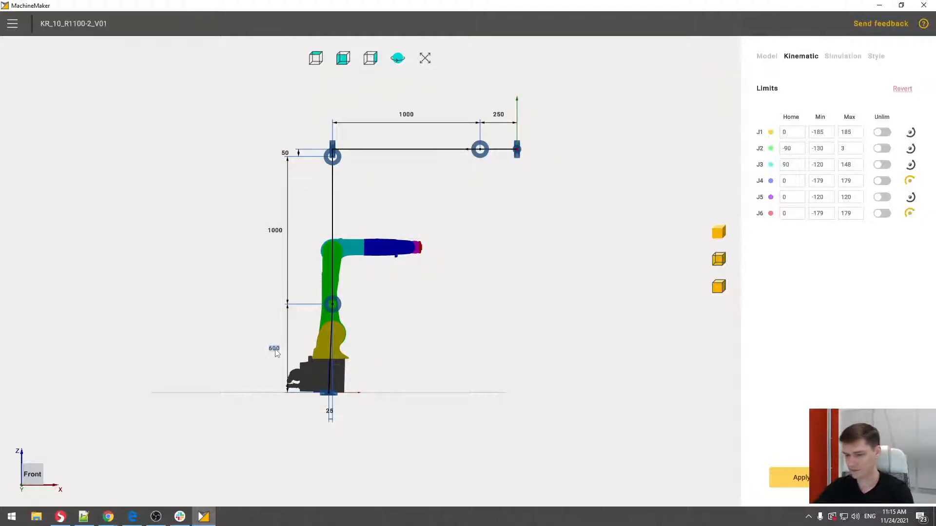
text(400)
- Set the upper arm length to 560 and the small vertical offset at the elbow to 25
click(276, 263)
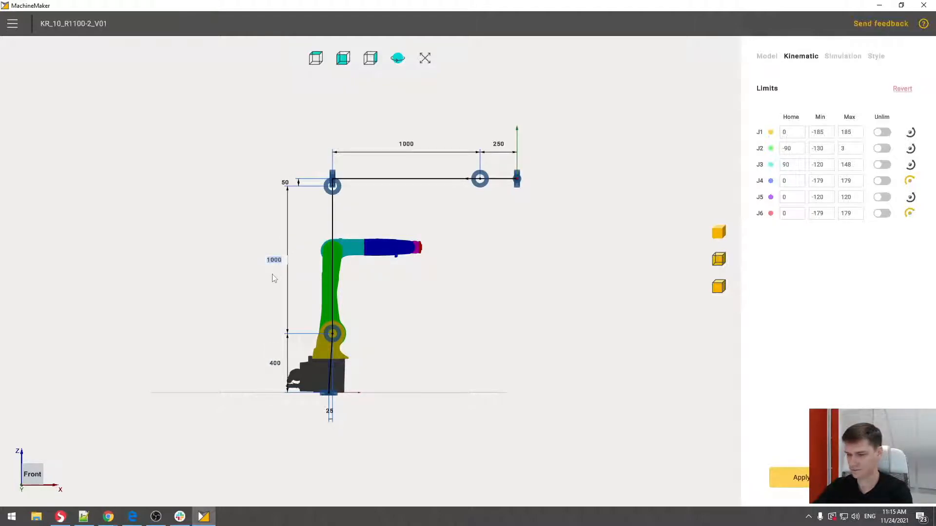
text(560)
key(Return)
text(25)
key(Return)
- Set the forearm length from the elbow to the wrist to 515 and the wrist-to-flange distance to 90
click(406, 213)
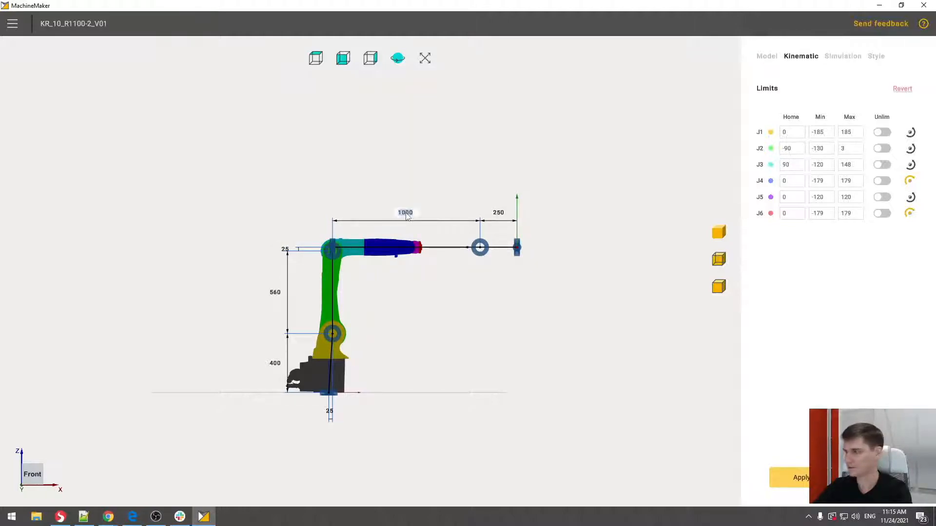
text(515)
key(Return)
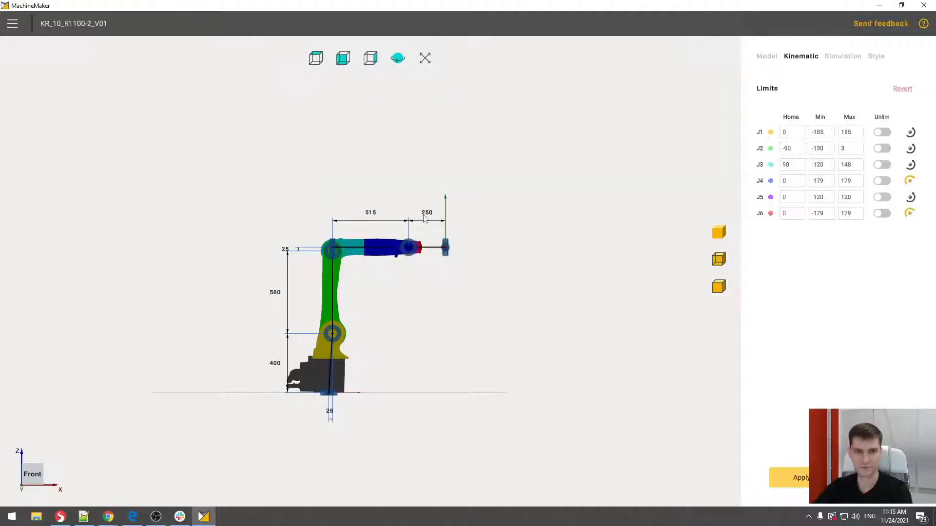
click(425, 215)
text(90)
key(Return)
- Show the robot body as semi-transparent and examine how Joint 5 and Joint 6 of the scheme align with the wrist and flange
middle_drag(400, 292, 463, 239)
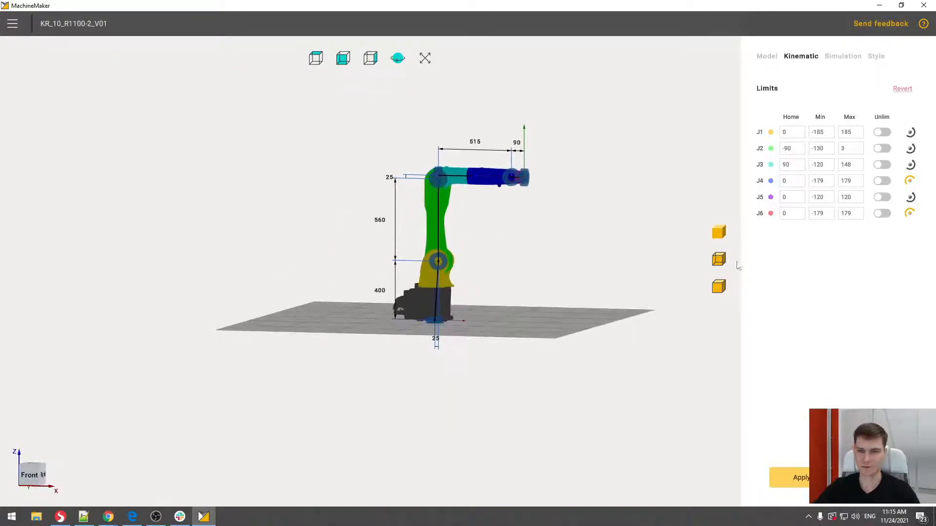
click(725, 262)
scroll(503, 179, up, 8)
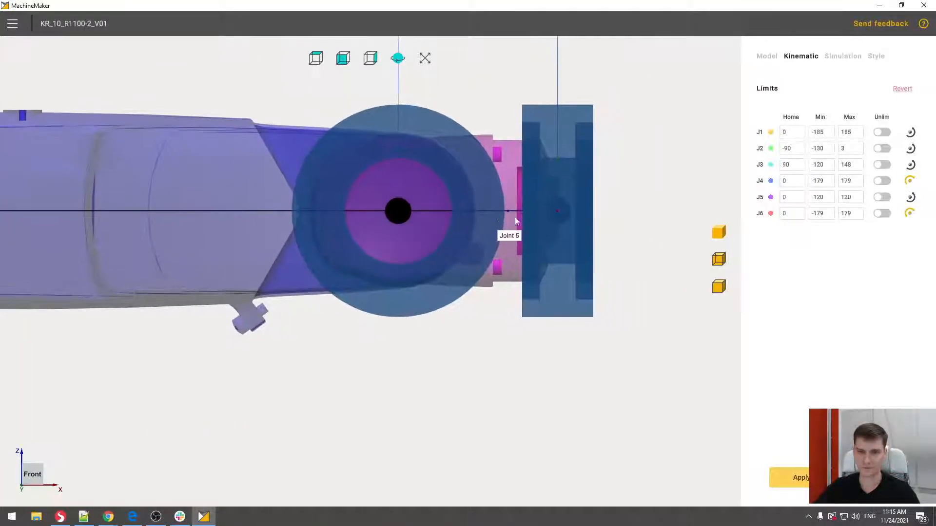
scroll(553, 200, up, 6)
scroll(560, 234, down, 12)
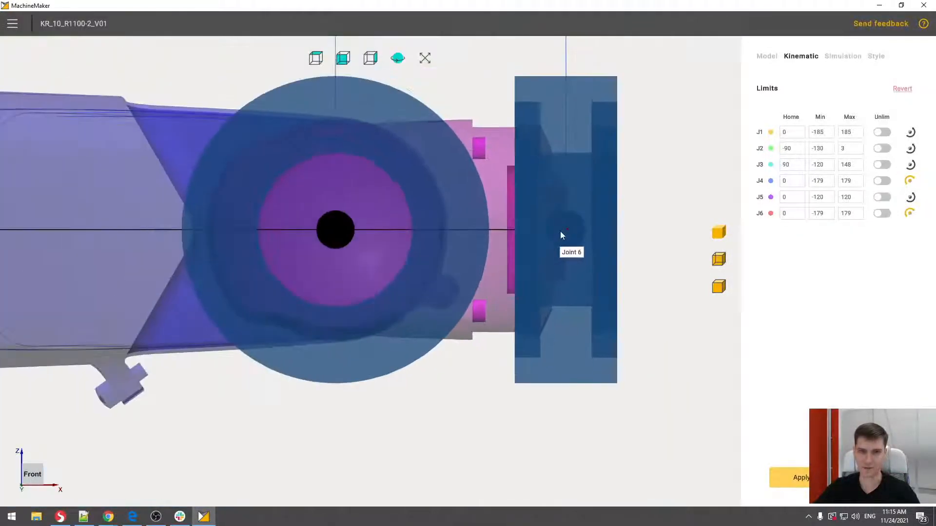
middle_drag(555, 232, 363, 285)
middle_drag(510, 282, 485, 233)
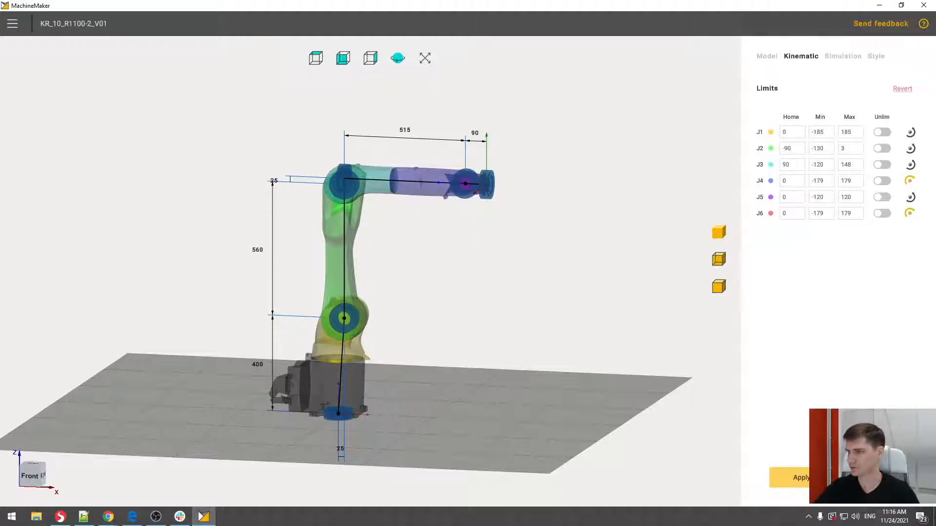
- Set the motion limits of J1 to -170 and 170 and those of J2 to -190 and 45
double_click(828, 132)
text(-170)
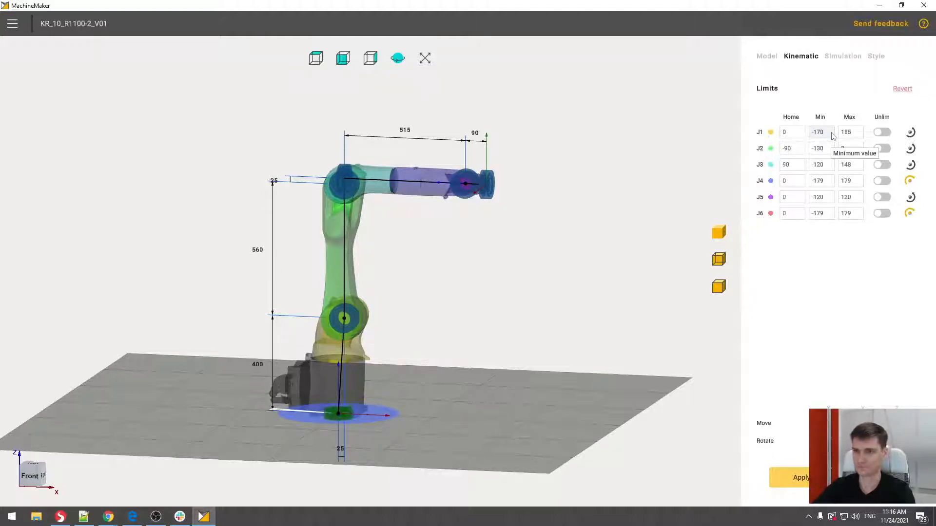
key(Tab)
text(170)
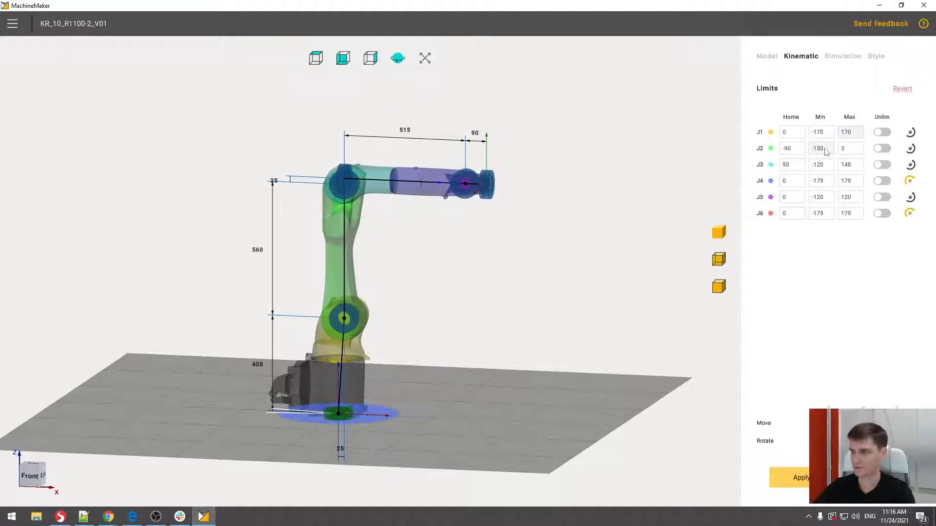
double_click(825, 149)
text(-190)
double_click(849, 148)
text(45)
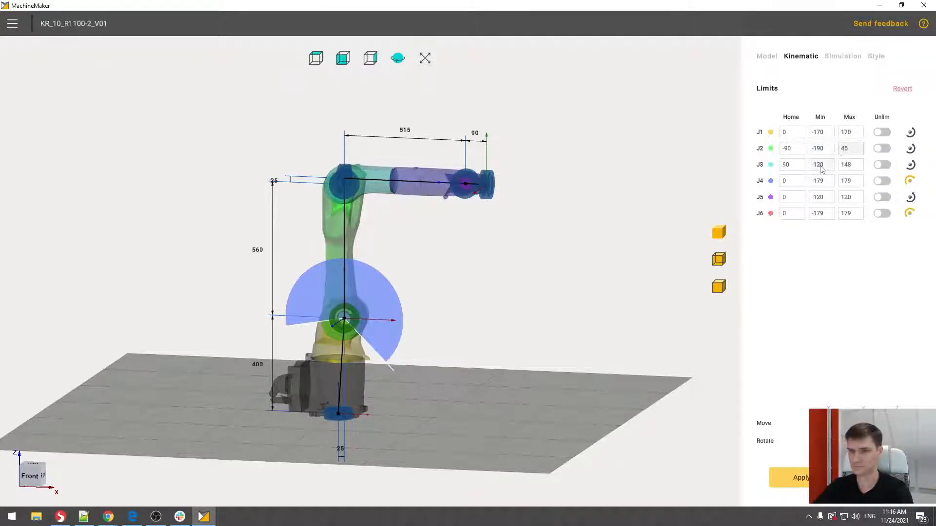
- Set the maximum limit of J3 to 156 and keep the existing J4 limits
double_click(857, 165)
text(4)
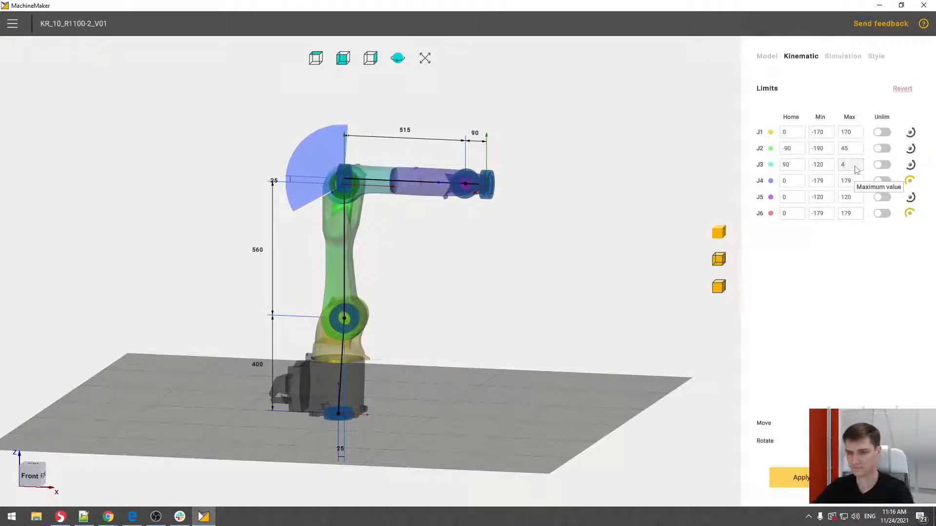
key(BackSpace)
text(156)
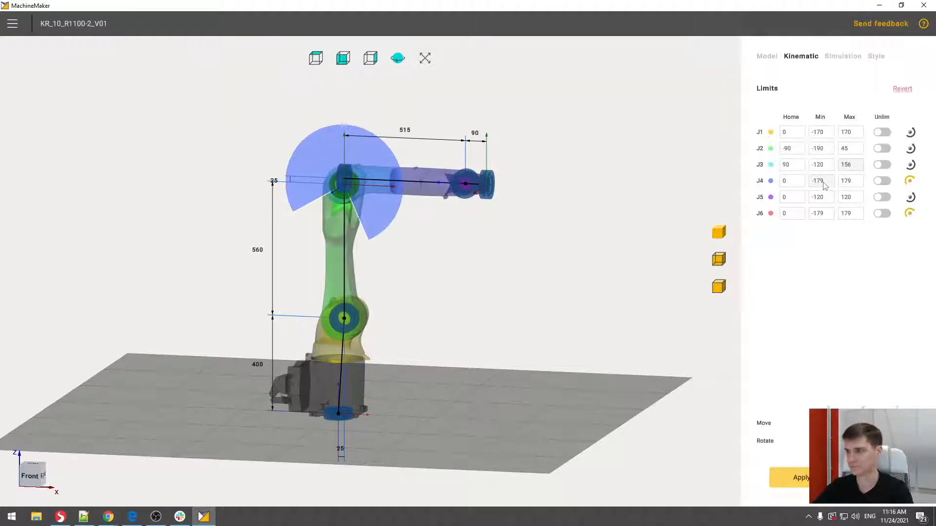
double_click(824, 184)
click(848, 258)
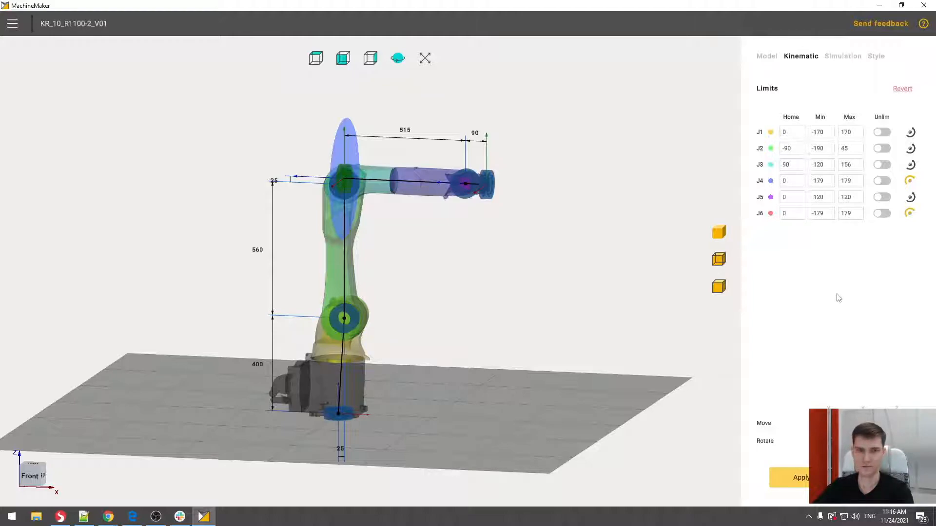
- Proceed to the Simulation stage and test the joints by moving J1 to about -65 and J4 to about -60
middle_drag(569, 258, 531, 268)
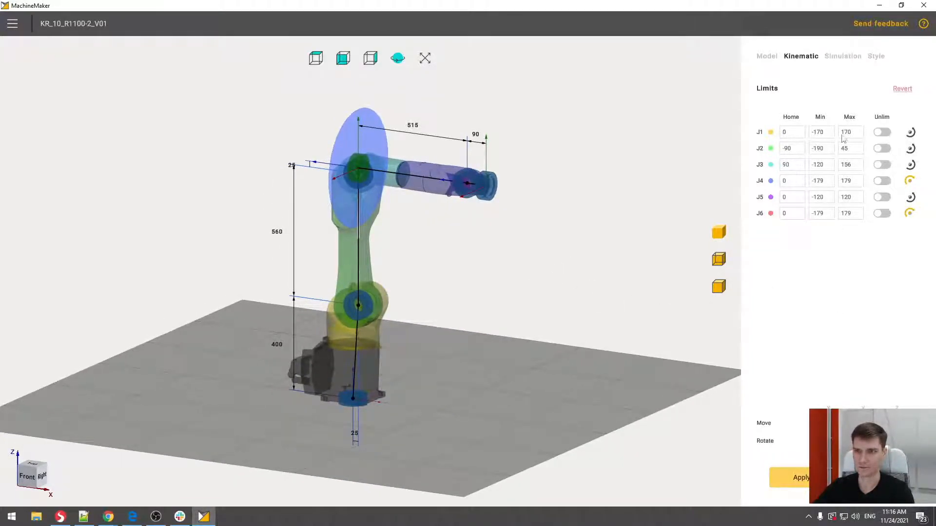
click(843, 58)
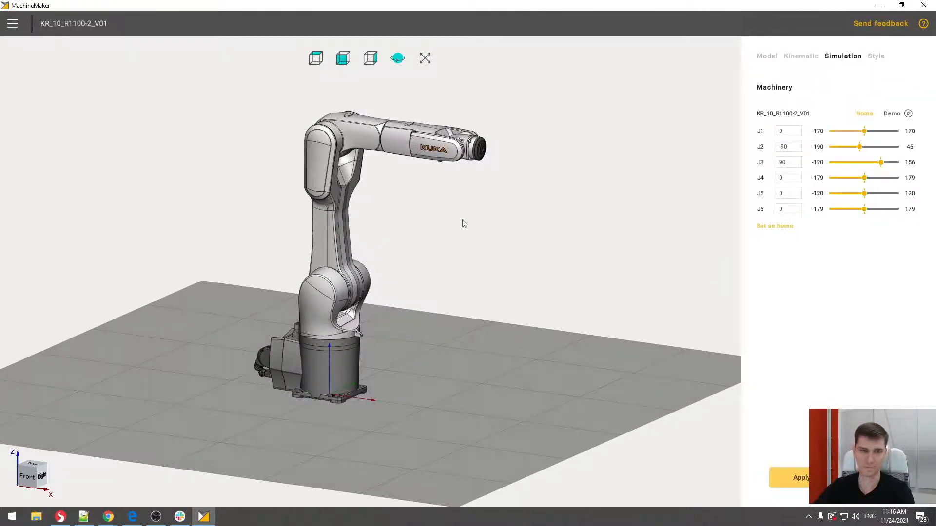
middle_drag(462, 235, 436, 222)
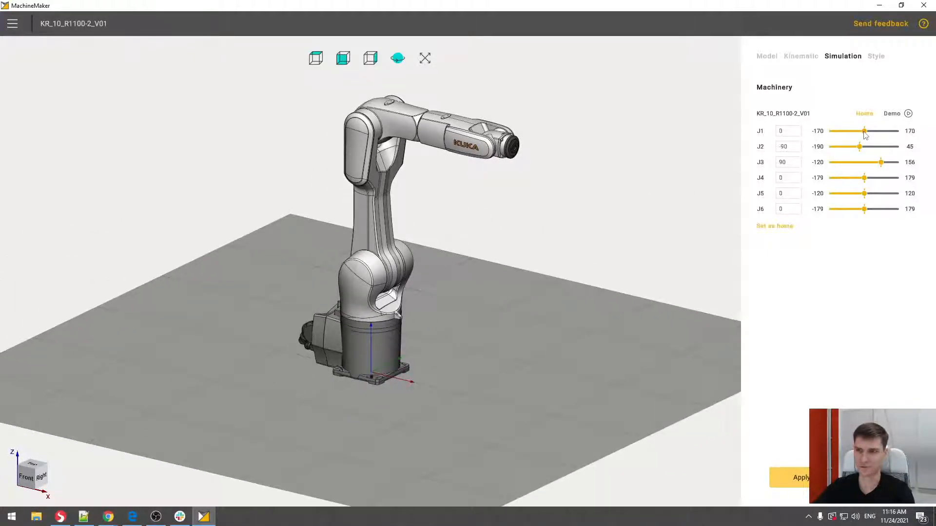
mouse_move(865, 135)
mouse_down()
mouse_move(834, 135)
mouse_move(888, 142)
mouse_move(852, 144)
mouse_up()
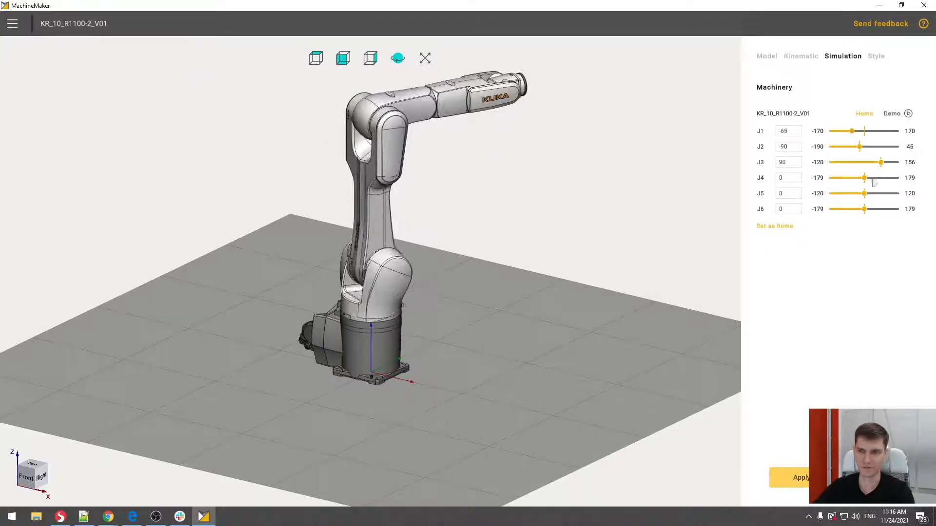
mouse_move(865, 182)
mouse_down()
mouse_move(899, 180)
mouse_move(853, 178)
mouse_up()
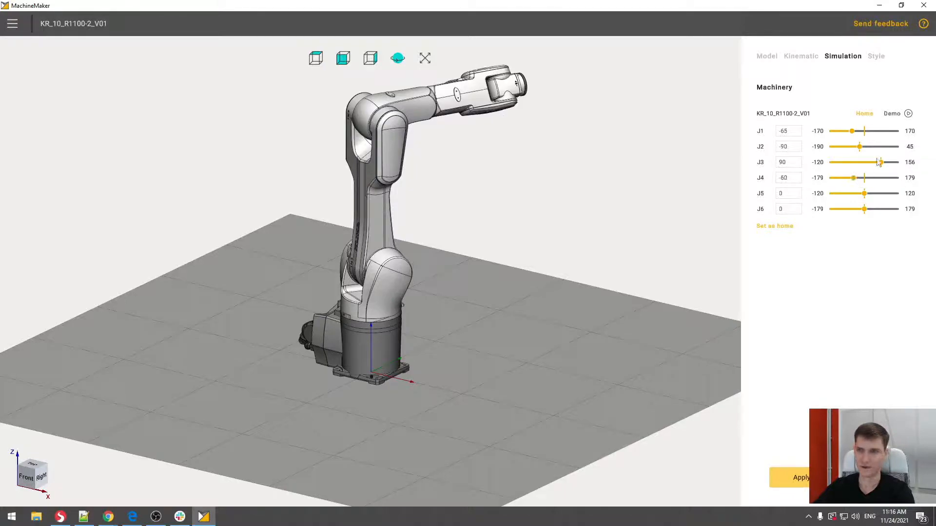
- Run the demo that validates the mechanism and examine each joint's motion, including the flange rotation up close
click(893, 116)
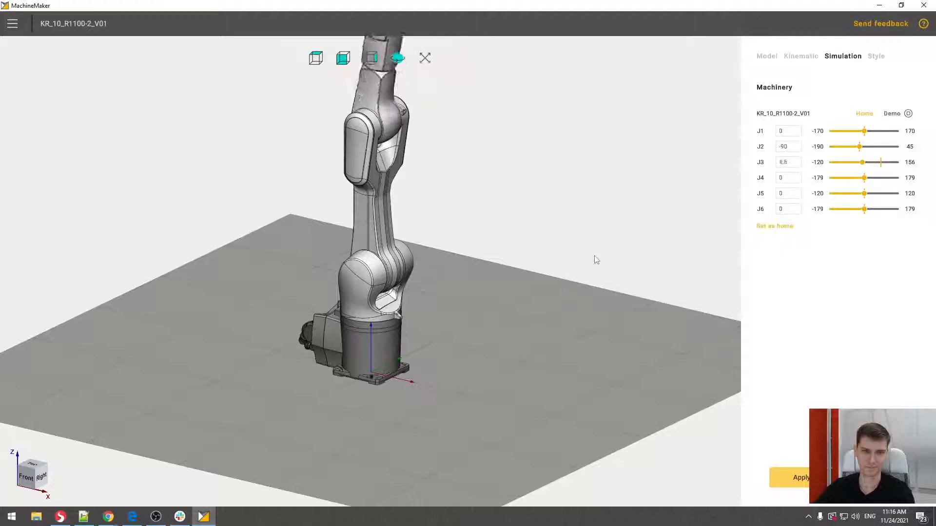
middle_drag(518, 218, 519, 271)
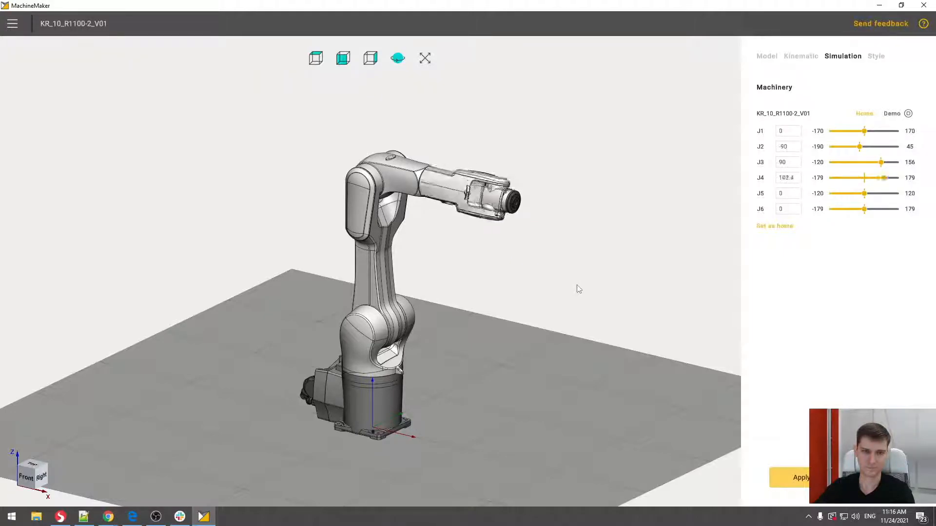
scroll(506, 207, up, 5)
scroll(507, 207, up, 10)
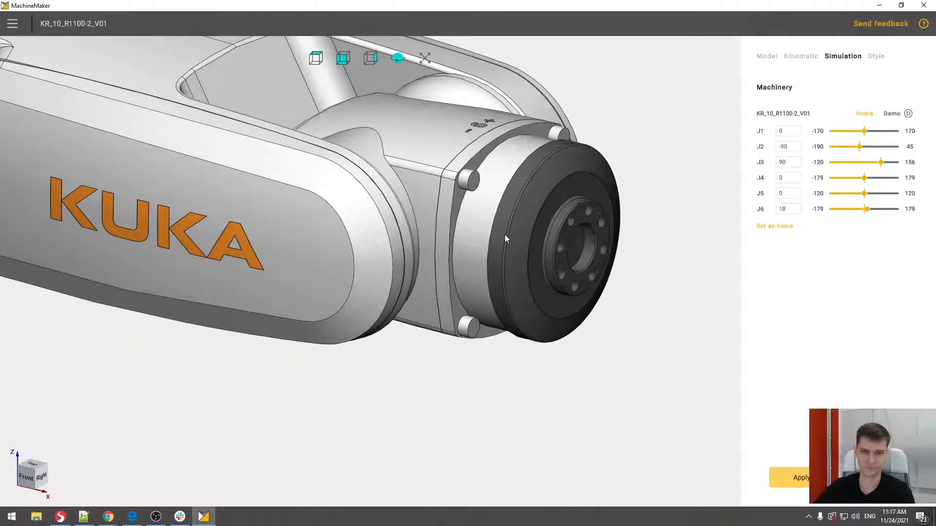
scroll(504, 235, down, 10)
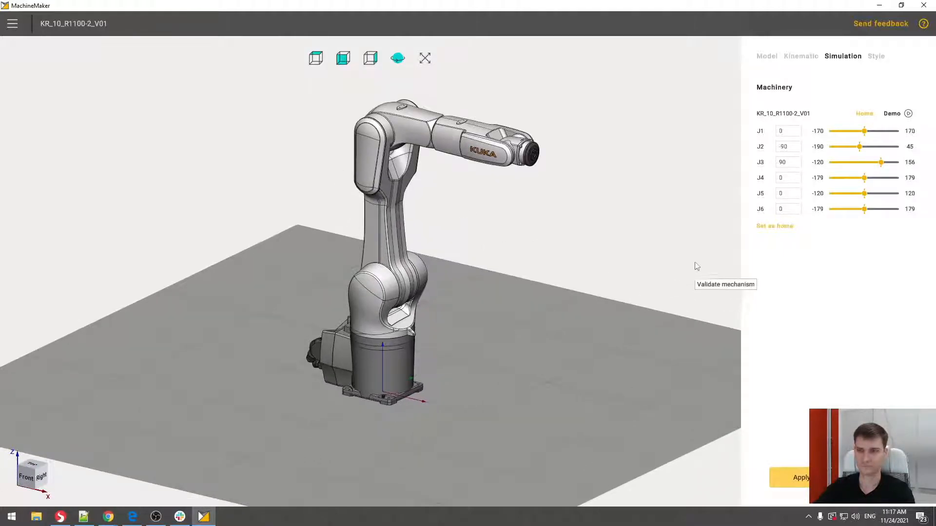
- Proceed to the Style stage and try the Kuka and Stäubli standard color sets on the robot
click(875, 56)
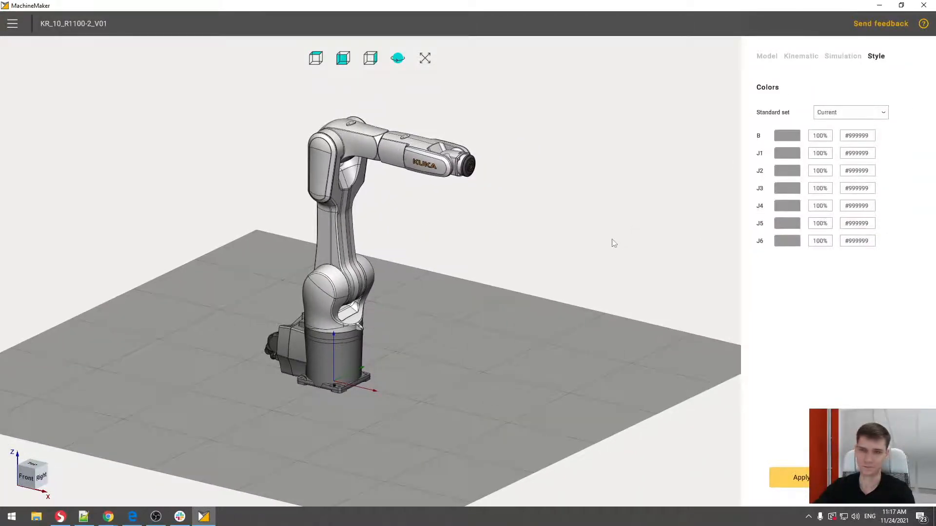
middle_drag(470, 235, 518, 232)
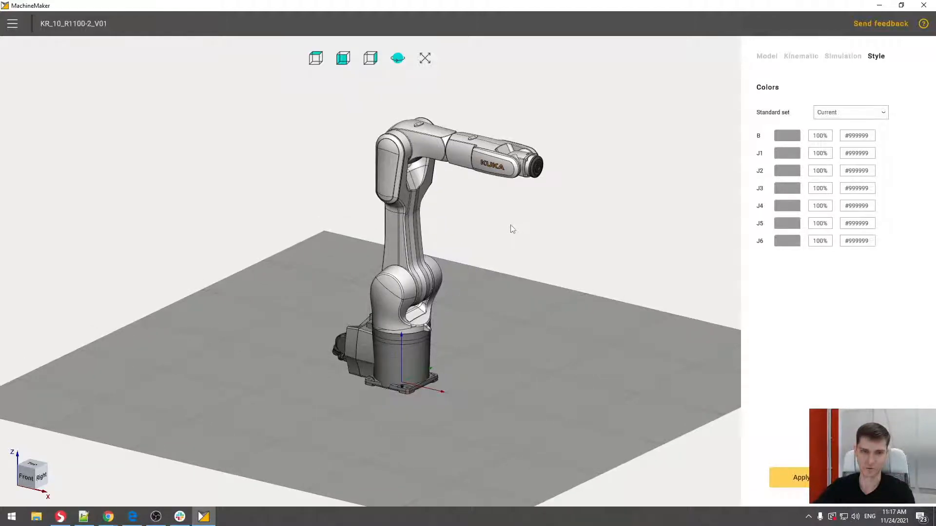
click(882, 115)
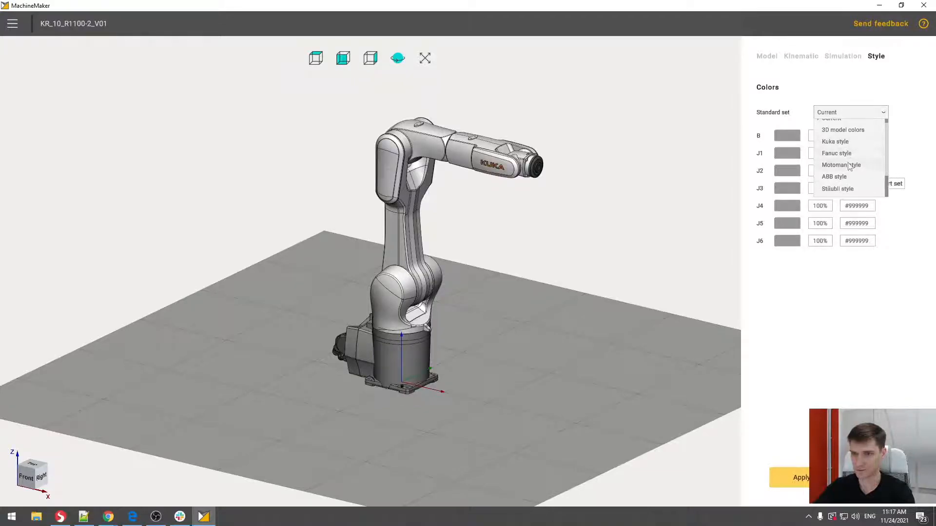
click(848, 149)
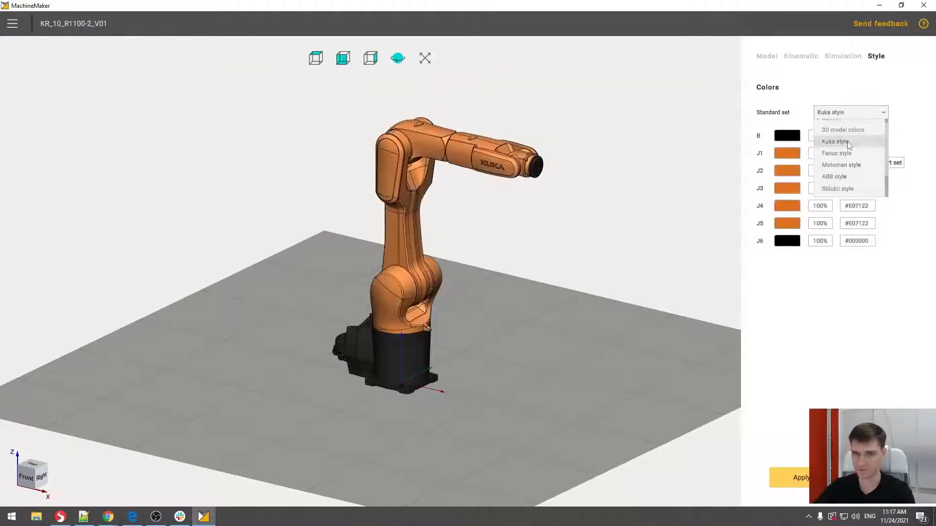
click(866, 118)
click(850, 172)
click(865, 117)
scroll(860, 165, down, 1)
click(859, 188)
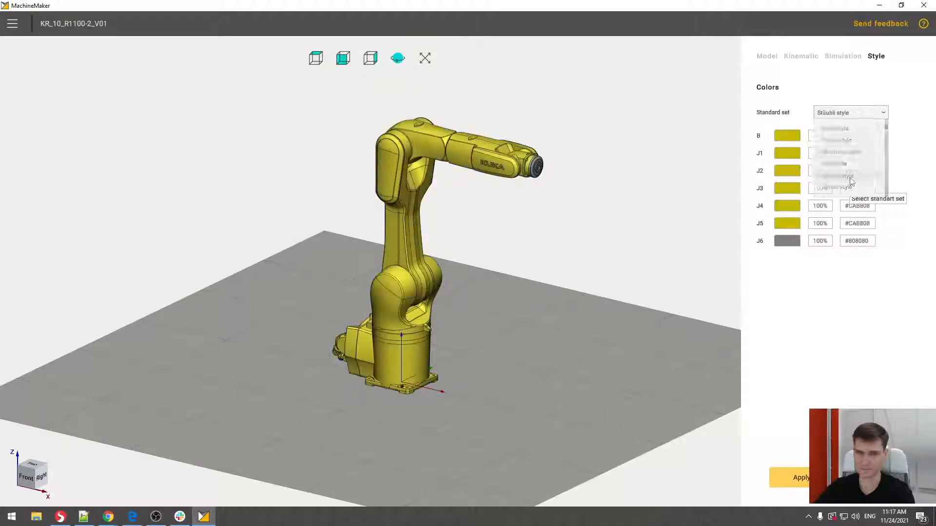
- Set the standard color set to 3D model colors and apply the finished robot mechanism to the cell
click(882, 114)
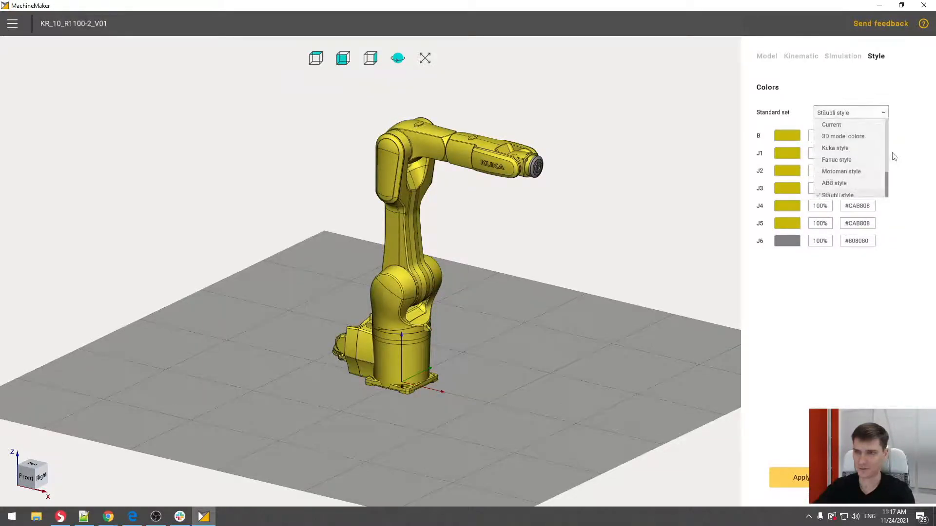
click(839, 137)
middle_drag(423, 215, 496, 227)
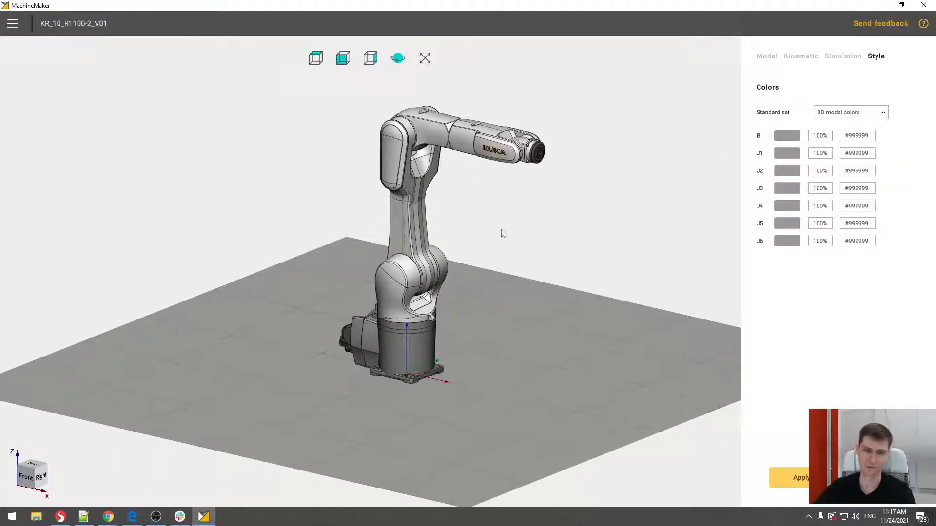
click(801, 478)
mouse_move(557, 277)
middle_down()
mouse_move(309, 301)
mouse_move(372, 305)
mouse_move(554, 265)
mouse_move(538, 274)
mouse_move(558, 260)
middle_up()
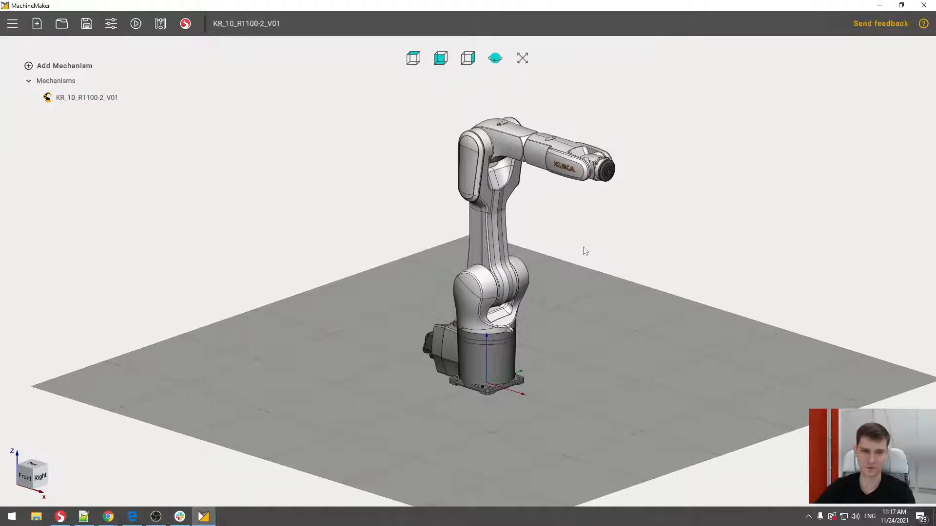
scroll(385, 248, down, 5)
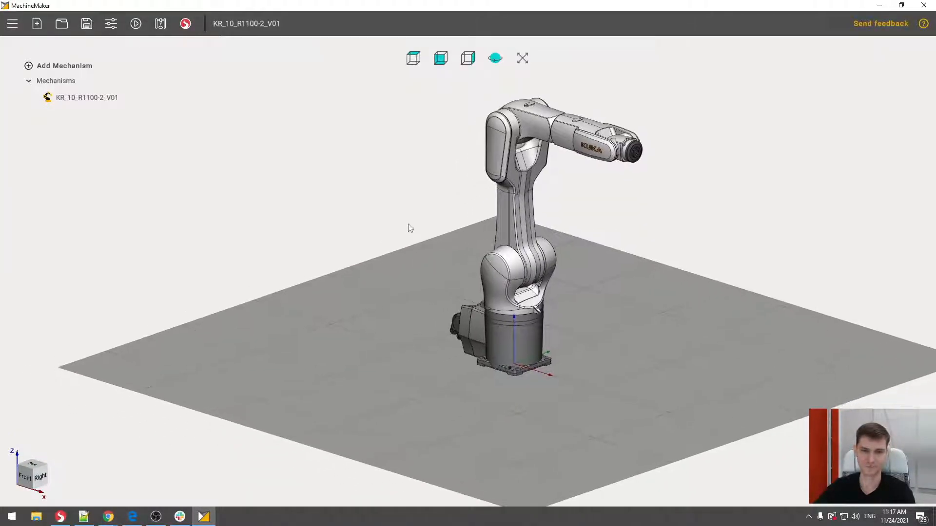
- Add a fixed table mechanism to the cell from the file Table_4_Corner_Profil_Final_Plate_40dm.3dm
scroll(356, 209, up, 1)
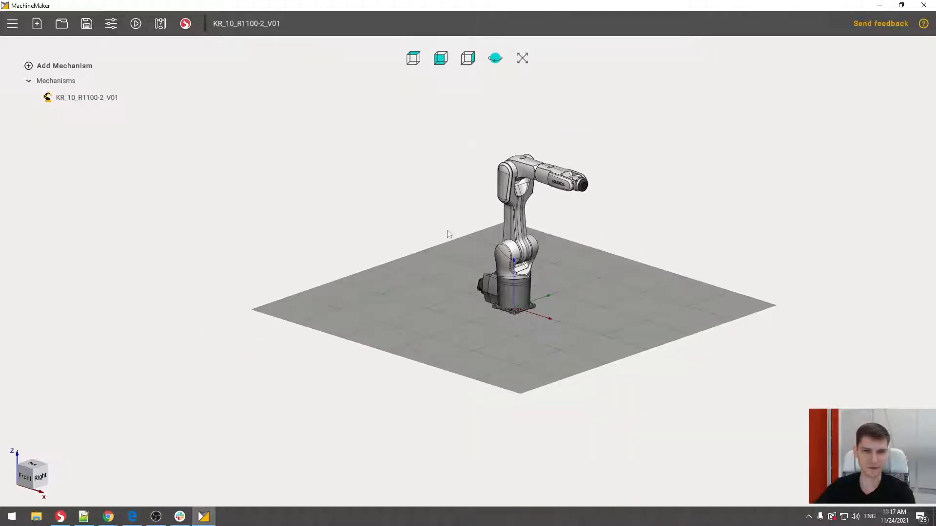
scroll(495, 235, up, 1)
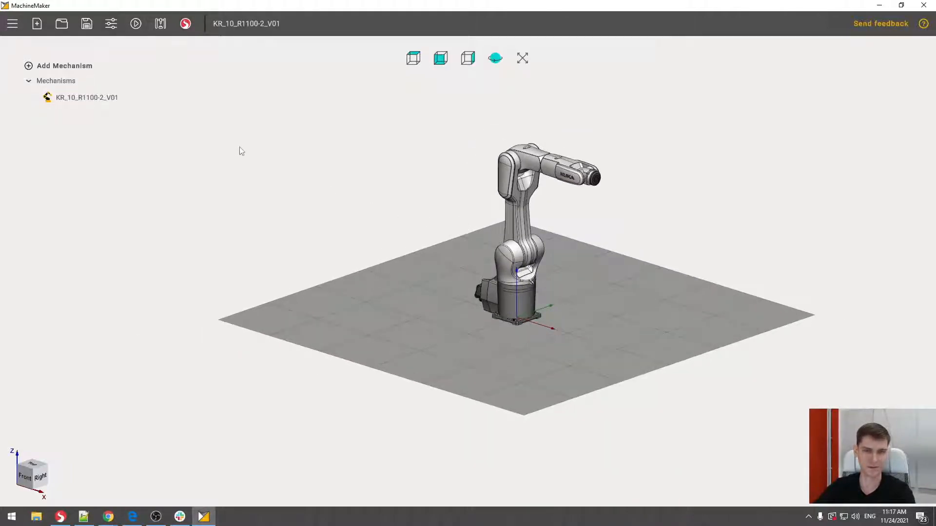
click(92, 68)
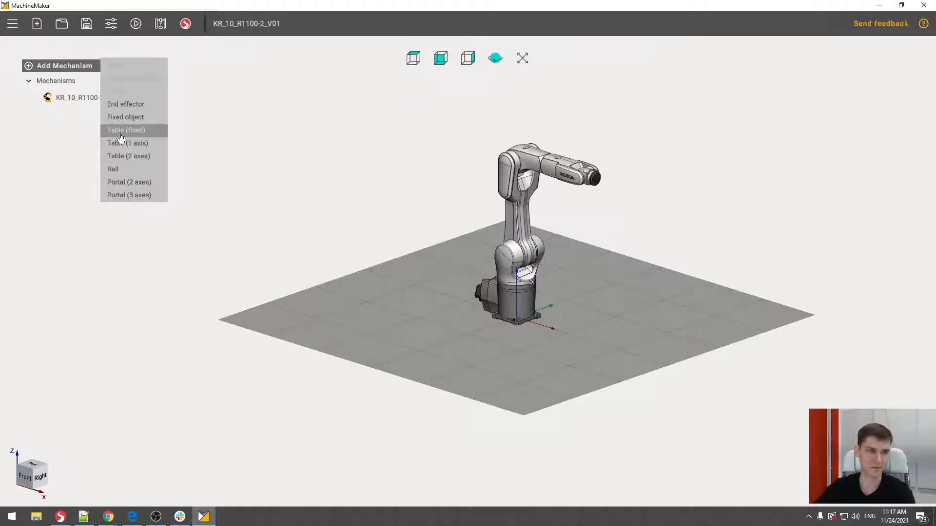
click(139, 132)
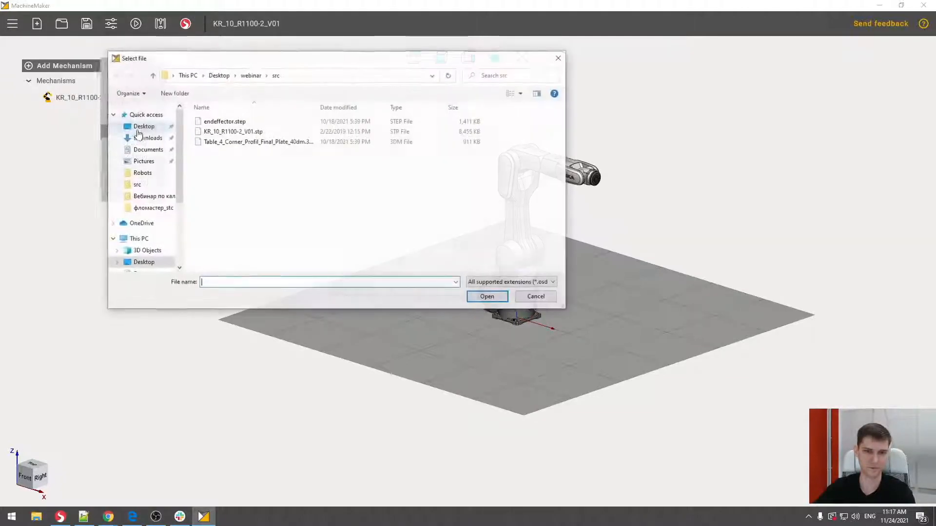
click(242, 142)
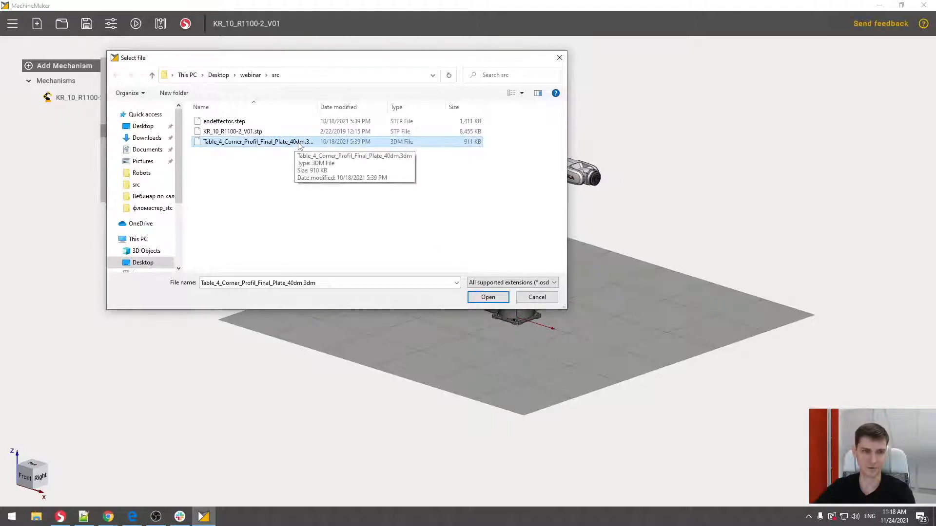
click(478, 298)
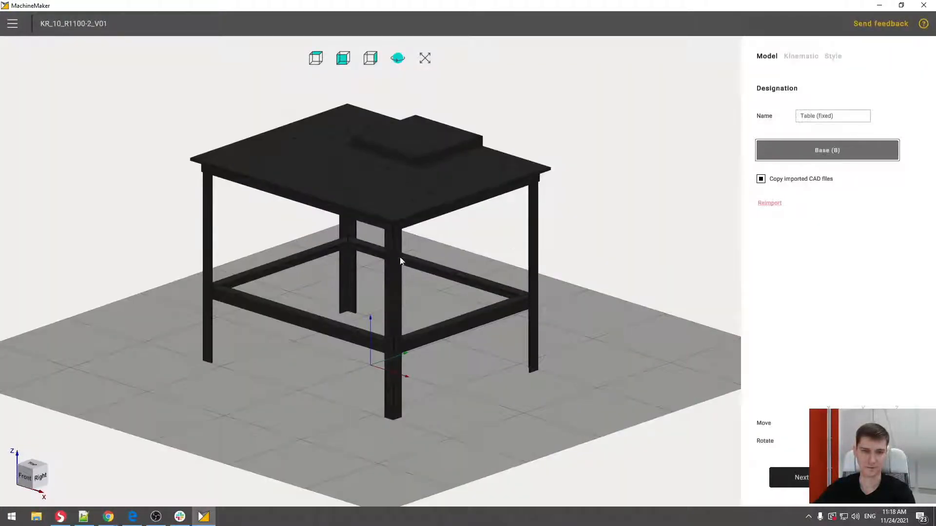
- Proceed to the table's Kinematic stage and display its model as transparent
middle_drag(300, 224, 482, 226)
middle_drag(394, 231, 454, 229)
middle_drag(437, 195, 484, 209)
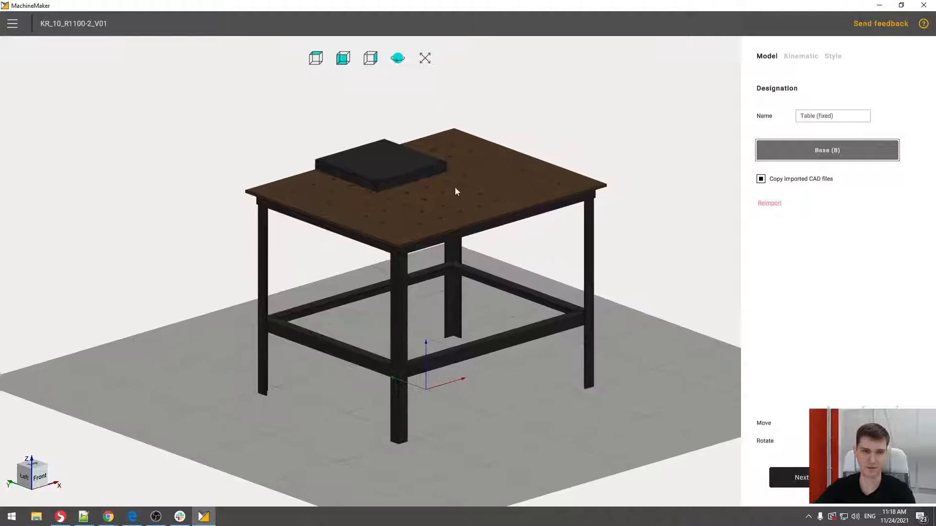
mouse_move(515, 236)
middle_down()
mouse_move(516, 219)
mouse_move(517, 238)
middle_up()
middle_drag(412, 272, 369, 276)
middle_drag(512, 265, 483, 256)
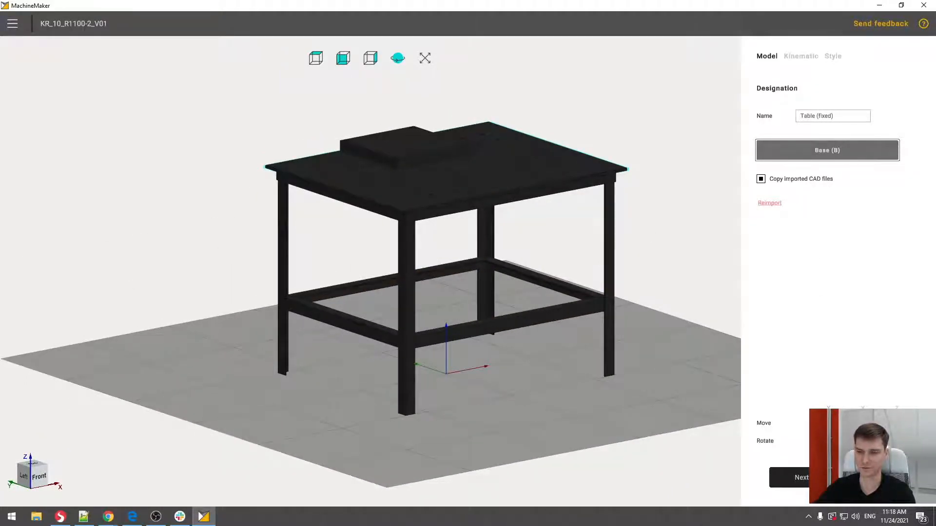
click(801, 477)
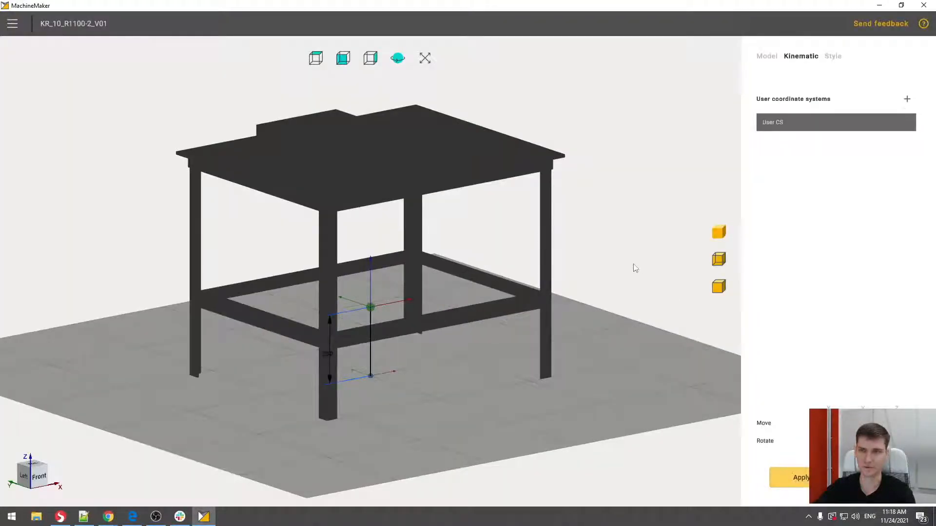
click(717, 259)
middle_drag(418, 226, 489, 242)
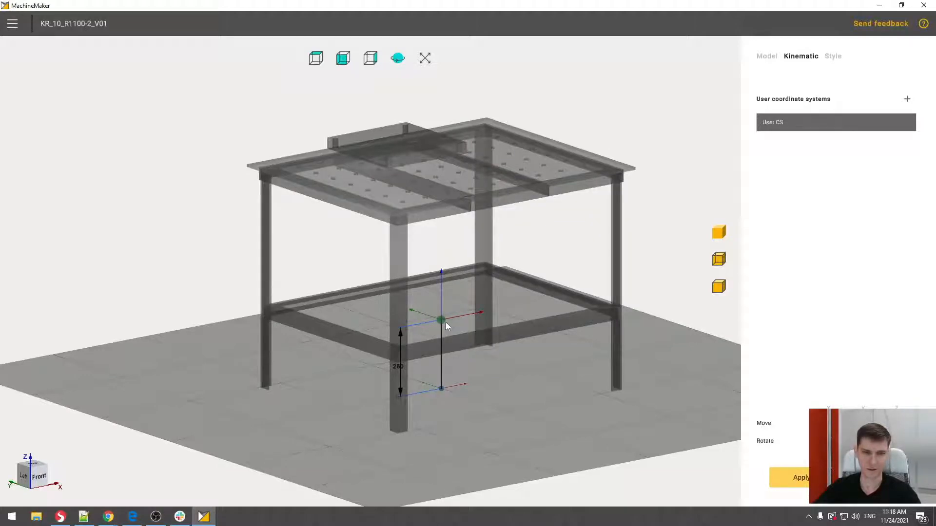
- Place the user coordinate system at the centre of the top face of the raised plate on the table
drag(443, 321, 394, 142)
scroll(395, 141, up, 6)
scroll(405, 139, up, 8)
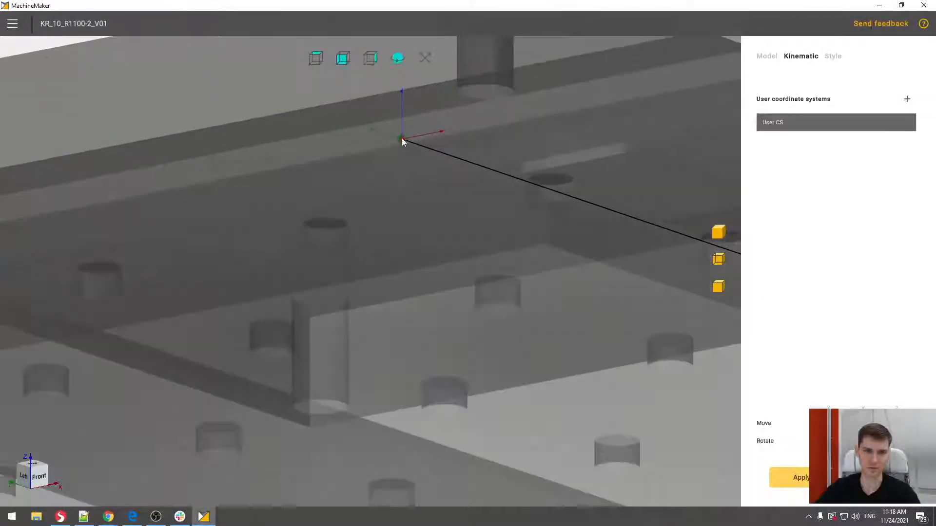
scroll(405, 142, up, 5)
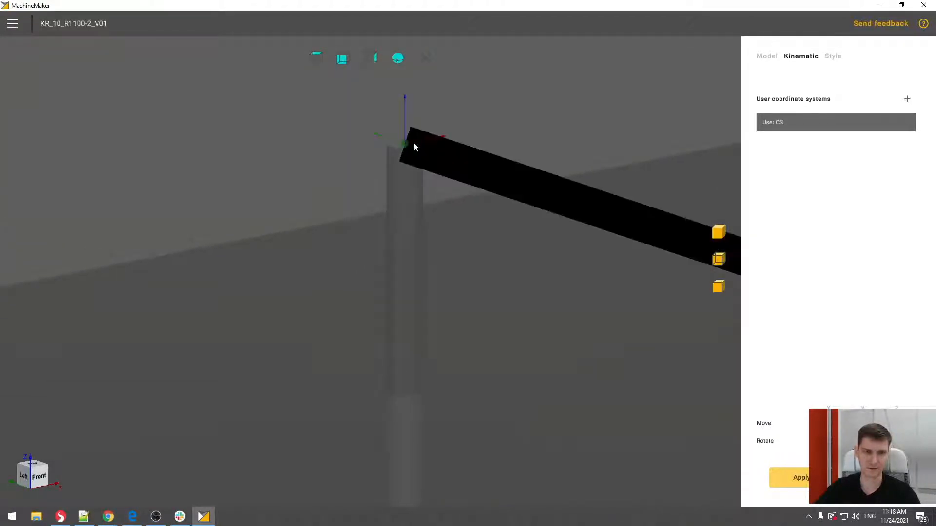
scroll(404, 148, down, 10)
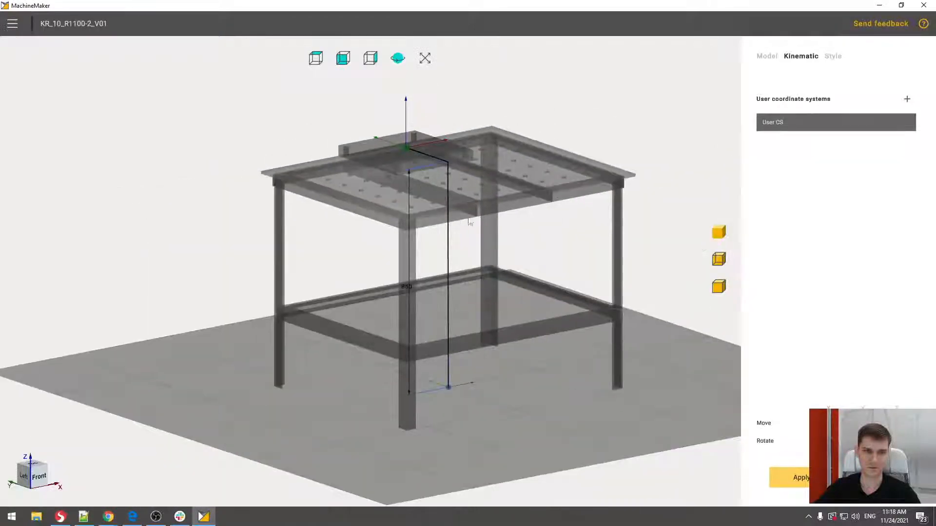
- Examine the user coordinate system's position on the raised plate up close from the front and left views
middle_drag(468, 219, 420, 182)
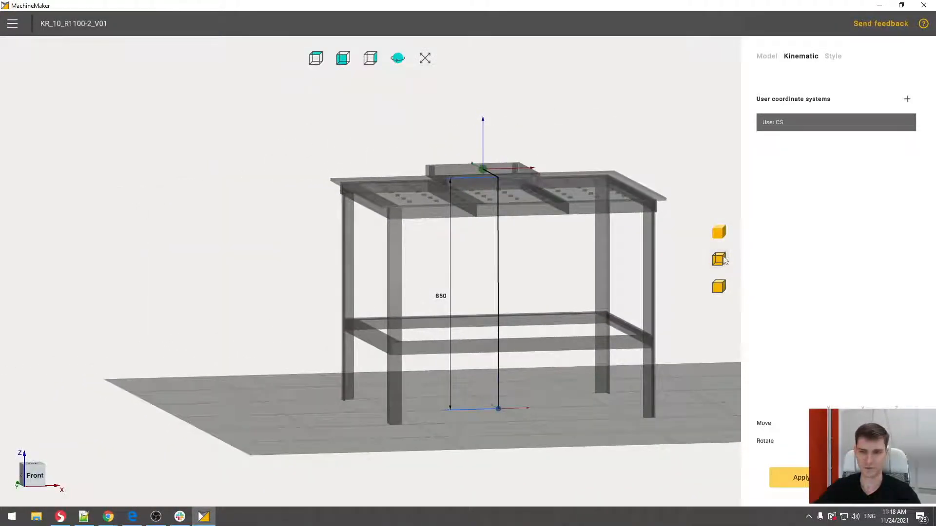
scroll(483, 177, up, 5)
click(347, 60)
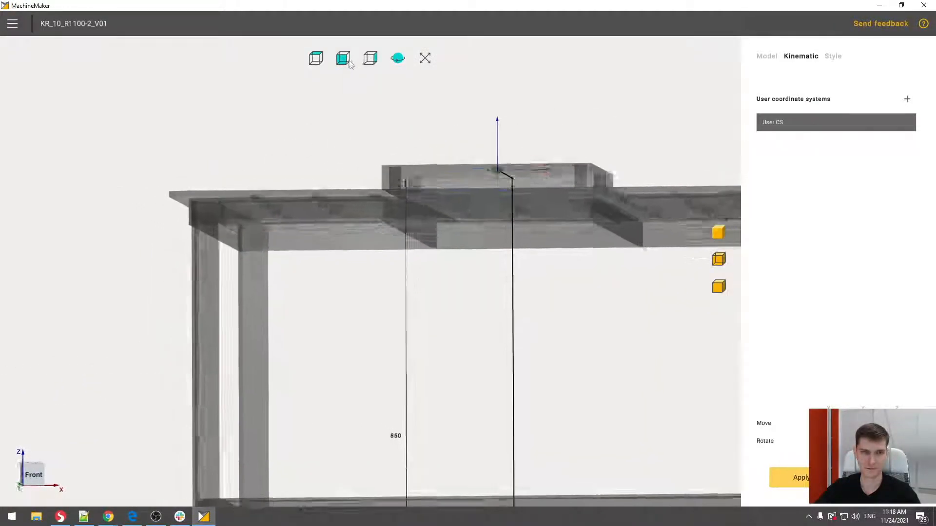
scroll(507, 178, up, 5)
scroll(481, 155, down, 4)
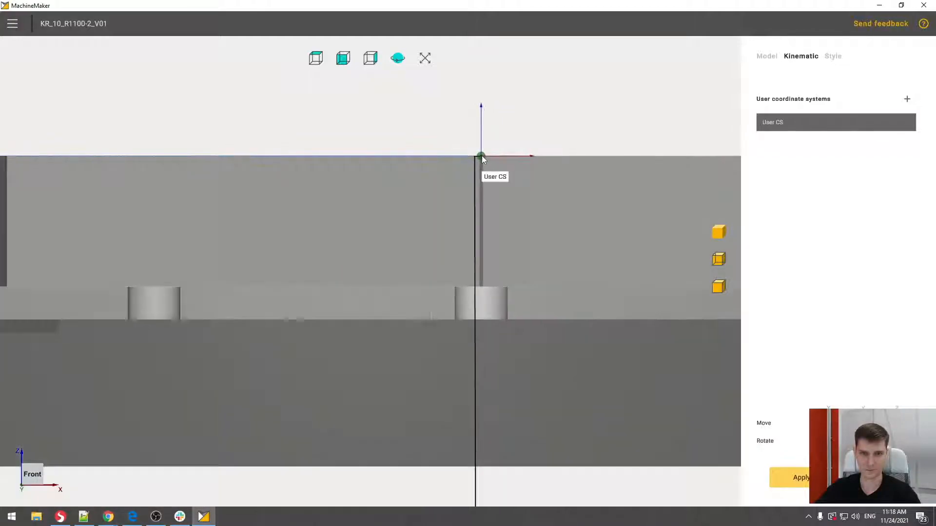
scroll(481, 157, down, 5)
middle_drag(458, 165, 665, 168)
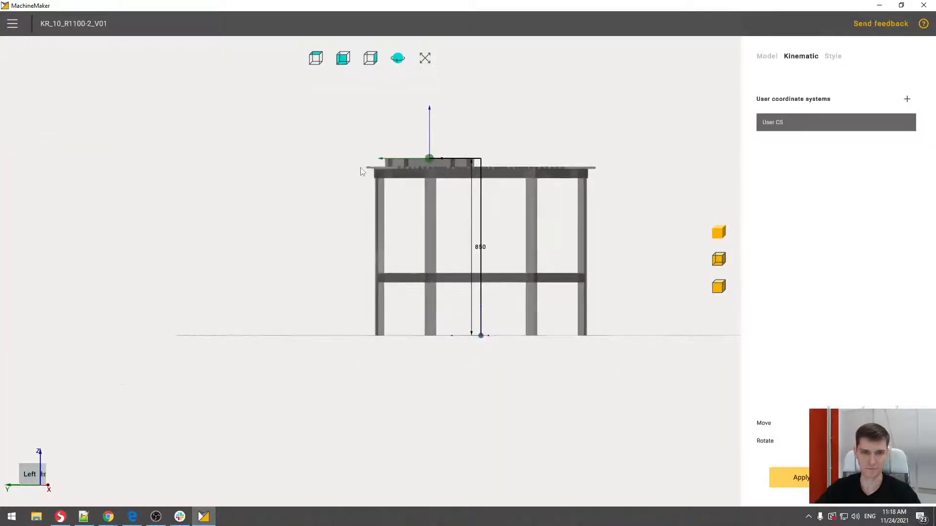
scroll(394, 160, up, 4)
middle_drag(494, 144, 493, 147)
scroll(495, 162, down, 6)
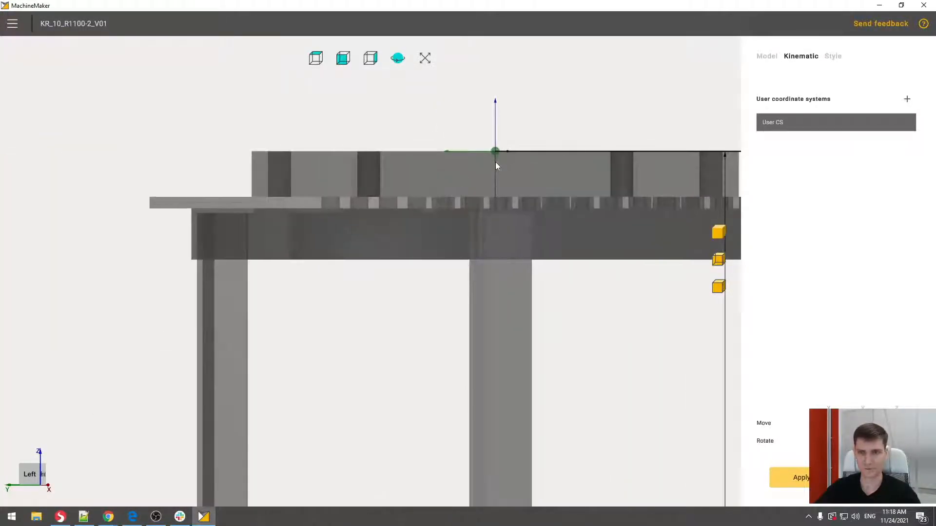
middle_drag(570, 183, 473, 250)
middle_drag(535, 172, 460, 205)
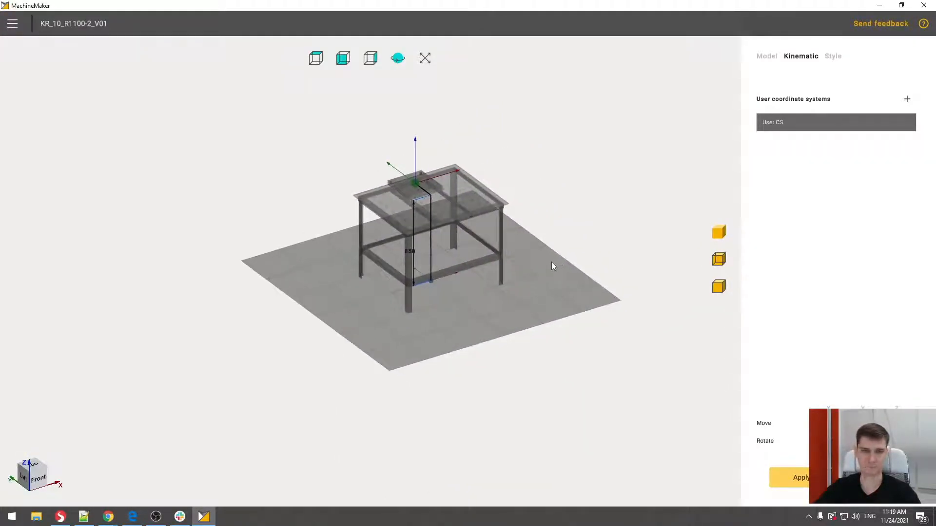
- In the Style stage, color the table base dark brown #381800 and apply the finished table to the cell
click(835, 62)
middle_drag(459, 238, 511, 258)
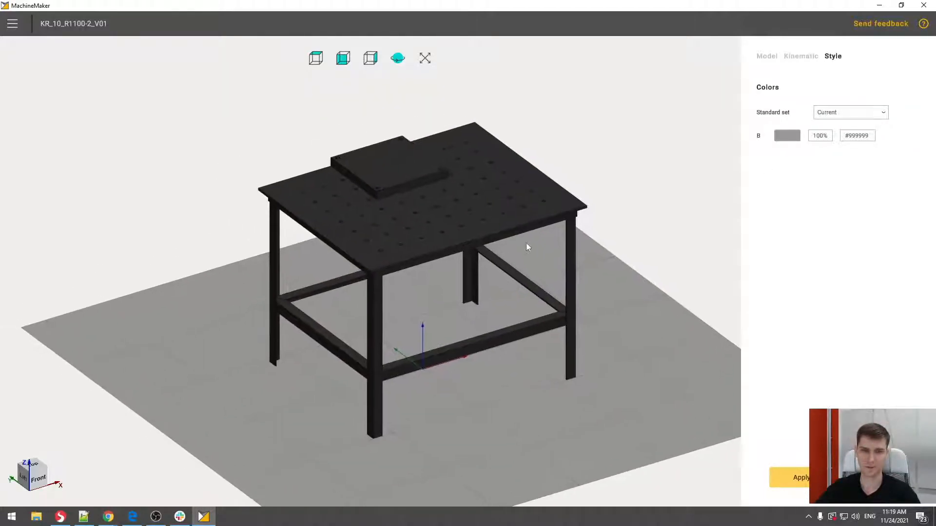
click(785, 139)
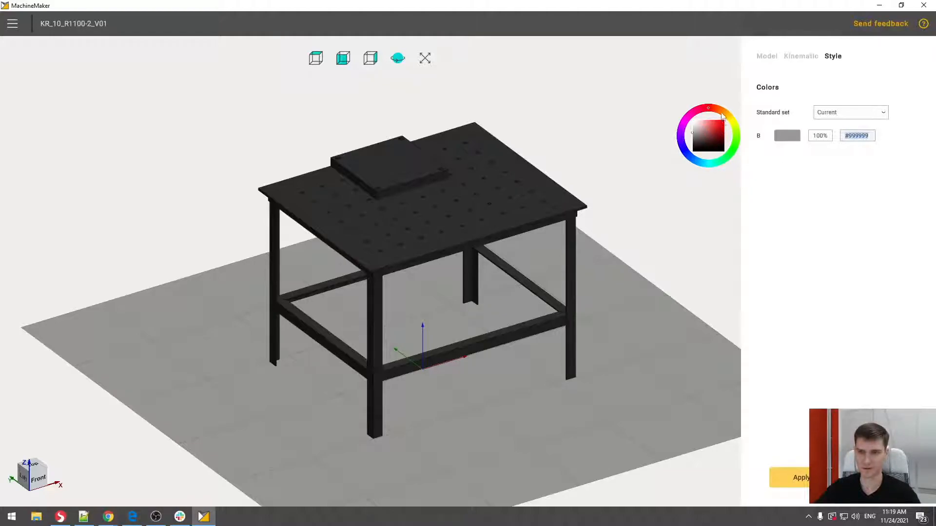
drag(715, 134, 732, 148)
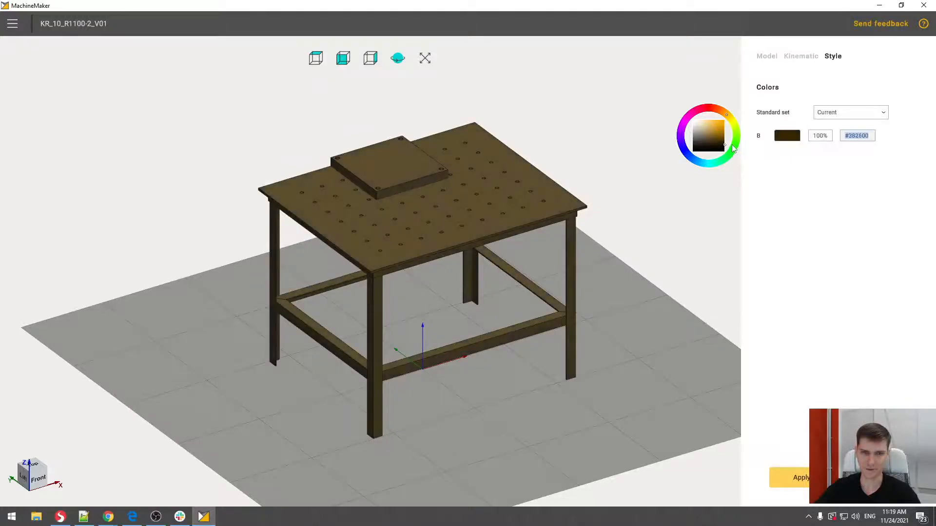
drag(725, 115, 723, 113)
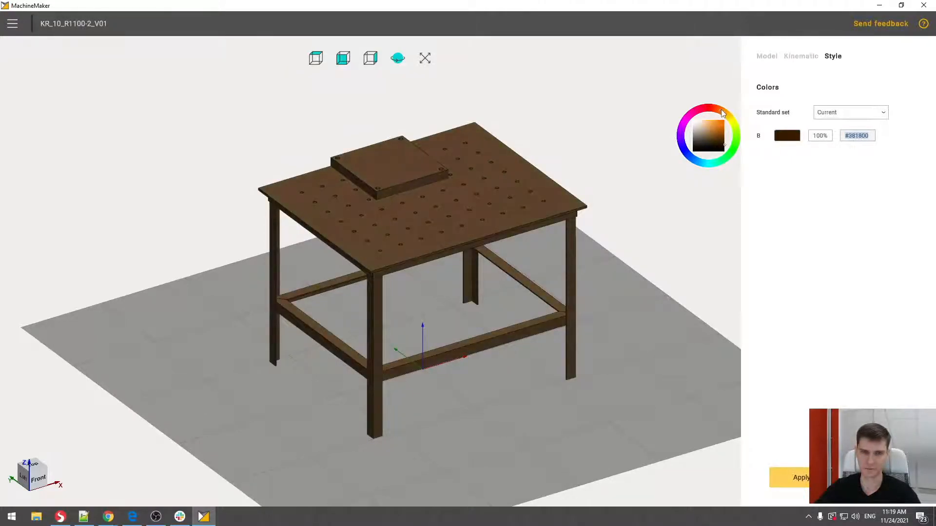
drag(579, 244, 534, 232)
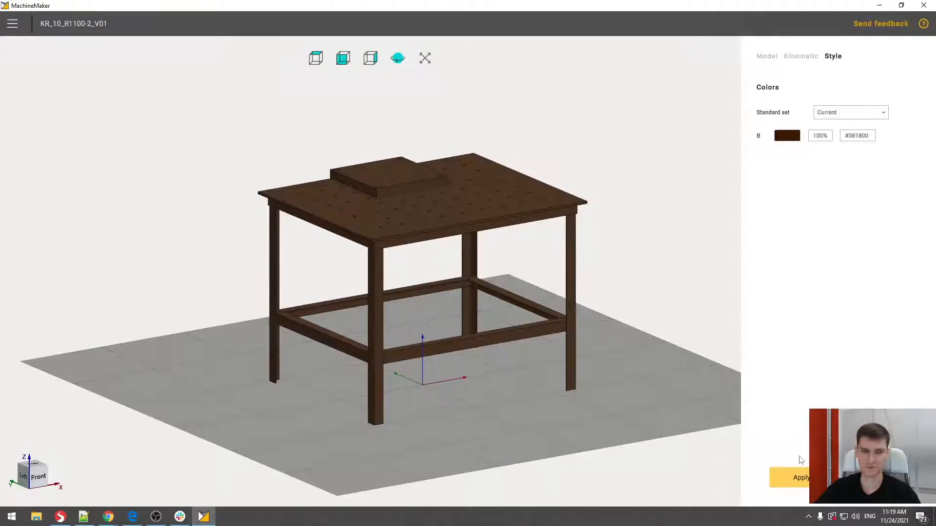
click(802, 477)
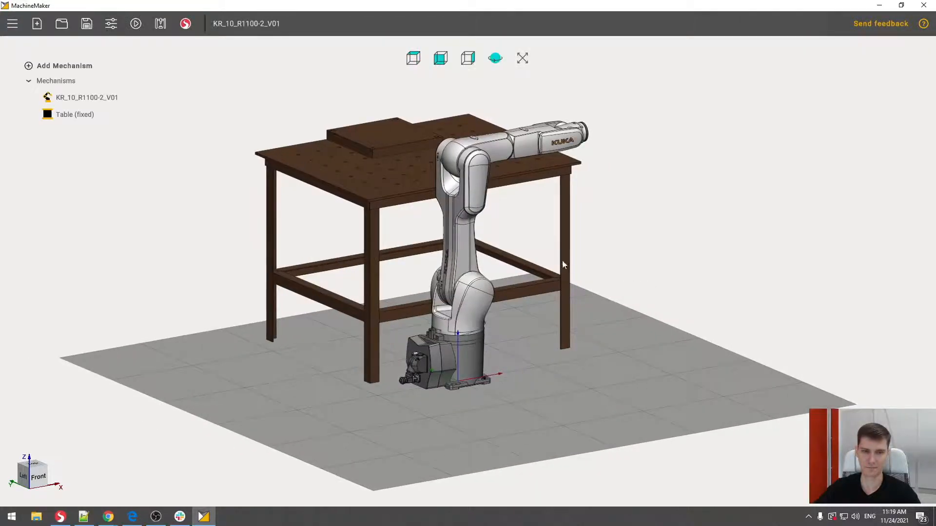
- Attach the robot's base connector to the User CS connector on the table's raised plate
middle_drag(554, 245, 609, 280)
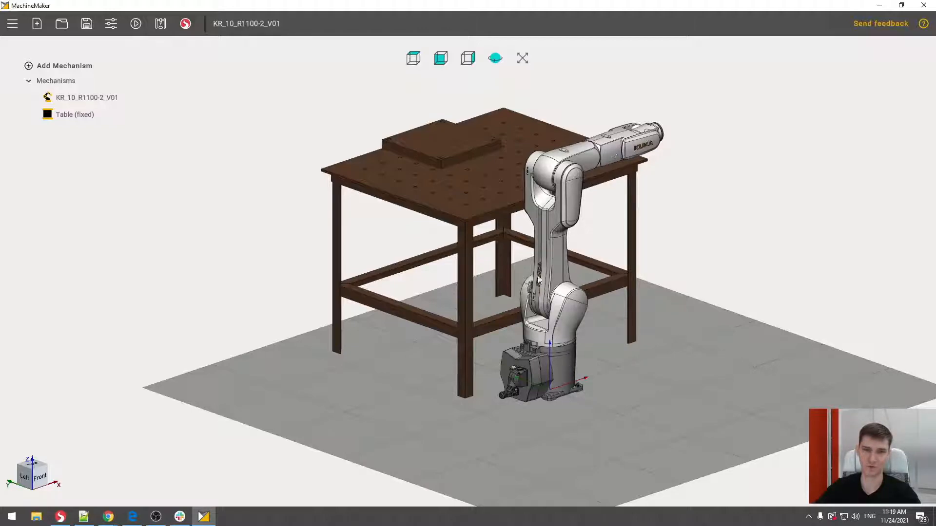
middle_drag(764, 225, 750, 241)
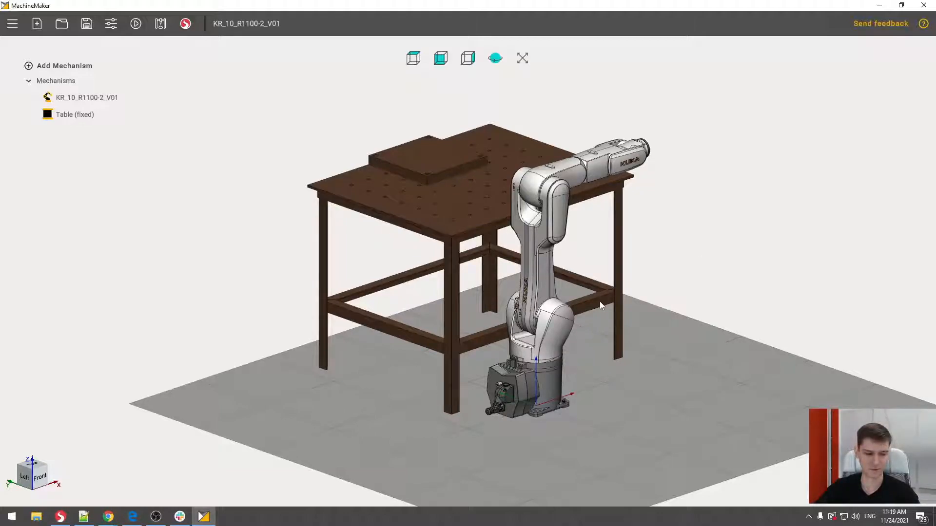
key(m)
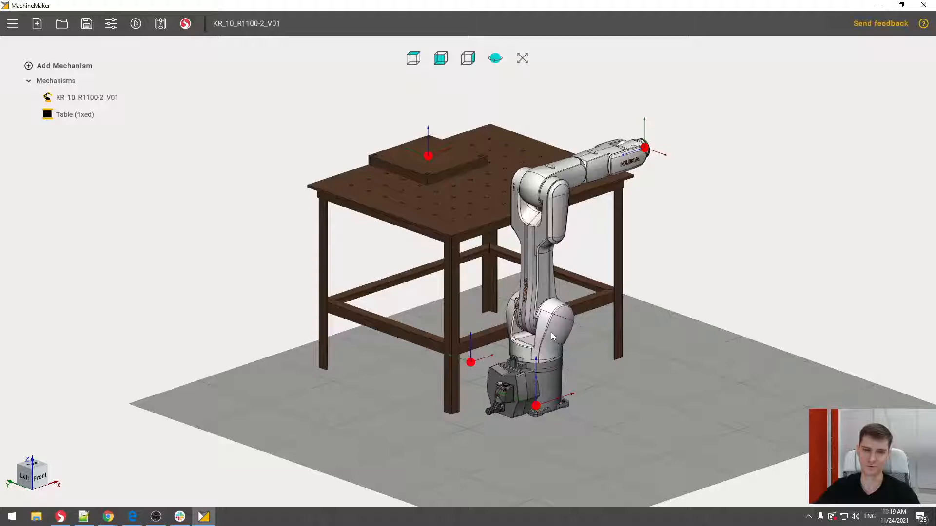
drag(540, 345, 393, 83)
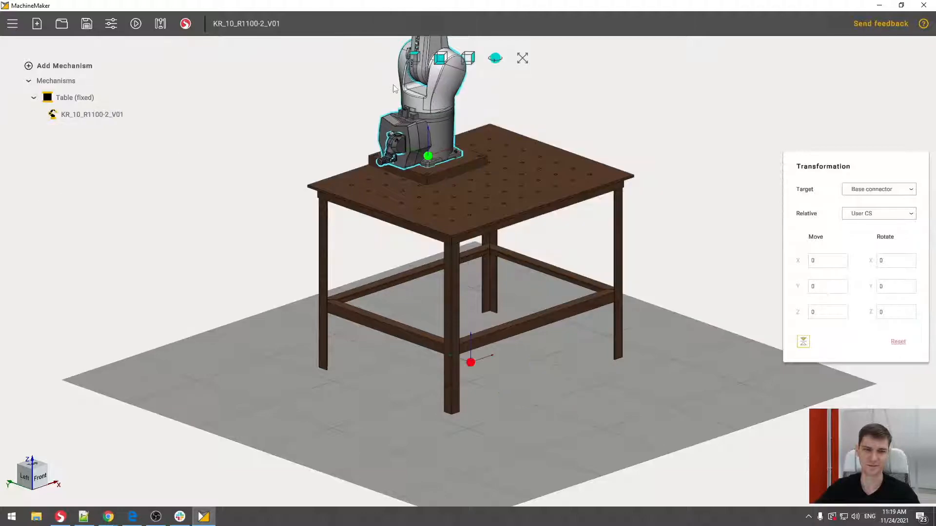
- Rotate the robot's base connector about Z in the negative direction so the arm reaches out over the table
middle_drag(513, 138, 543, 251)
middle_drag(560, 189, 457, 210)
scroll(539, 170, down, 3)
click(471, 166)
click(413, 161)
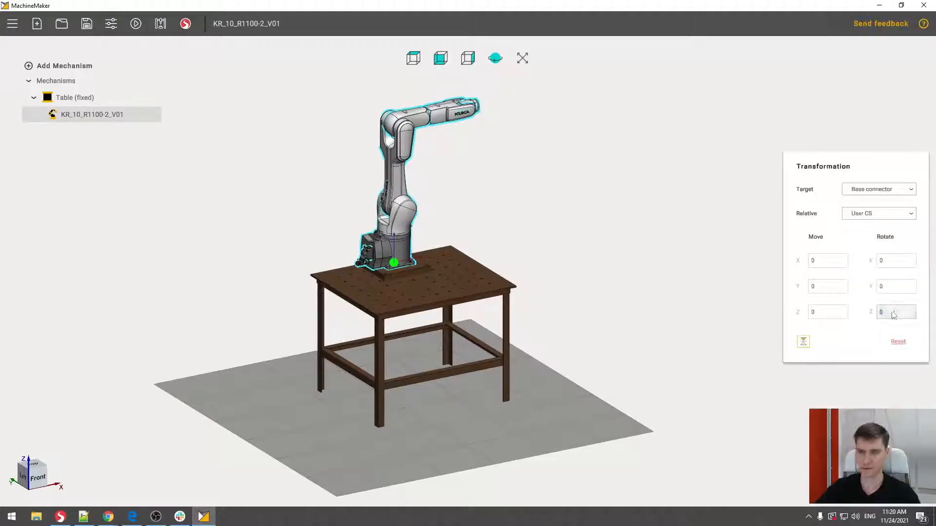
scroll(892, 317, up, 3)
scroll(892, 318, down, 7)
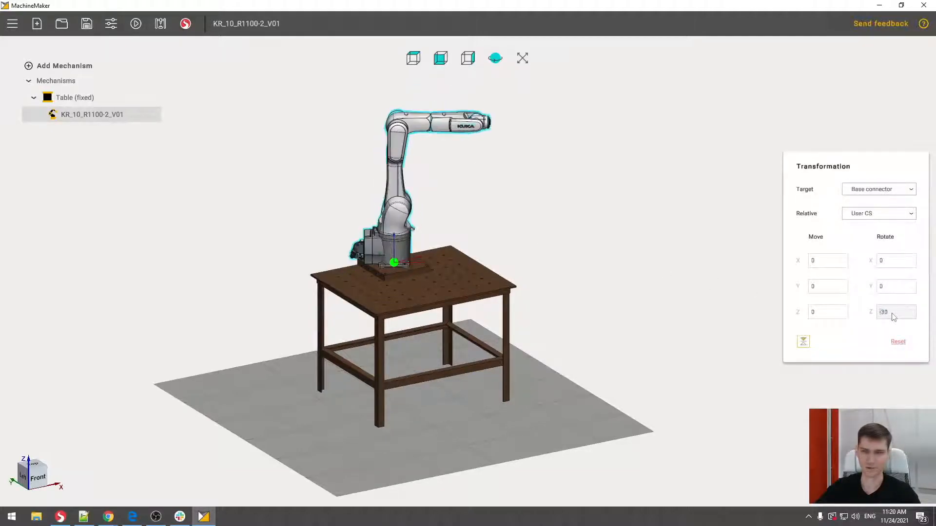
scroll(893, 318, down, 3)
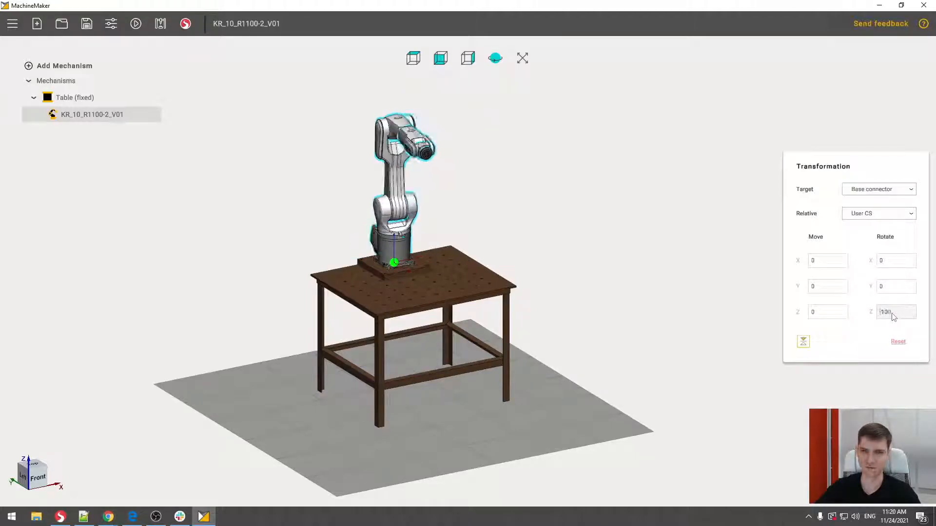
click(476, 213)
- Run the cell simulation and play the robot's demo to check its joint motion on the table
drag(476, 213, 492, 201)
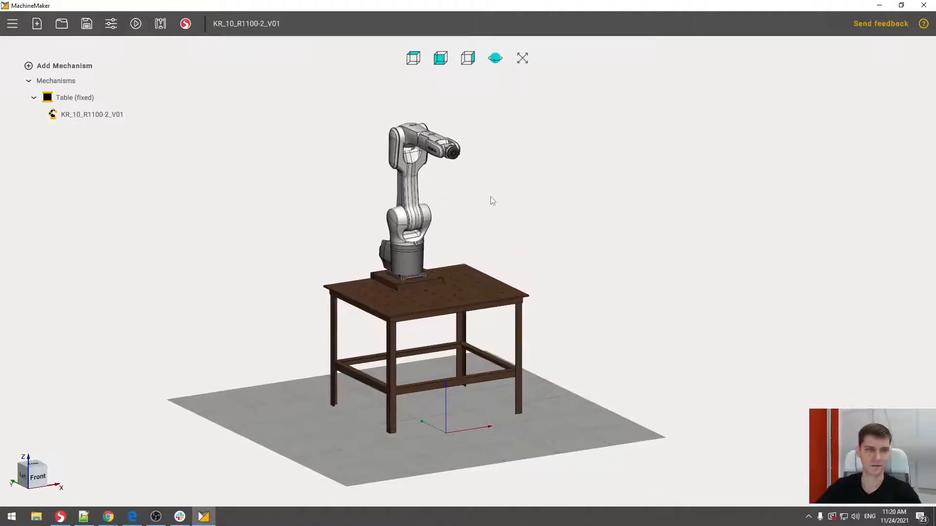
click(135, 31)
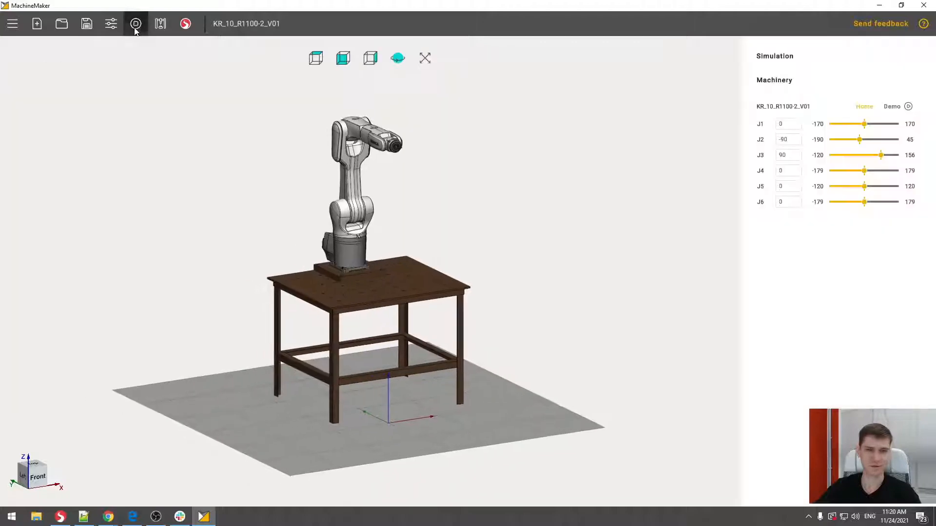
click(894, 108)
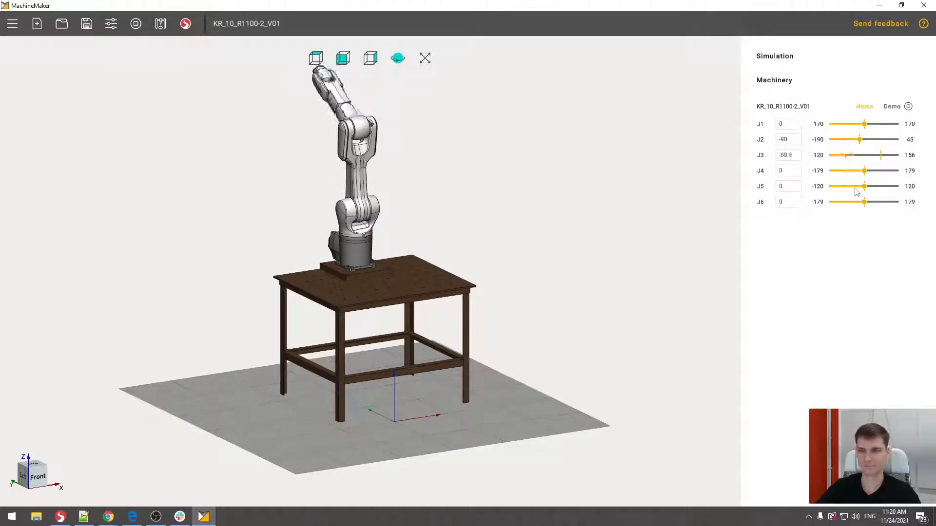
- Stop the cell simulation and return to editing the robot and table assembly
click(136, 24)
middle_drag(443, 202, 462, 214)
right_drag(521, 213, 560, 219)
middle_drag(542, 218, 522, 193)
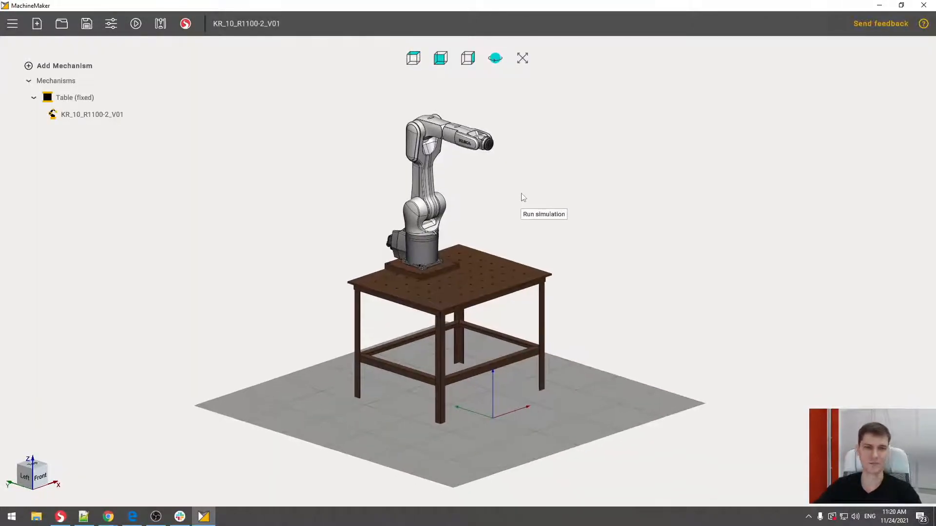
right_drag(495, 173, 464, 186)
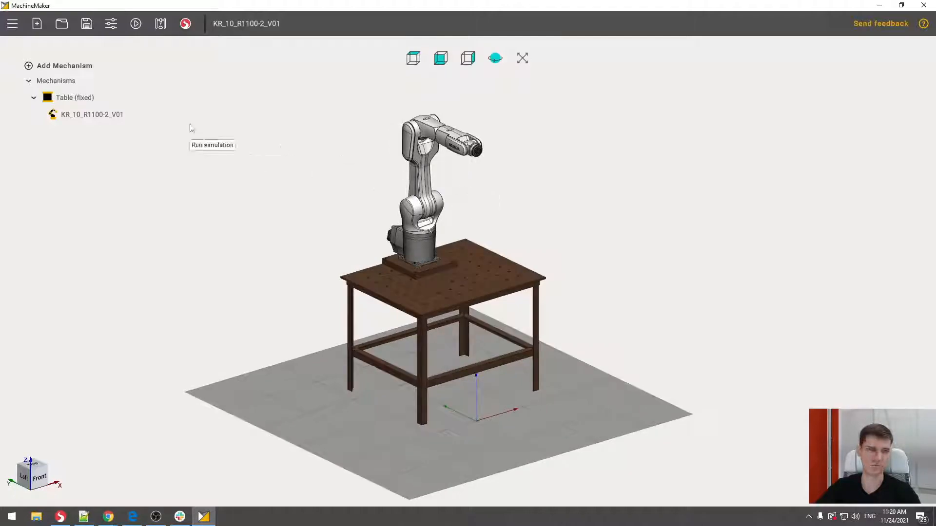
- Add an End effector mechanism to the cell from the file endeffector.step
click(73, 66)
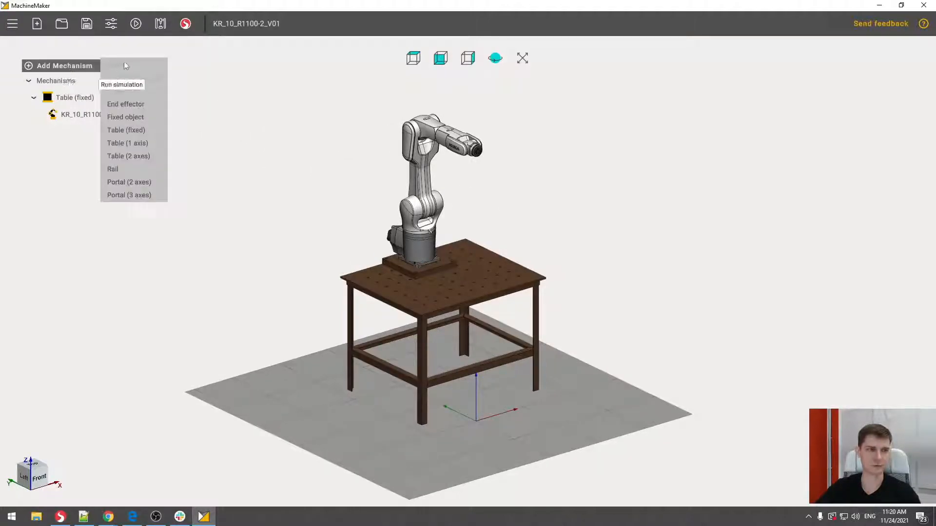
click(125, 117)
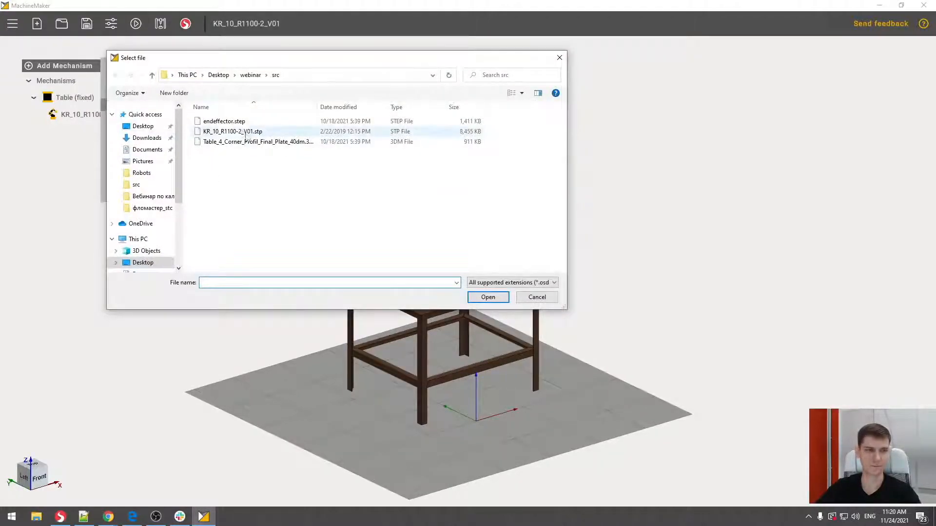
click(225, 120)
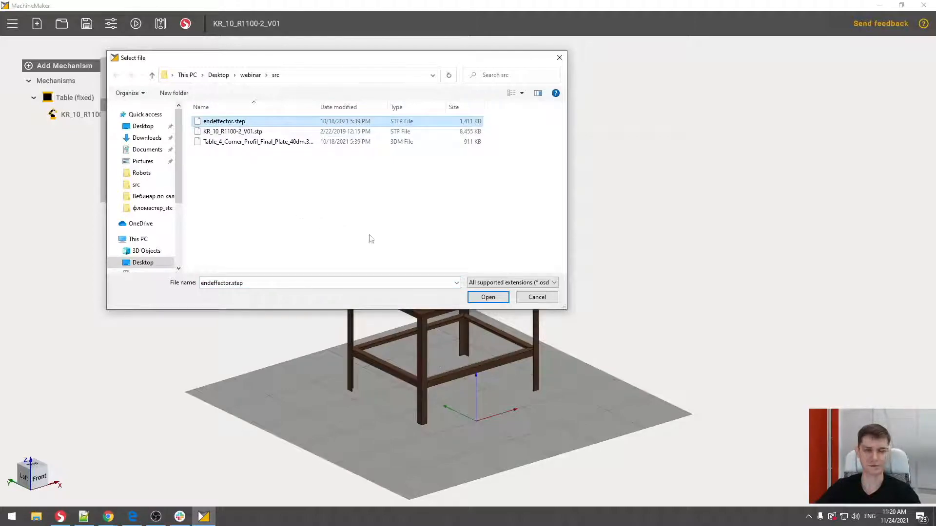
click(491, 297)
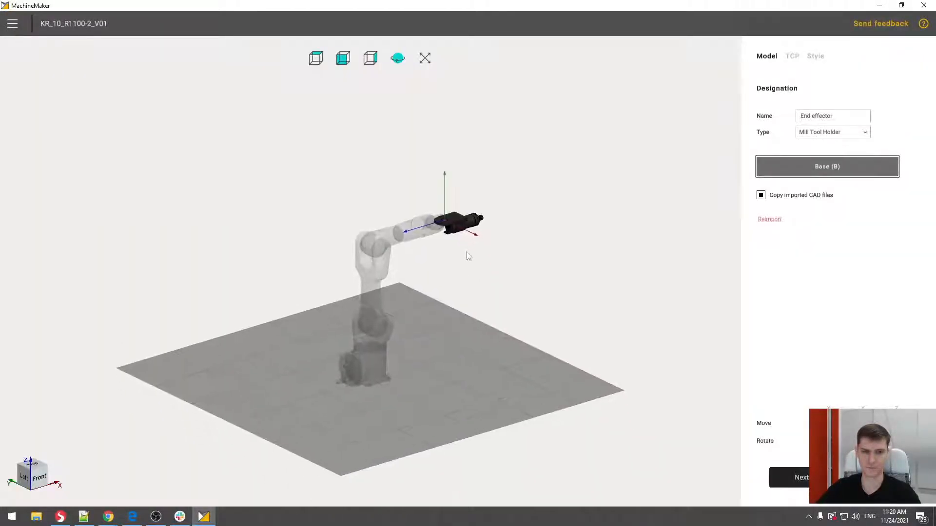
- Rotate the imported end effector so its mounting plate lies flat against the robot flange and the spindle points down
scroll(504, 207, up, 5)
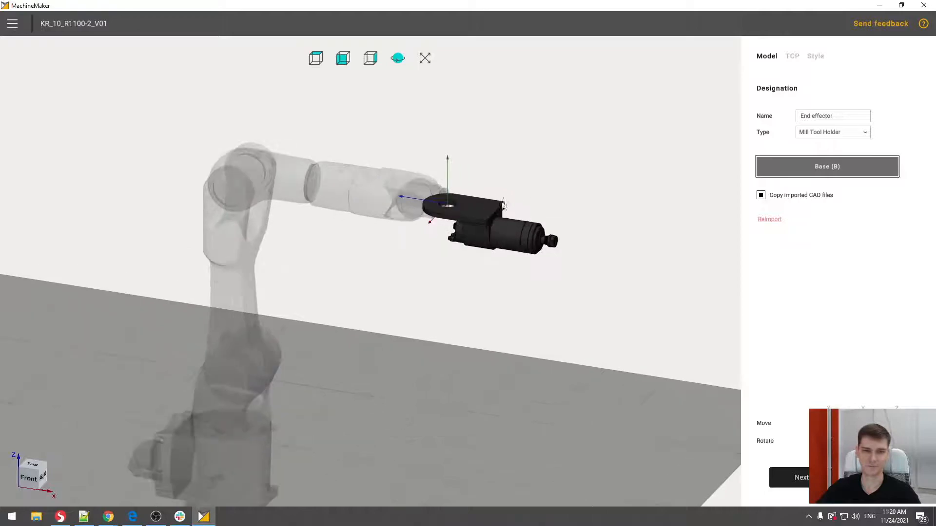
drag(504, 207, 446, 209)
scroll(446, 209, up, 4)
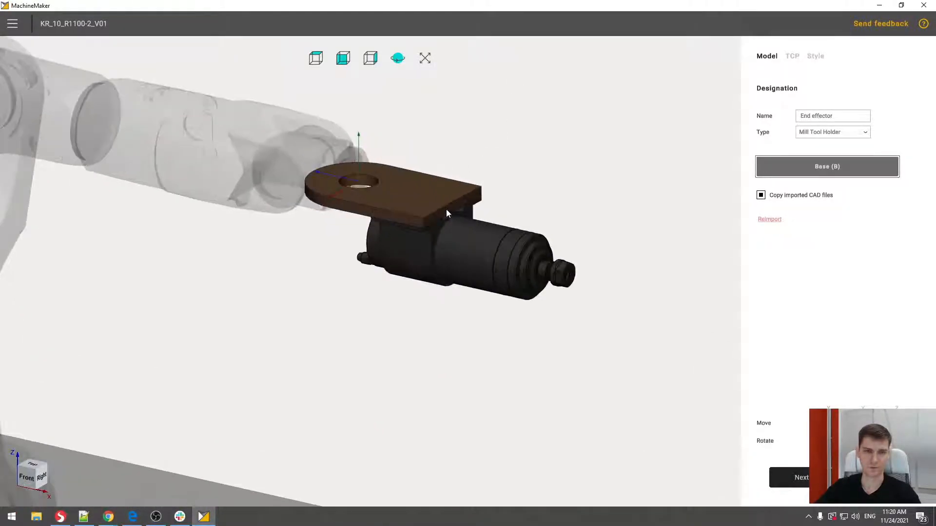
middle_drag(554, 194, 502, 167)
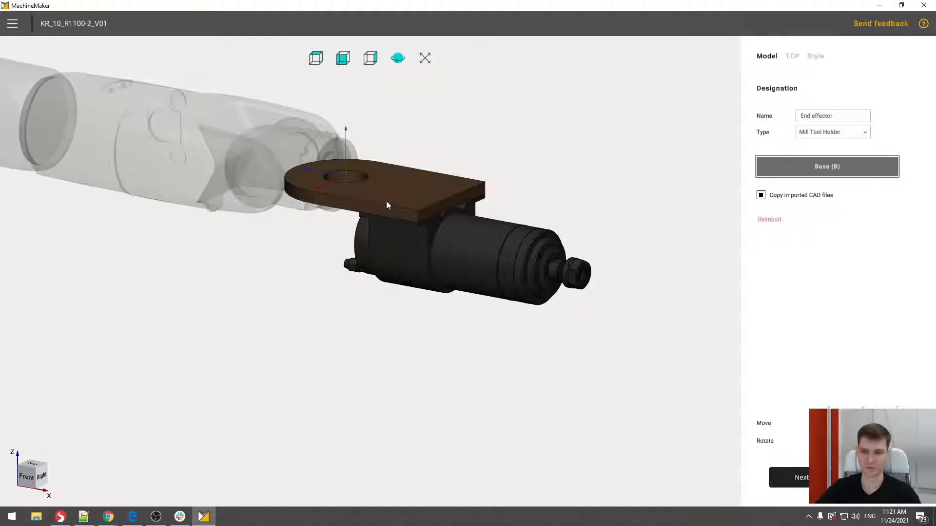
middle_drag(436, 134, 467, 146)
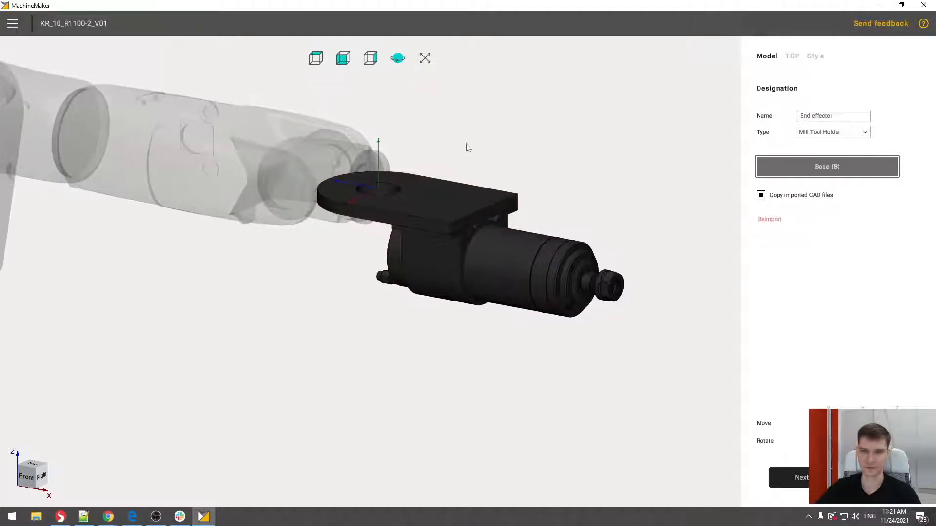
drag(828, 441, 895, 441)
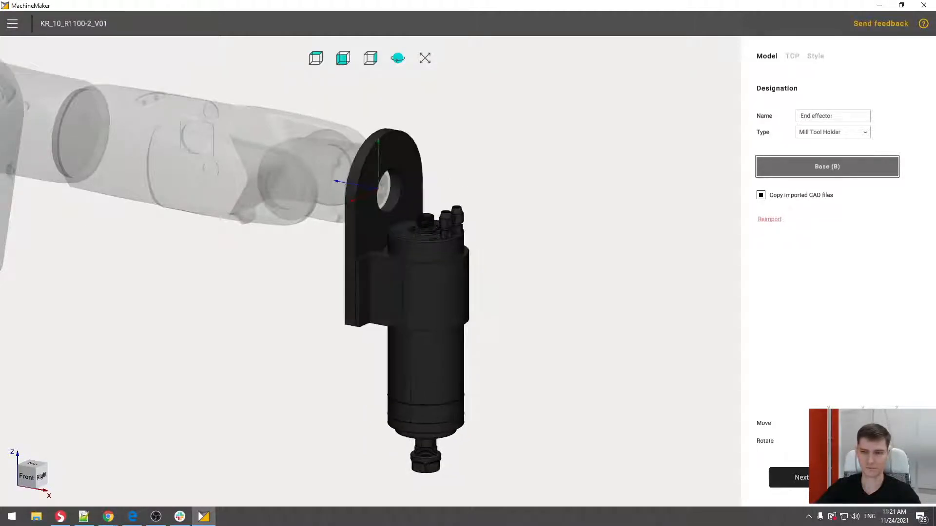
- Examine from the front and up close how the end effector's plate meets the robot flange
middle_drag(545, 253, 593, 209)
middle_drag(352, 232, 491, 210)
middle_drag(369, 204, 445, 203)
scroll(451, 197, up, 5)
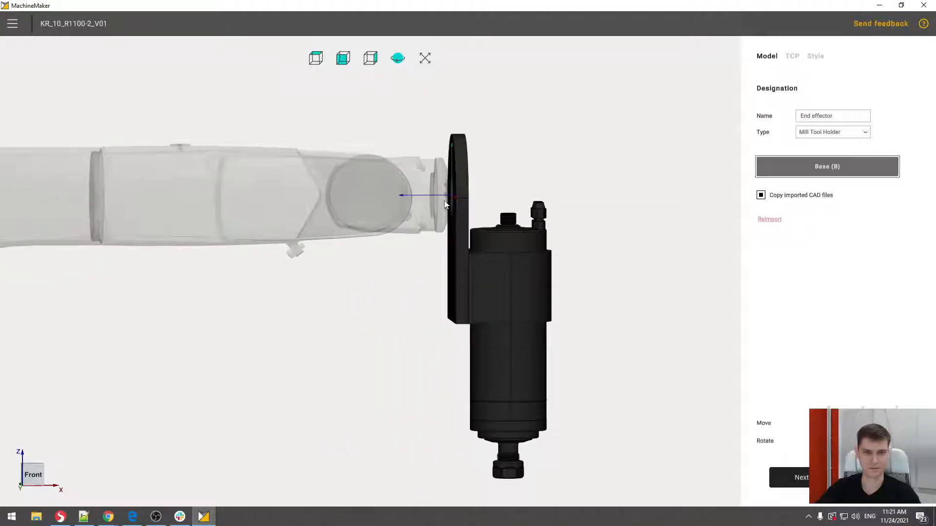
scroll(455, 193, up, 5)
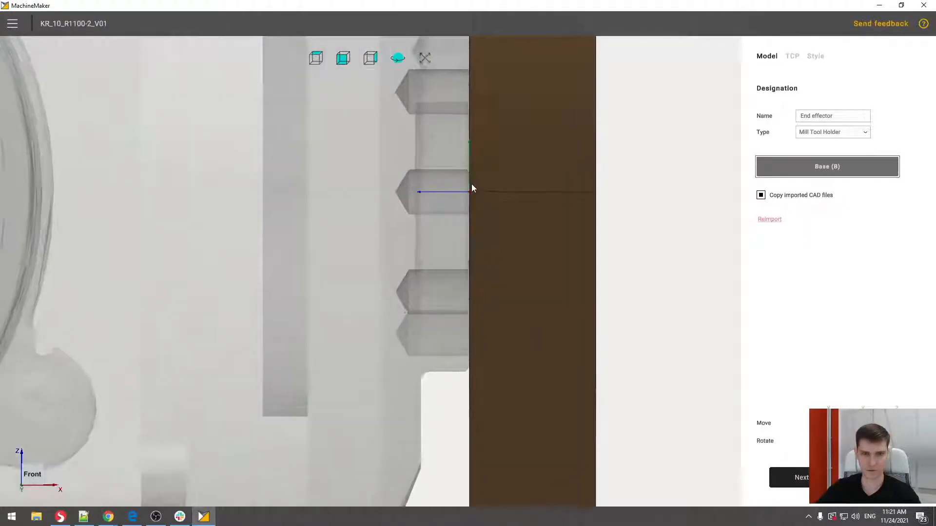
scroll(472, 185, down, 5)
scroll(472, 185, down, 5)
middle_drag(471, 186, 376, 230)
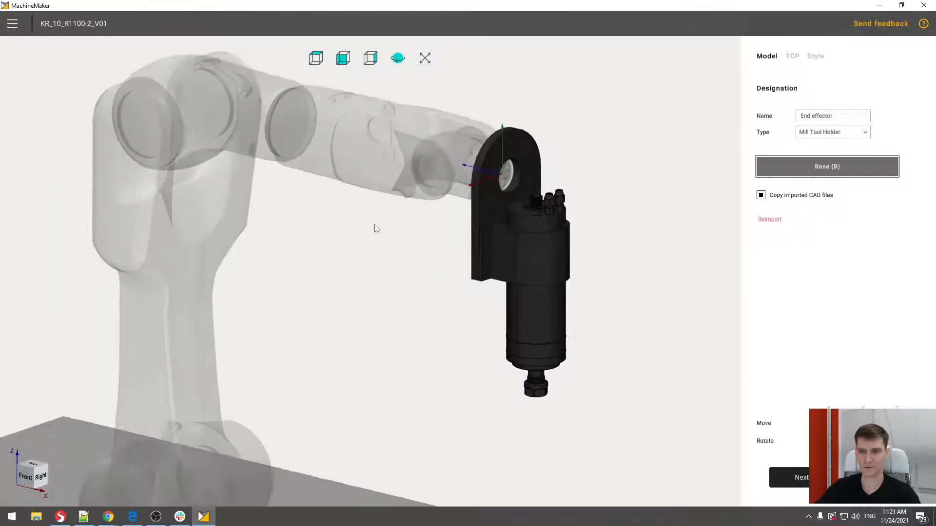
- Keep the end effector's type as Mill Tool Holder and proceed to the TCP stage
click(823, 132)
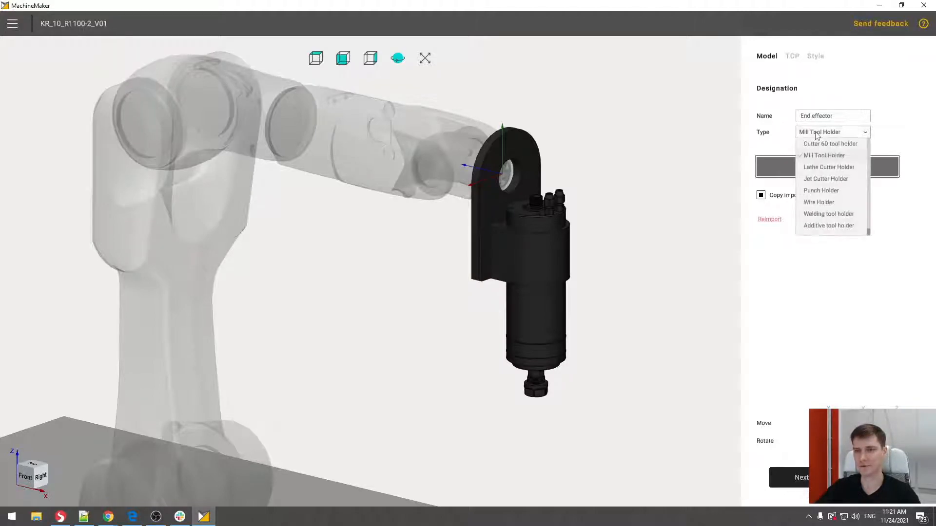
click(817, 159)
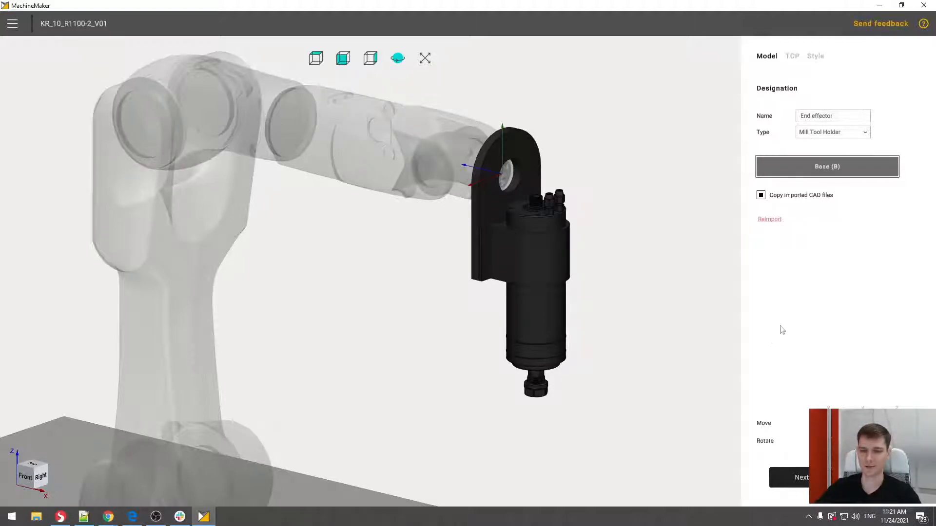
click(789, 478)
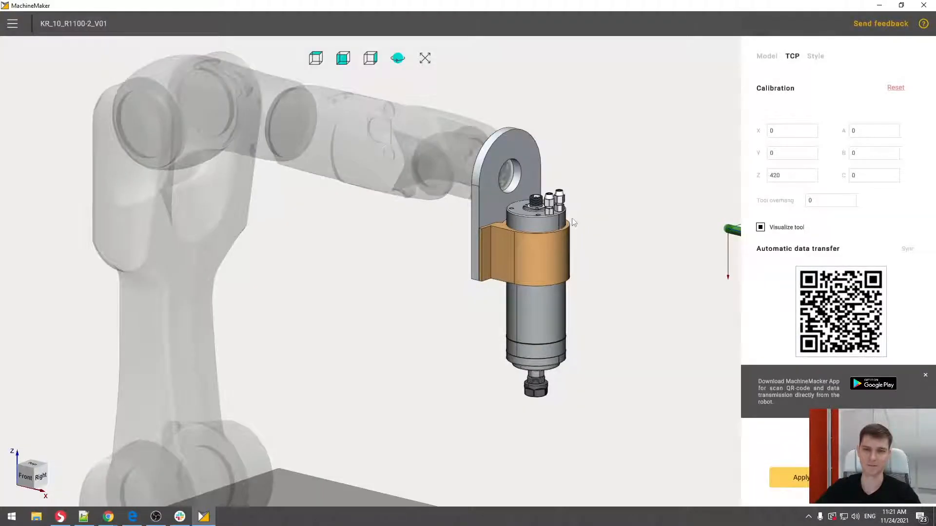
- Set the TCP's B rotation to 90 so the visualized tool points down parallel to the spindle
middle_drag(573, 222, 495, 216)
scroll(562, 193, down, 4)
scroll(565, 196, up, 1)
drag(495, 217, 537, 204)
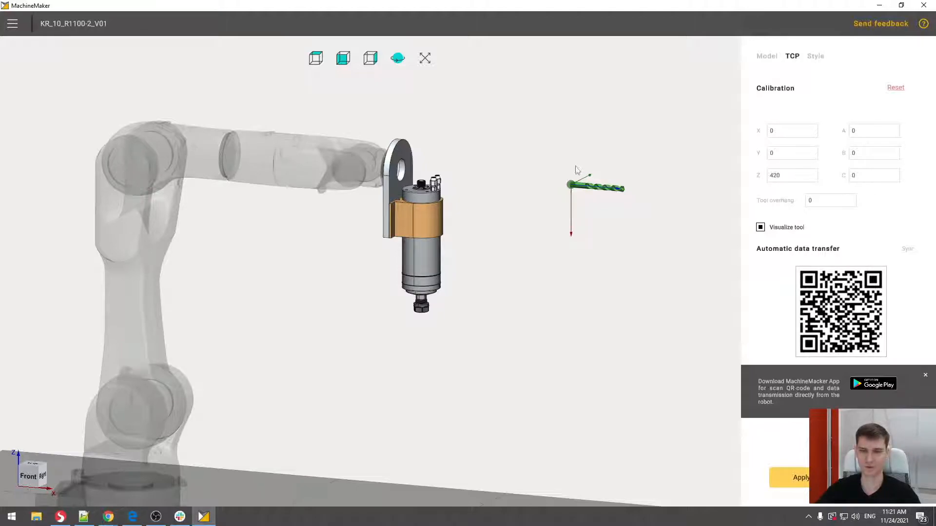
drag(549, 228, 594, 180)
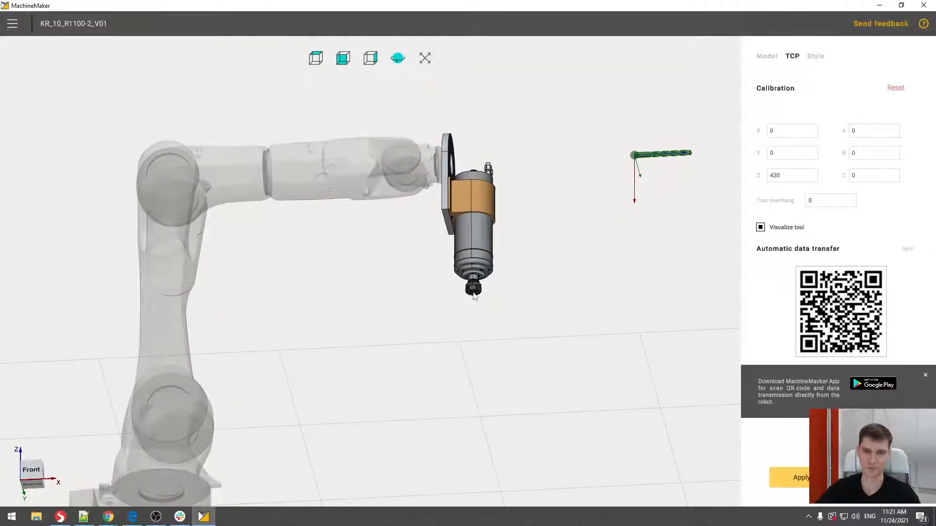
middle_drag(621, 185, 586, 180)
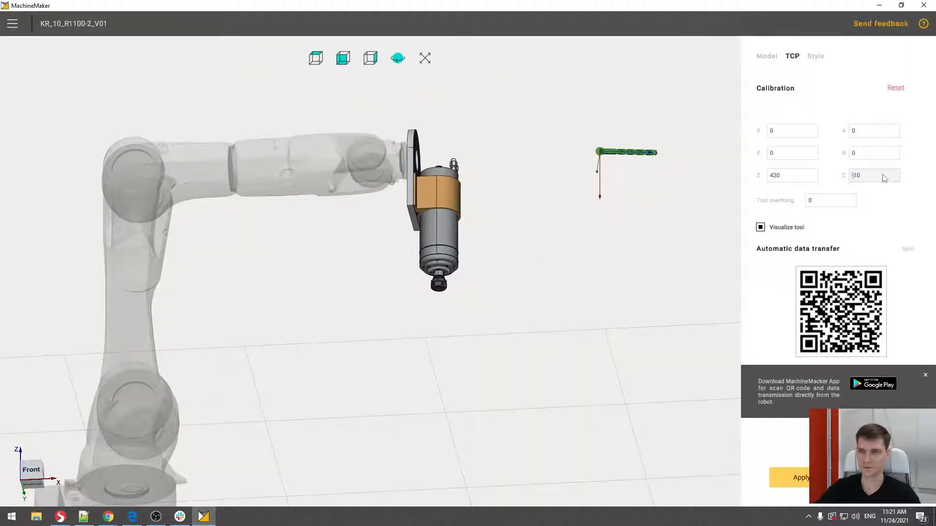
click(872, 154)
text(80)
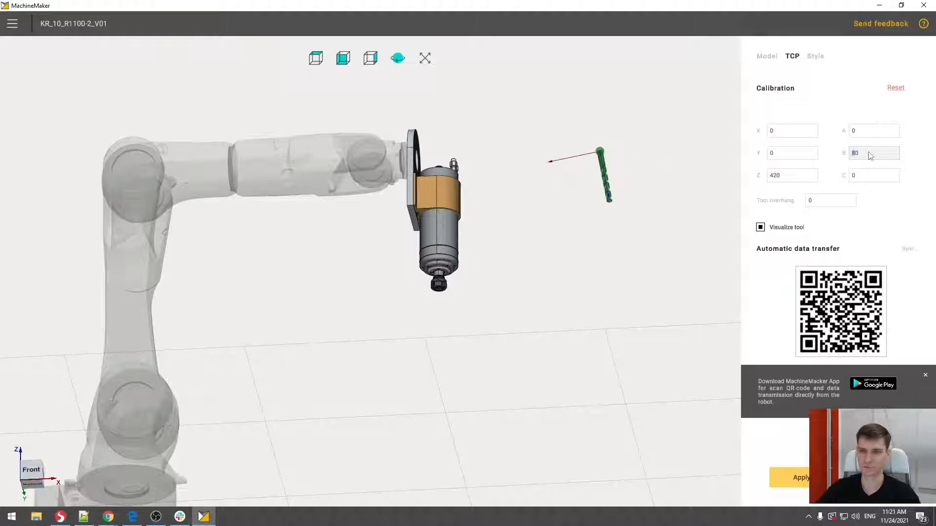
scroll(869, 153, up, 1)
mouse_move(626, 198)
mouse_down()
mouse_move(631, 163)
mouse_move(629, 183)
mouse_up()
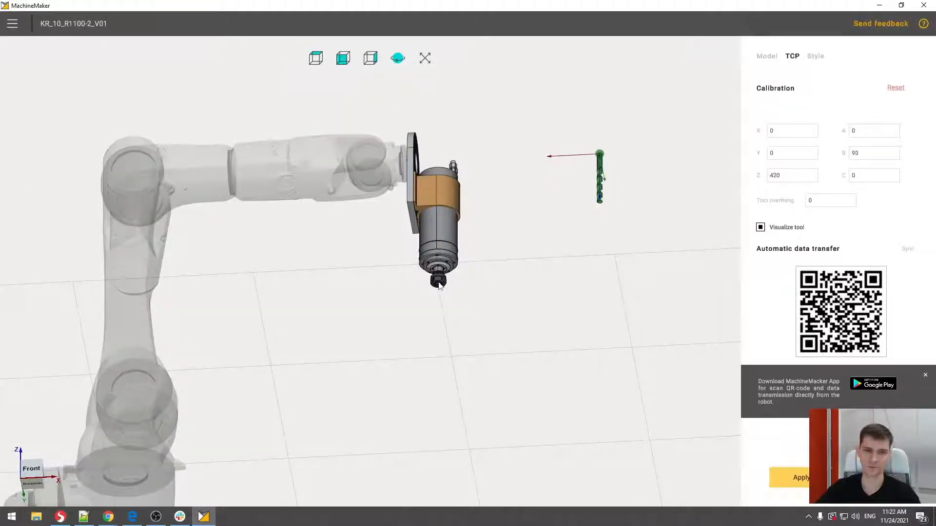
- Move the TCP to the centre of the spindle nut's opening, at about X 314.74, Y 0, Z 62.74, and check its centring
drag(602, 155, 439, 288)
scroll(439, 288, up, 10)
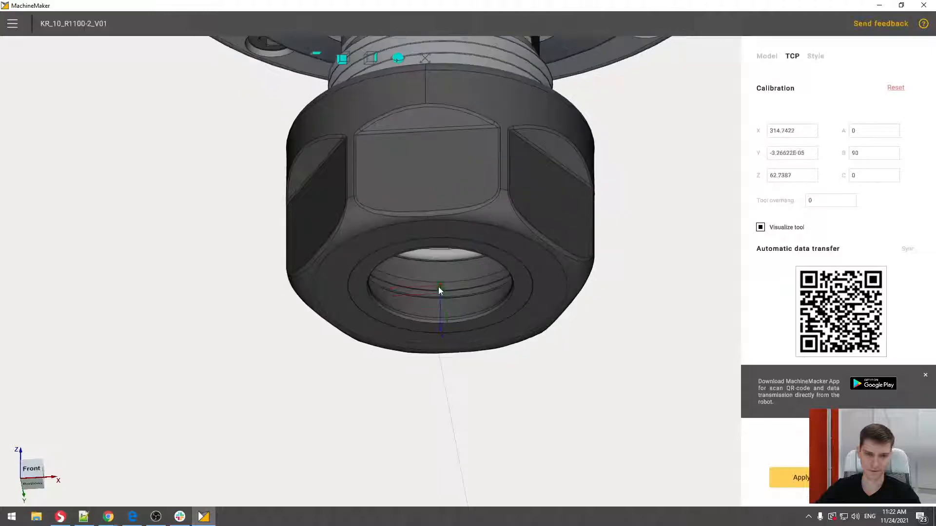
scroll(439, 288, up, 10)
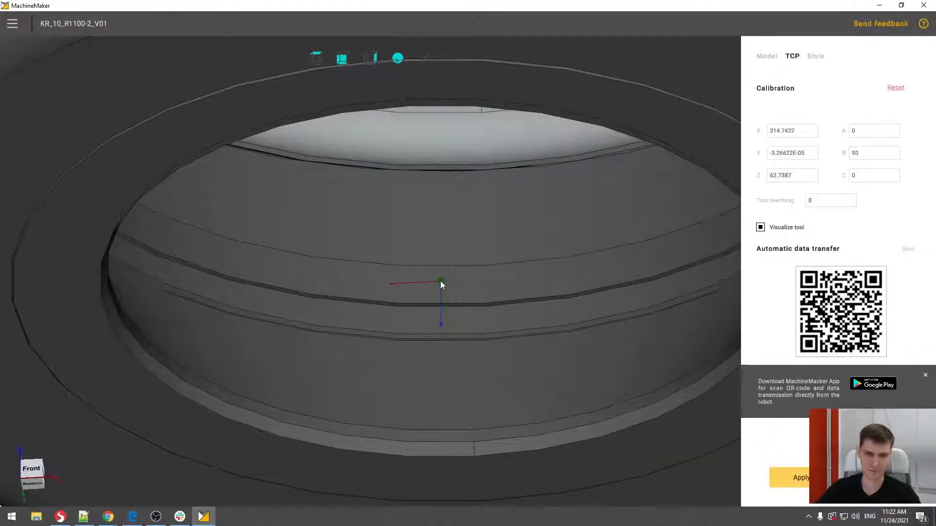
scroll(440, 282, down, 10)
middle_drag(445, 278, 458, 145)
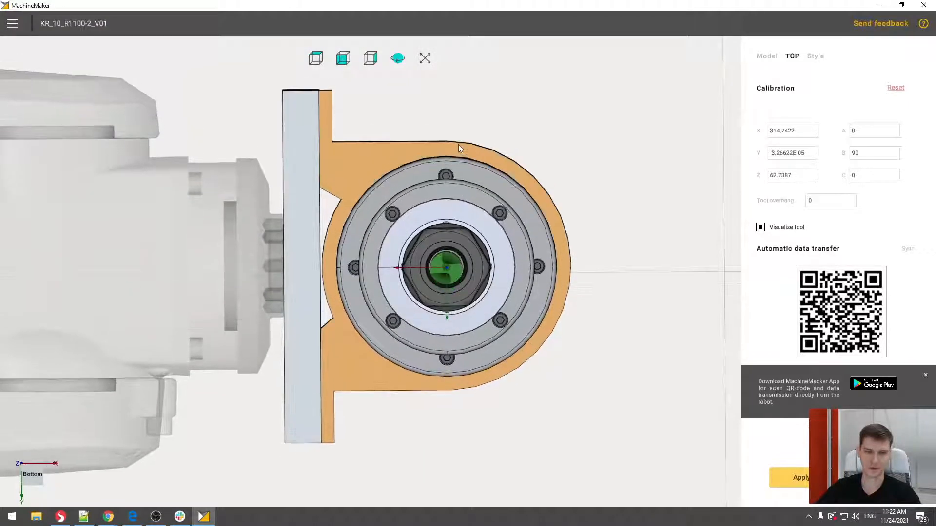
scroll(446, 264, up, 10)
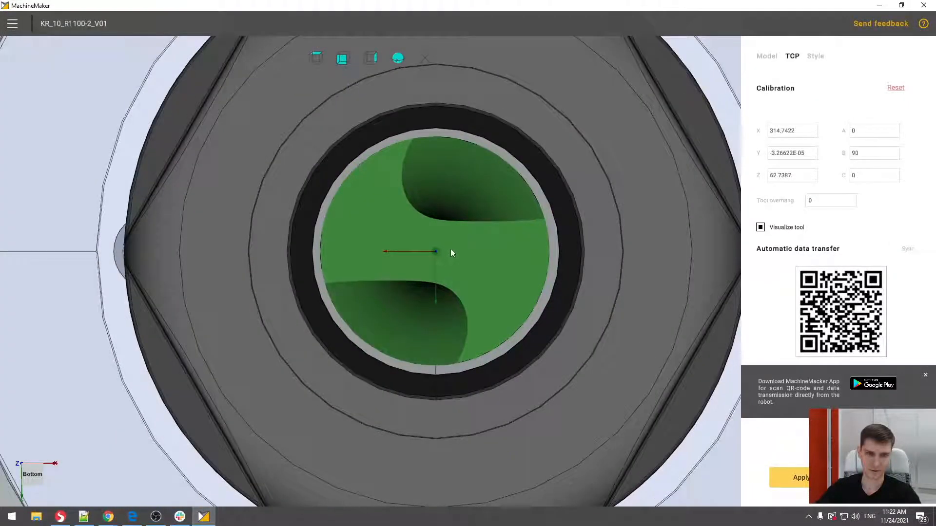
scroll(508, 228, down, 12)
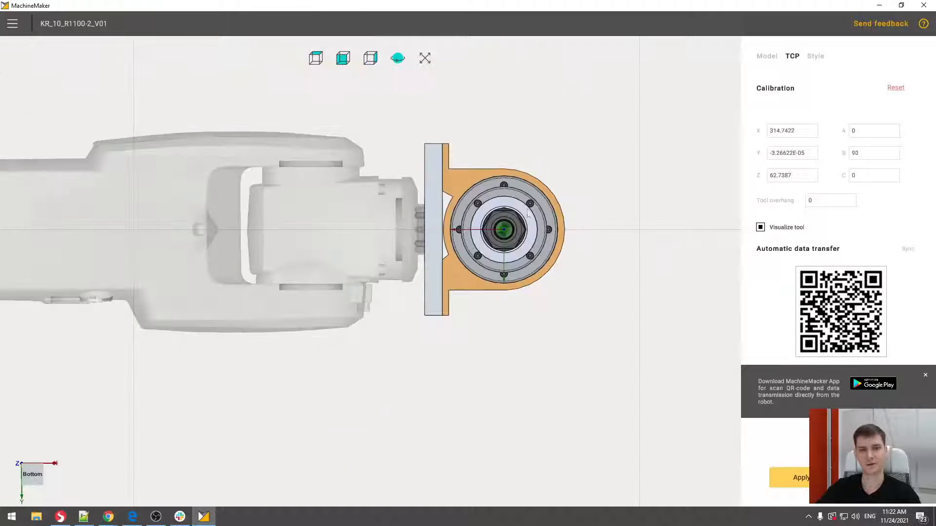
- Examine the TCP axes and the visualized drill on the spindle from several angles
middle_drag(509, 227, 465, 379)
scroll(520, 248, down, 6)
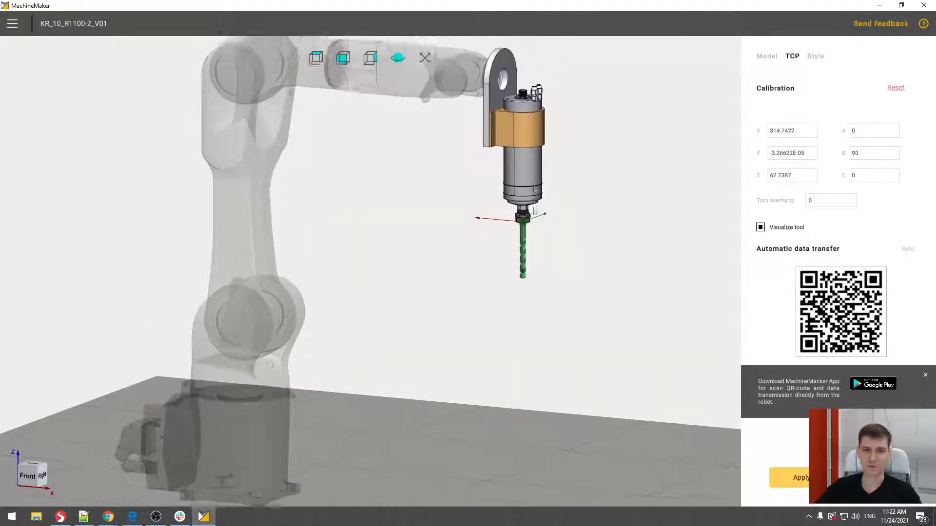
middle_drag(535, 190, 537, 268)
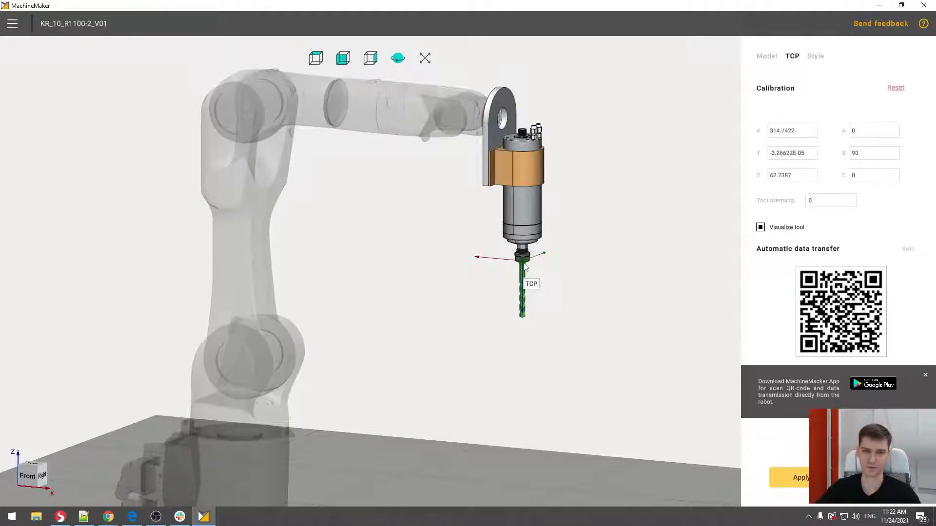
drag(525, 267, 516, 233)
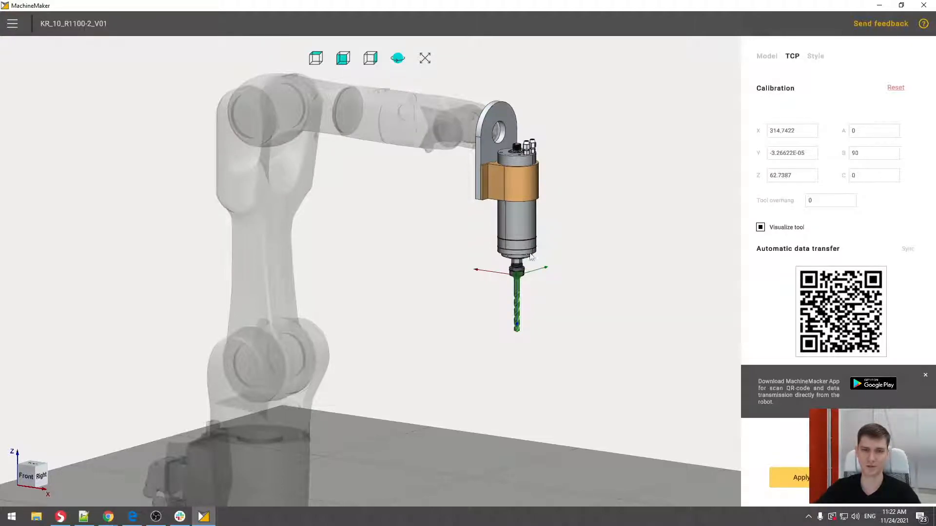
mouse_move(523, 281)
mouse_down()
mouse_move(532, 161)
mouse_move(526, 283)
mouse_up()
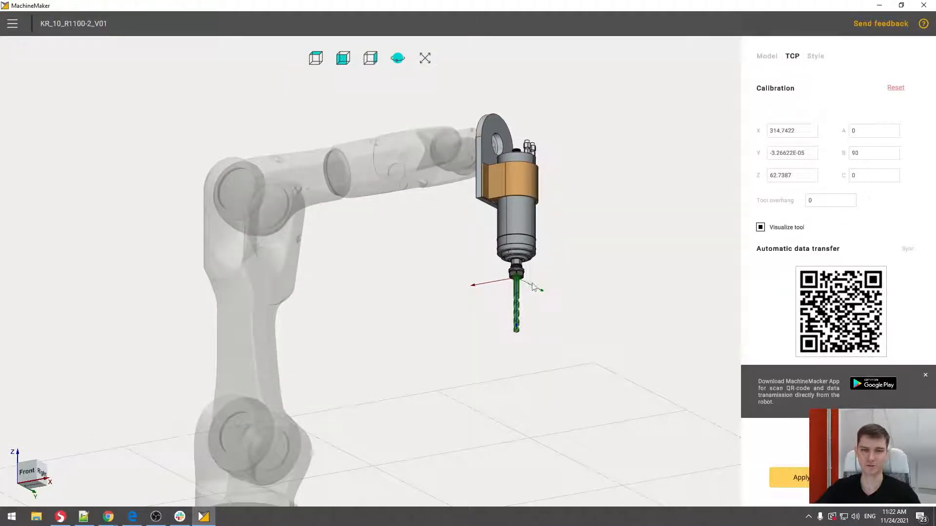
scroll(517, 284, up, 5)
scroll(518, 284, down, 8)
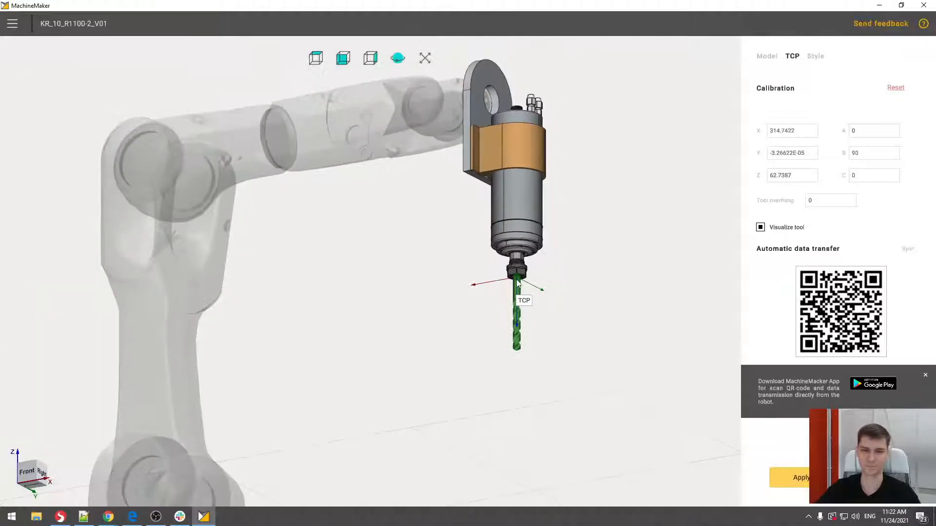
middle_drag(504, 330, 512, 305)
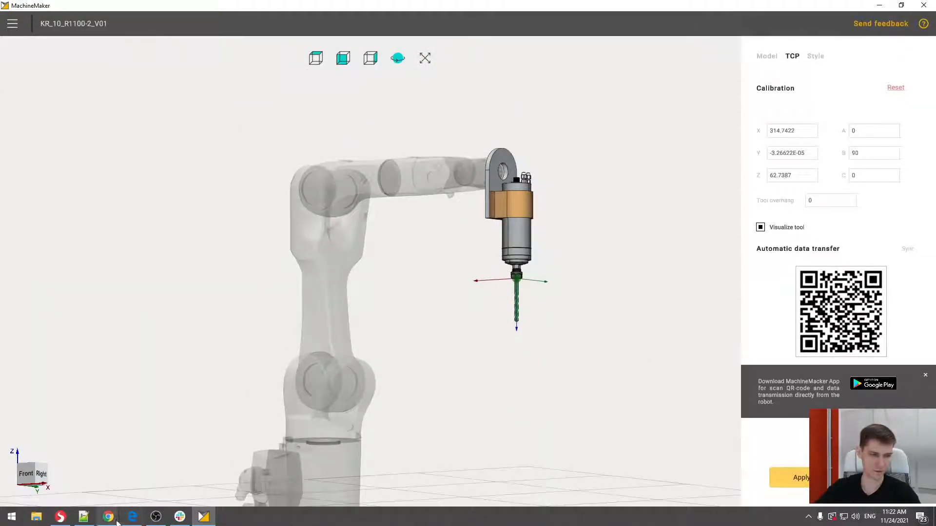
- Switch to the presentation in Chrome and show the TCP calibration slide
mouse_move(107, 520)
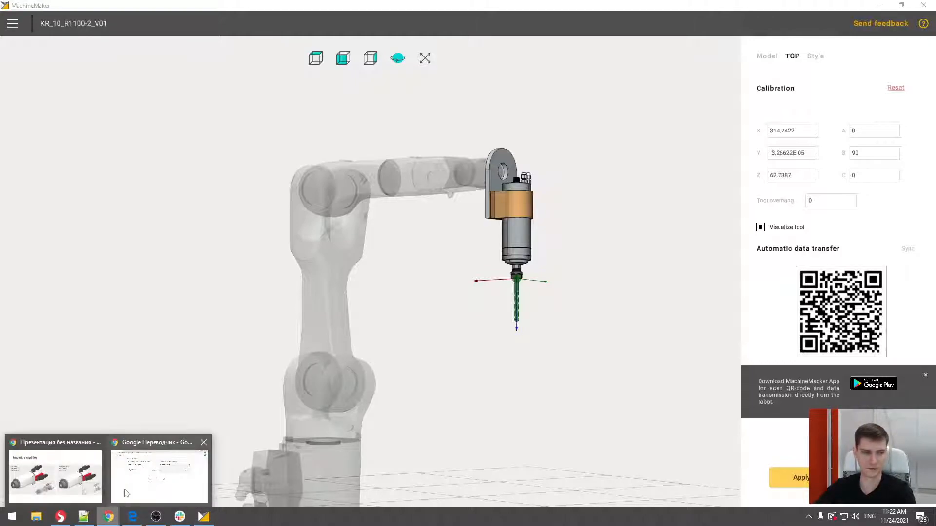
click(77, 480)
click(494, 360)
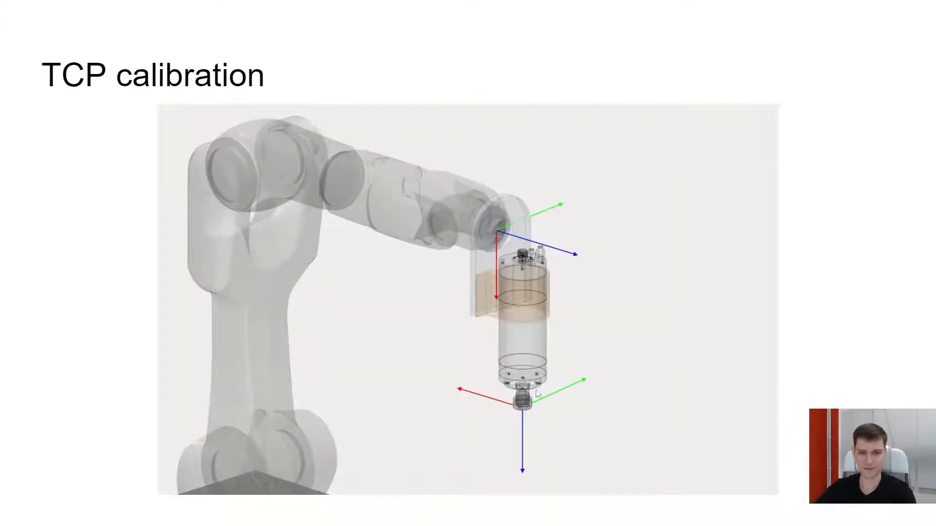
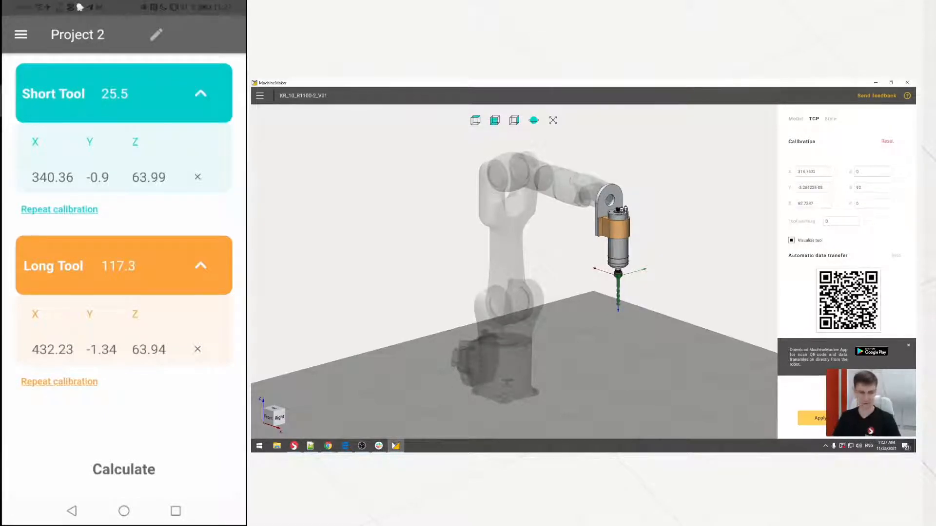
- In the Robot Calibration phone app, calculate the TCP from both tool calibrations and transfer it to MachineMaker by scanning its QR code
click(123, 470)
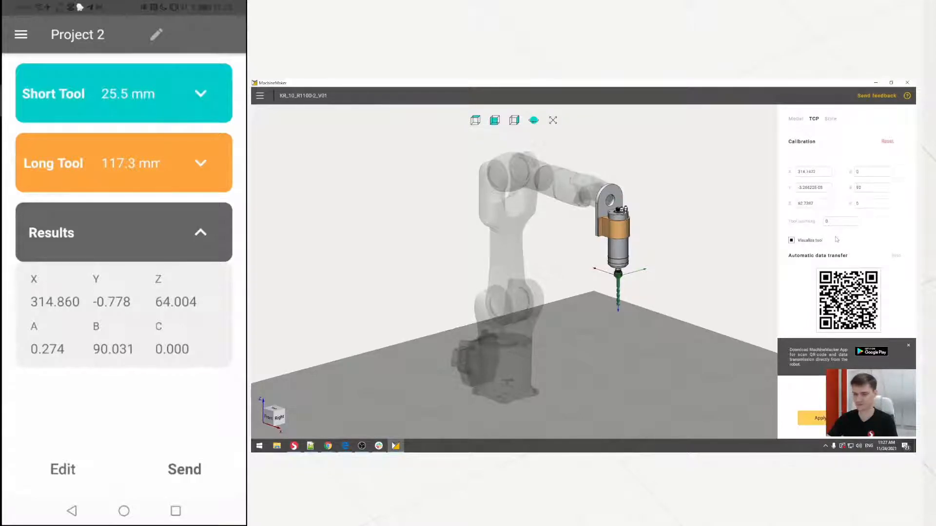
click(184, 469)
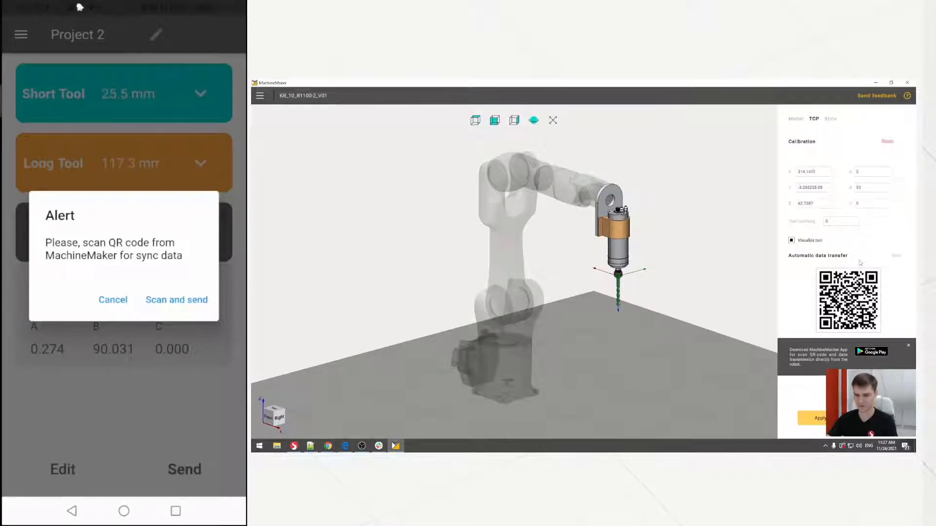
click(176, 300)
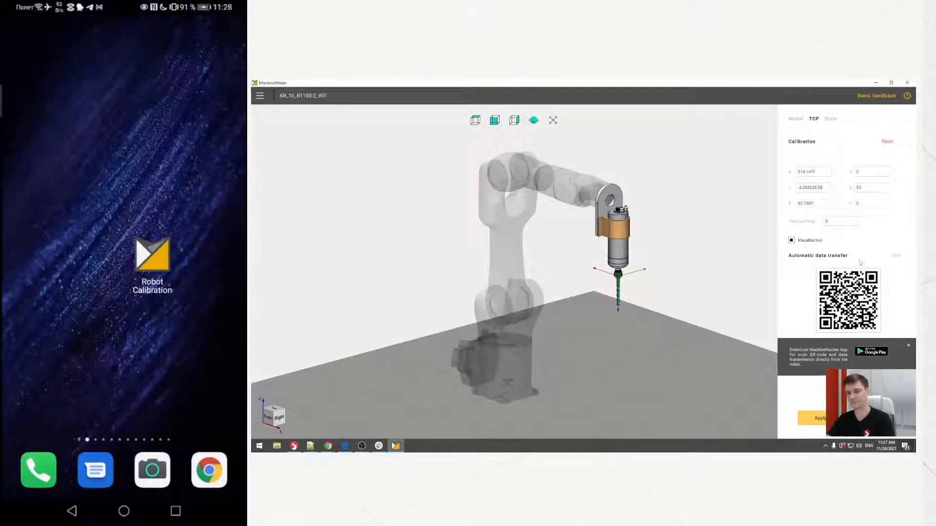
click(152, 255)
click(184, 469)
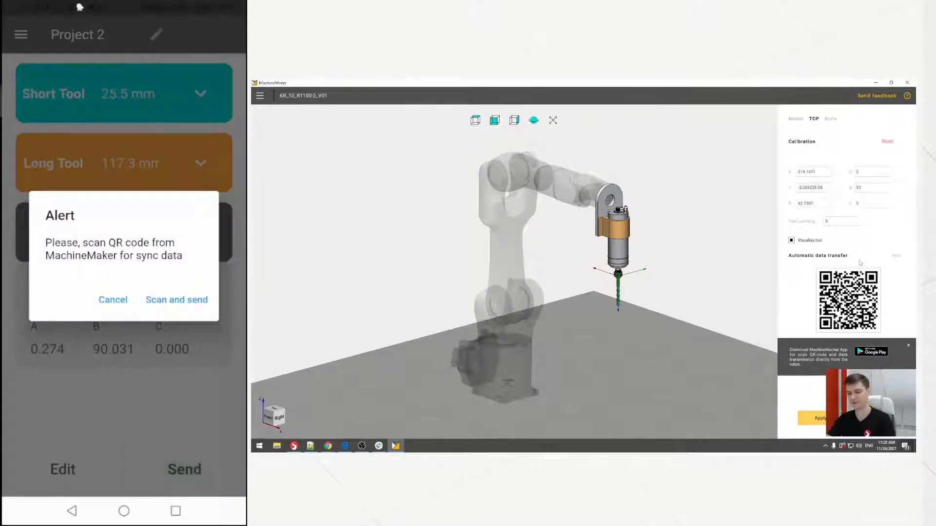
click(177, 299)
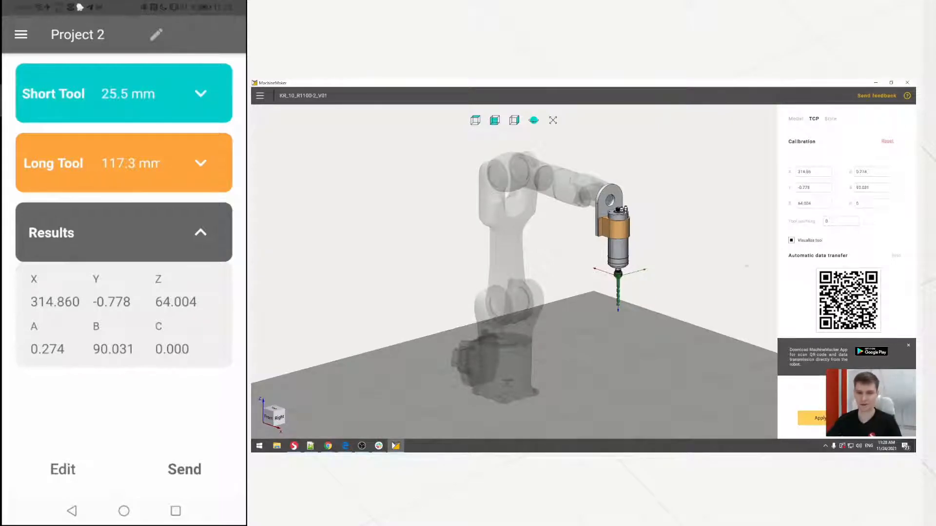
- Examine how the visualized drill is centred in the spindle nut's opening with the transferred TCP values
middle_drag(621, 280, 616, 199)
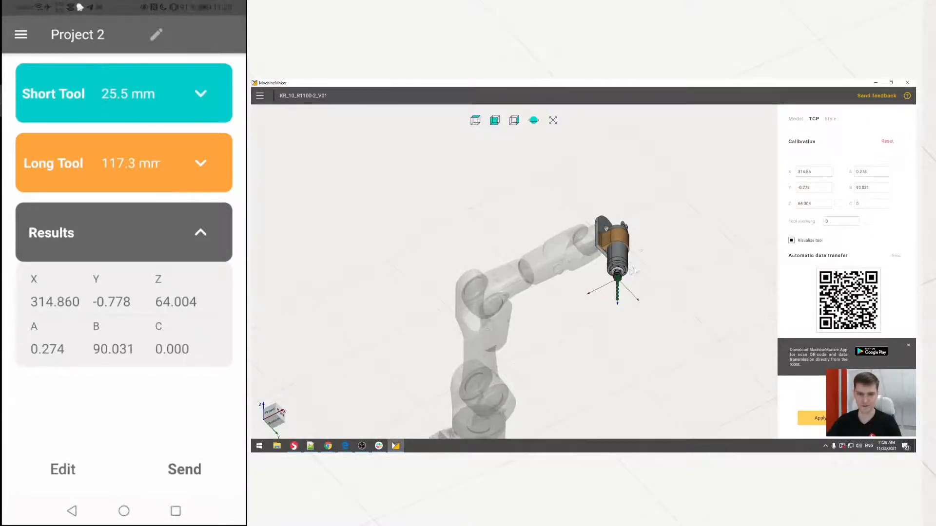
scroll(615, 283, up, 10)
scroll(615, 283, up, 4)
middle_drag(616, 288, 622, 225)
middle_drag(515, 316, 545, 247)
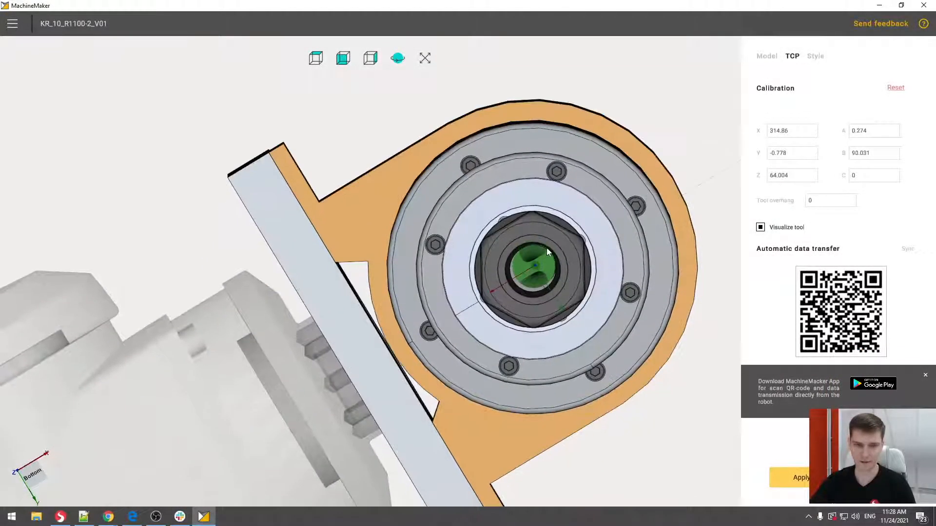
scroll(546, 249, up, 3)
scroll(542, 263, up, 4)
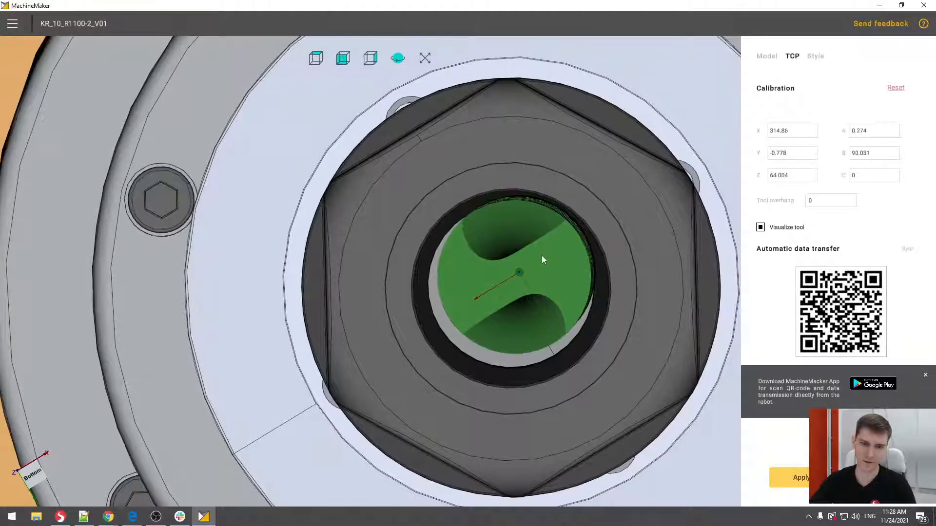
scroll(542, 255, down, 1)
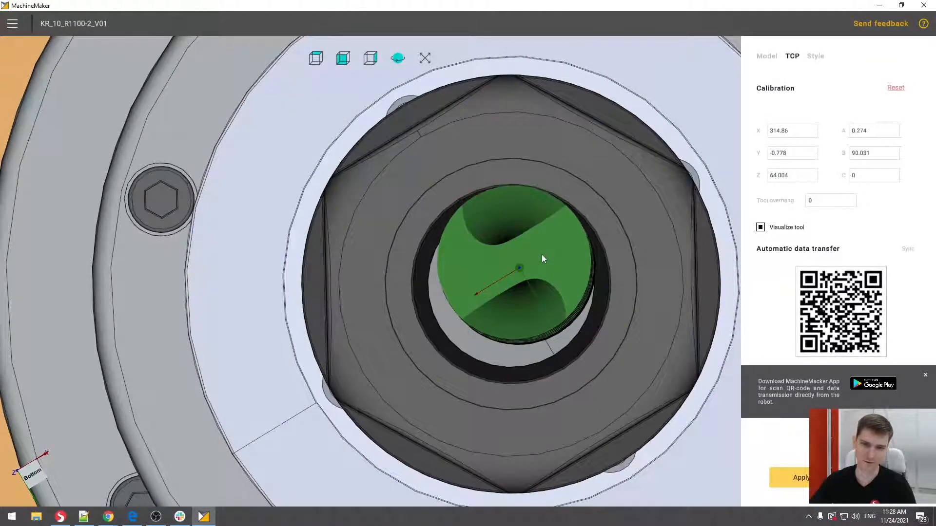
scroll(542, 254, down, 2)
middle_drag(549, 254, 484, 413)
scroll(539, 241, down, 5)
middle_drag(553, 218, 539, 273)
scroll(553, 204, down, 4)
scroll(554, 203, down, 3)
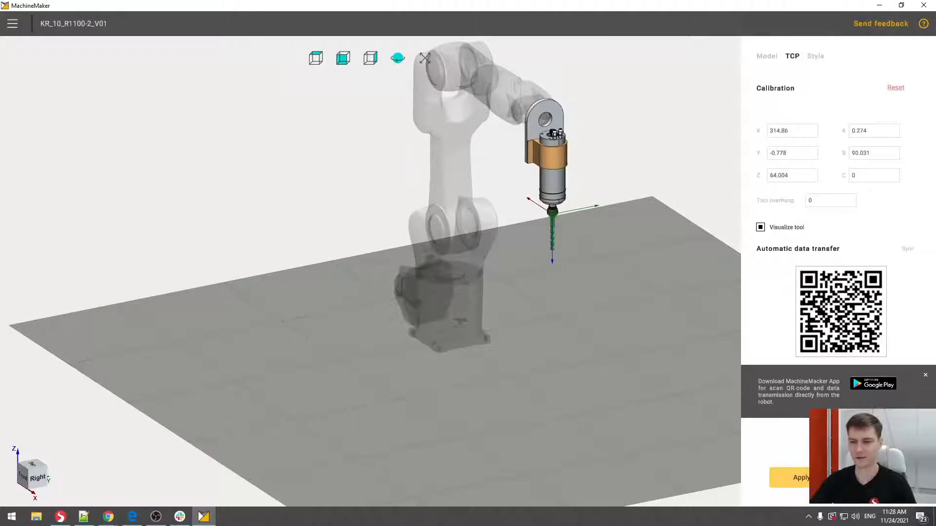
- Apply the calibrated TCP to the end effector and return to the full robot cell
click(789, 478)
middle_drag(448, 217, 534, 215)
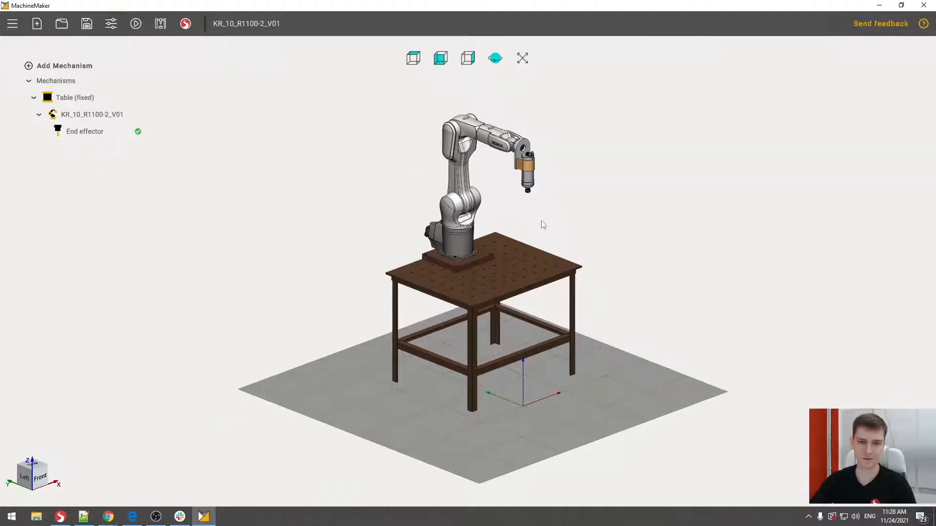
- Reset the fixed table's transformation so its base connector sits at the world origin without rotation
click(483, 292)
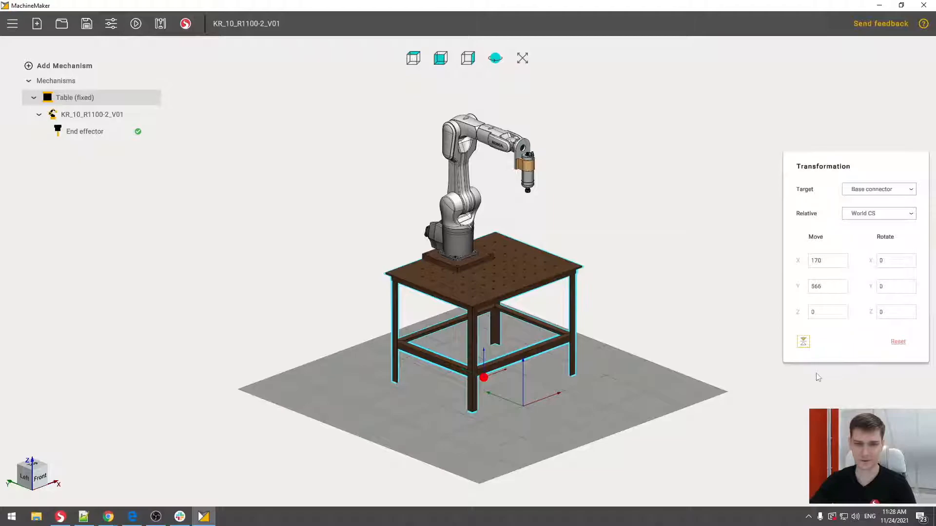
click(608, 311)
click(548, 274)
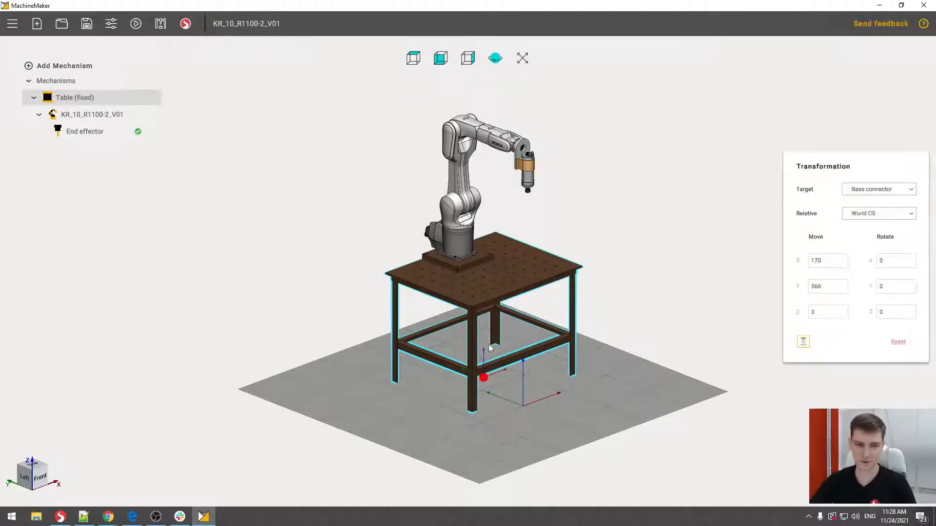
click(898, 342)
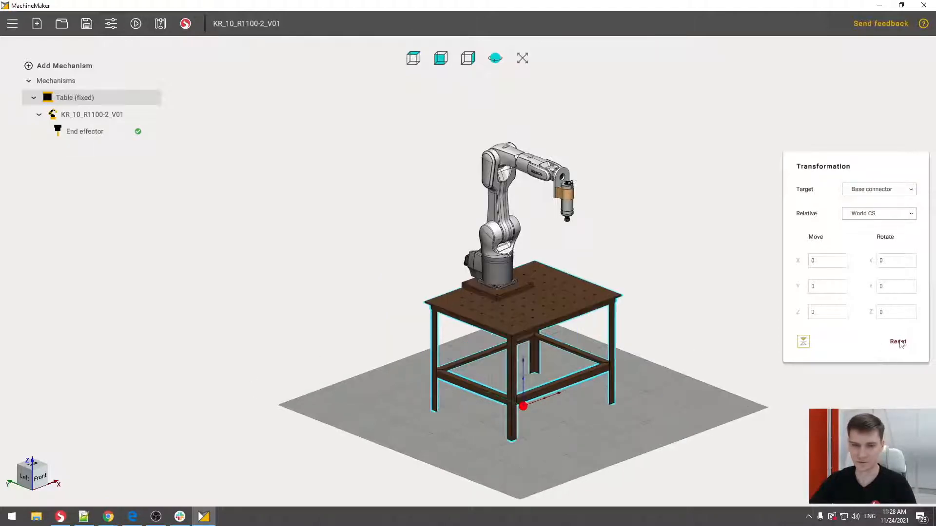
click(627, 273)
middle_drag(627, 273, 588, 238)
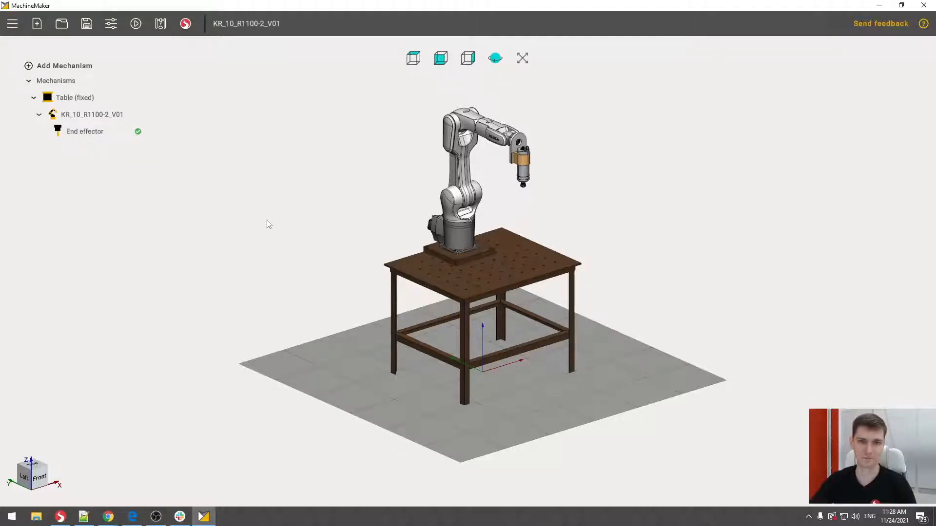
- Export the robot cell to SprutCAM, using the Desktop folder webinar as the scheme destination
click(185, 23)
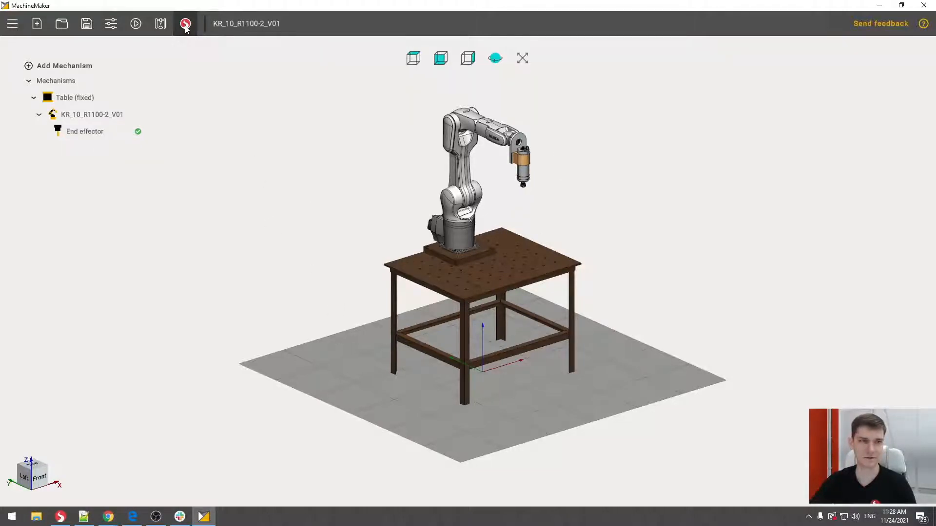
click(250, 74)
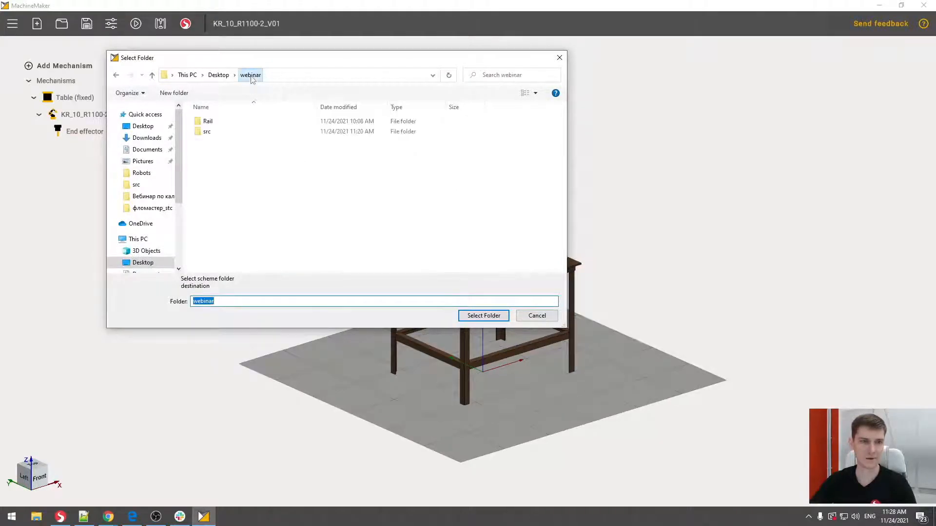
click(476, 317)
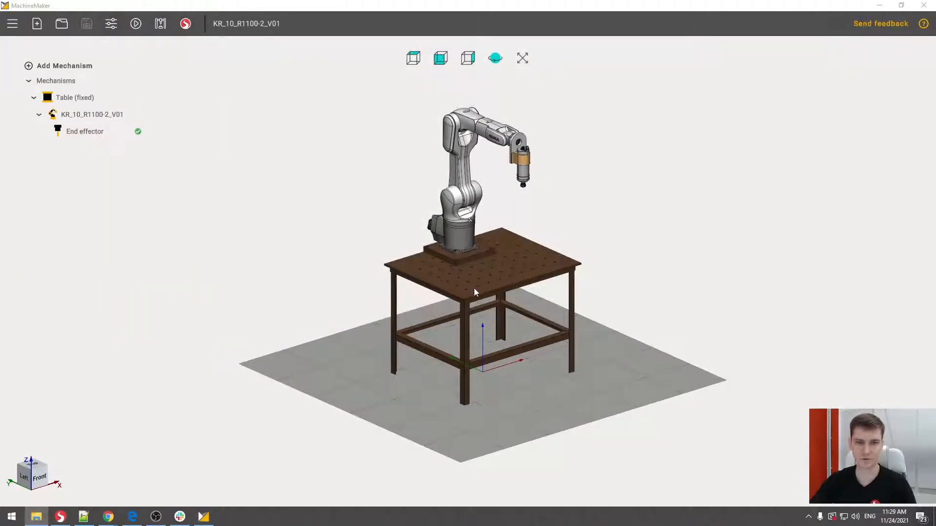
- Switch to SprutCAM and examine the exported KR_10_R1100-2_V01 cell with its table and end effector
click(60, 517)
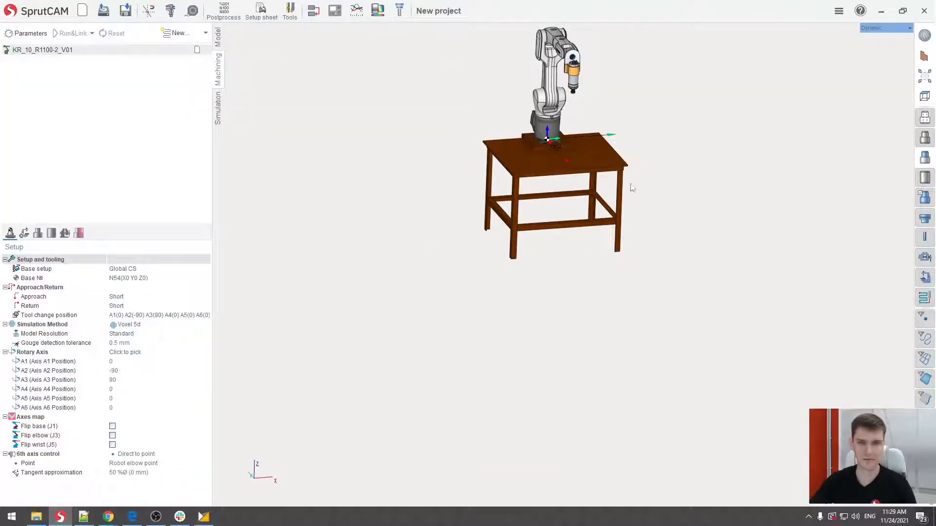
middle_drag(627, 125, 607, 226)
right_drag(603, 228, 583, 217)
scroll(580, 216, up, 3)
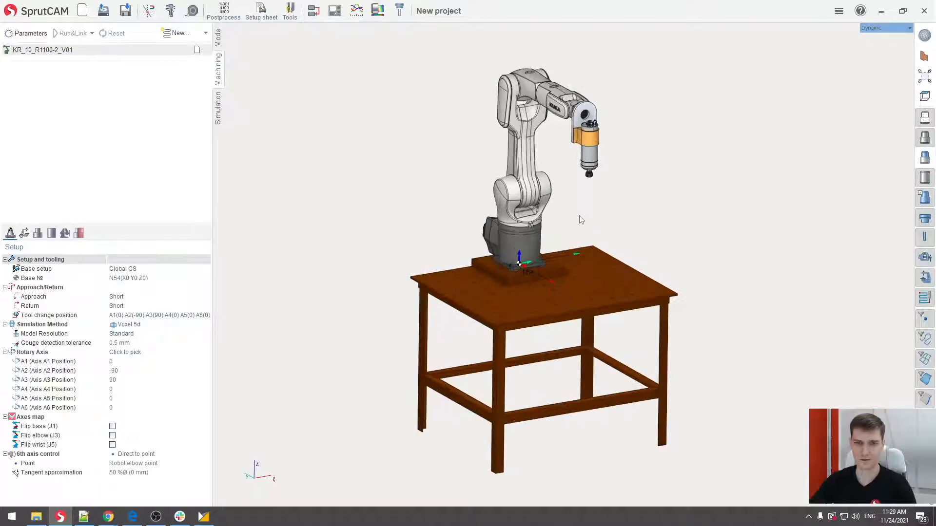
scroll(580, 221, down, 1)
middle_drag(577, 229, 560, 226)
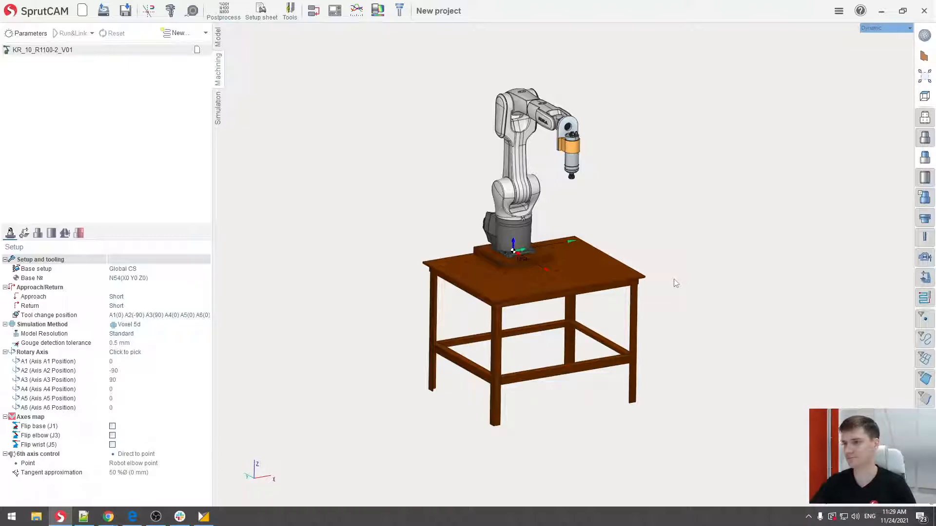
middle_drag(621, 244, 625, 235)
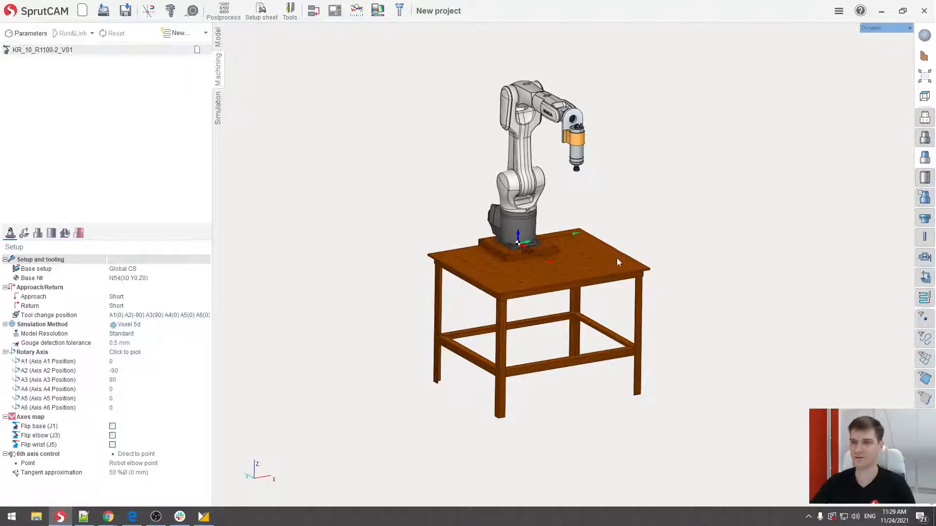
middle_drag(592, 229, 595, 250)
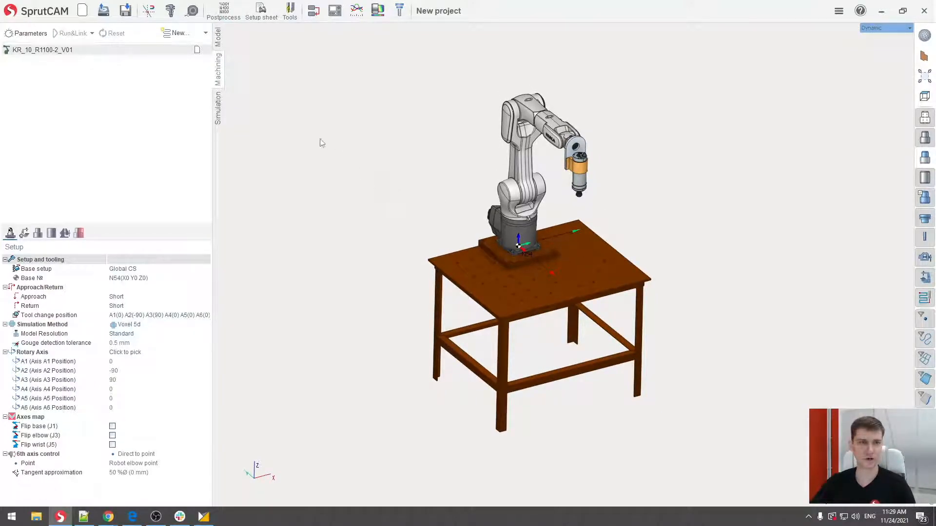
- Create a new design for the part and start a sketch on the XY plane
click(218, 37)
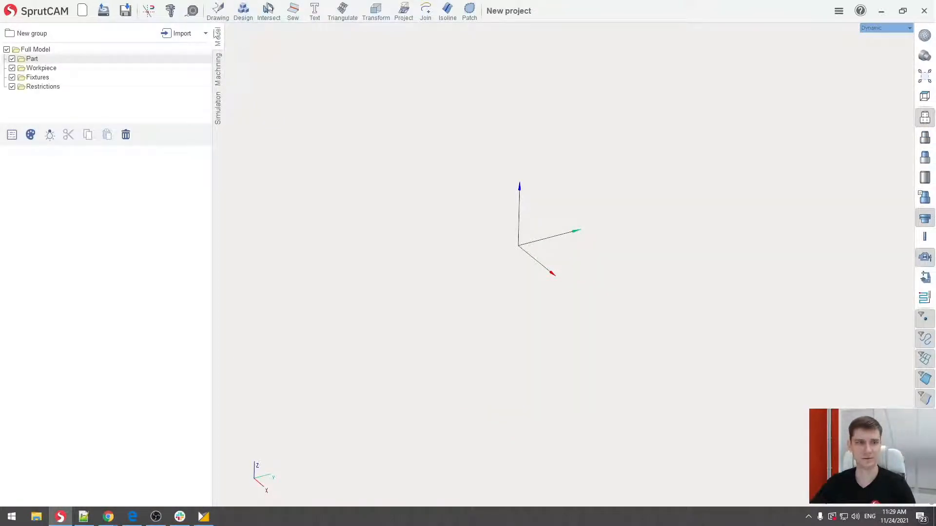
click(248, 15)
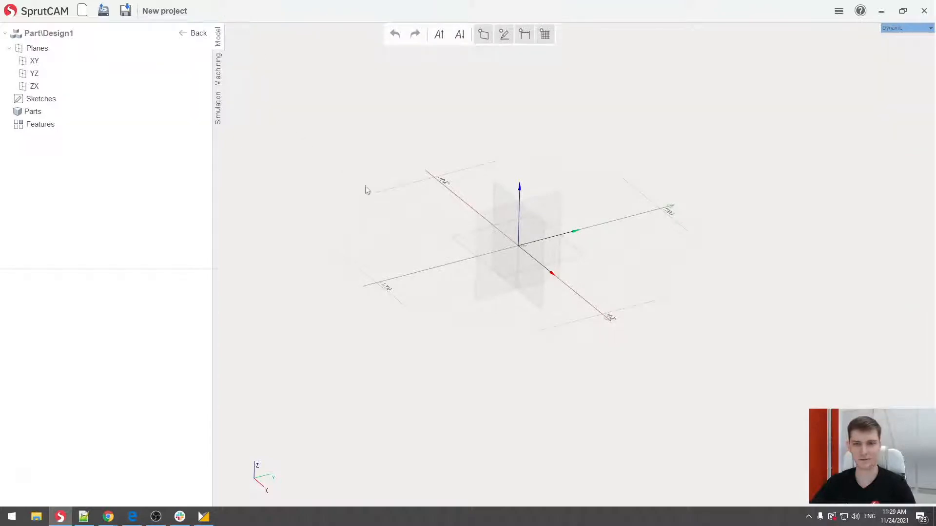
click(573, 252)
click(581, 277)
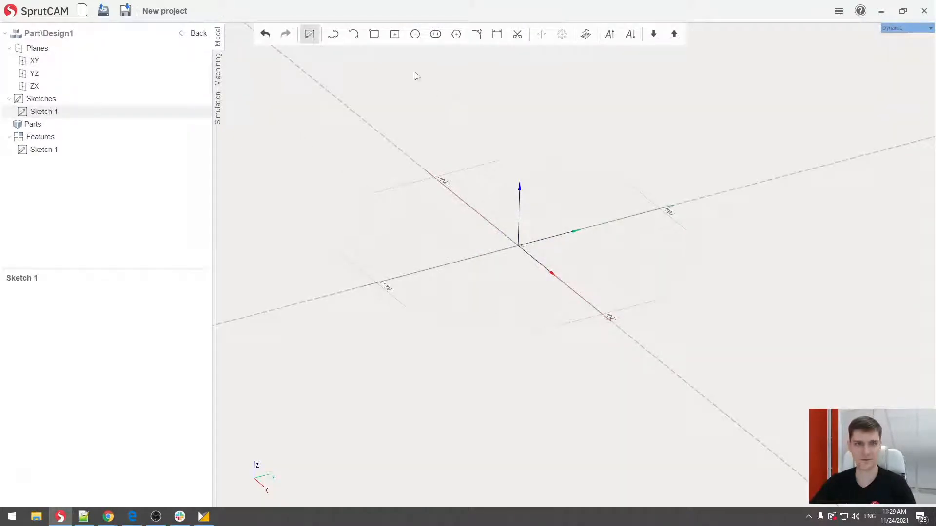
- Sketch a corner rectangle from the origin, about 451 mm along negative X and 683 mm along positive Y
click(373, 35)
click(518, 246)
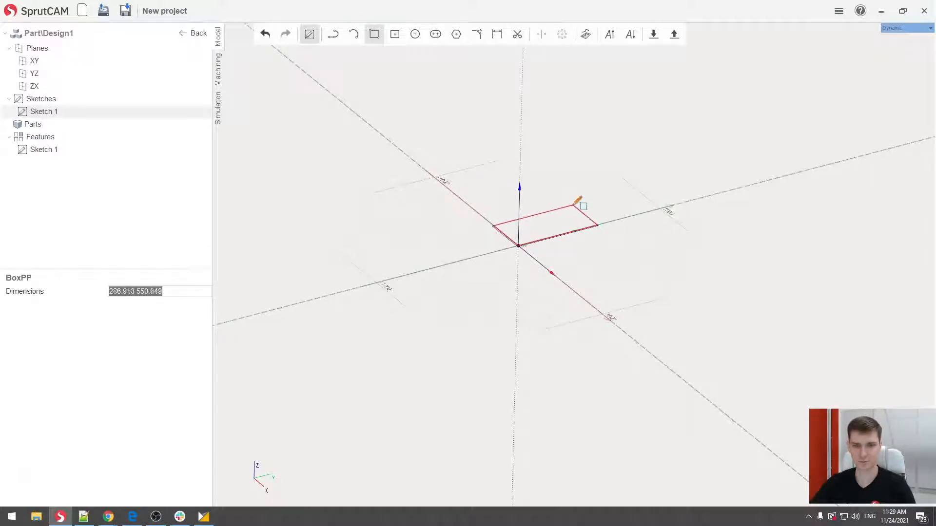
click(579, 192)
key(Escape)
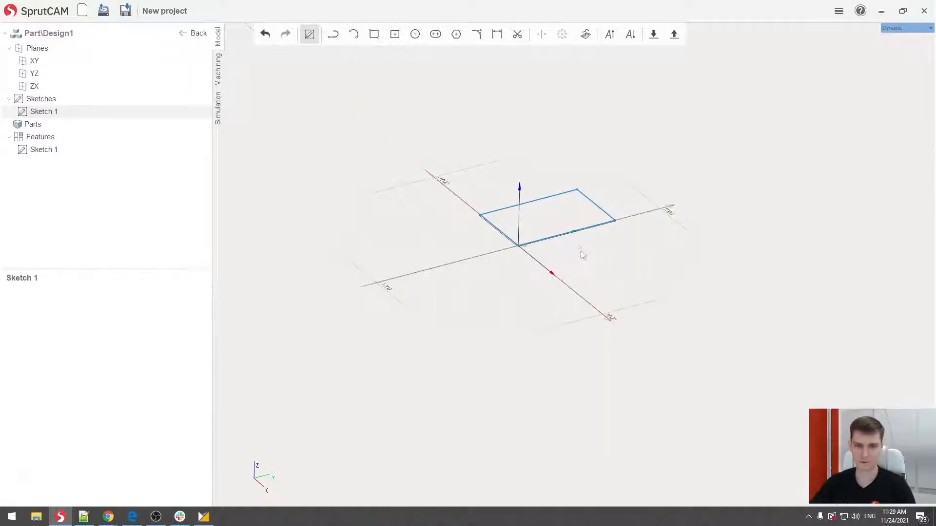
- Set the rectangle's side along Y to 297 mm and its side along X to 210 mm
scroll(573, 239, up, 3)
scroll(573, 236, up, 5)
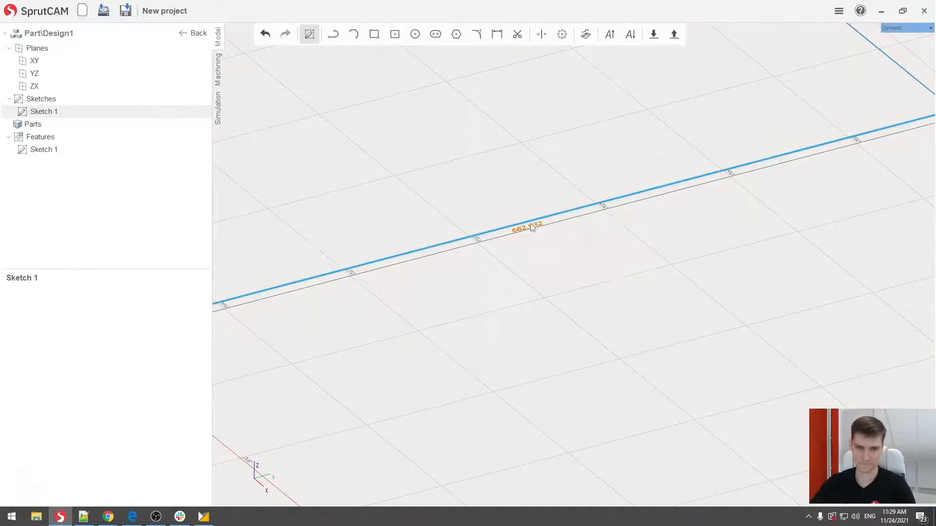
click(534, 229)
text(297)
key(Return)
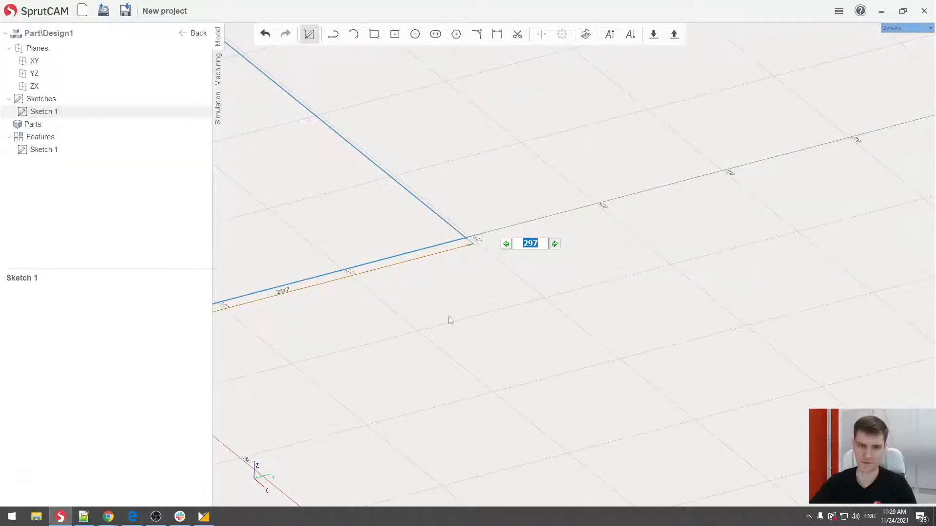
scroll(476, 242, down, 3)
scroll(337, 224, up, 6)
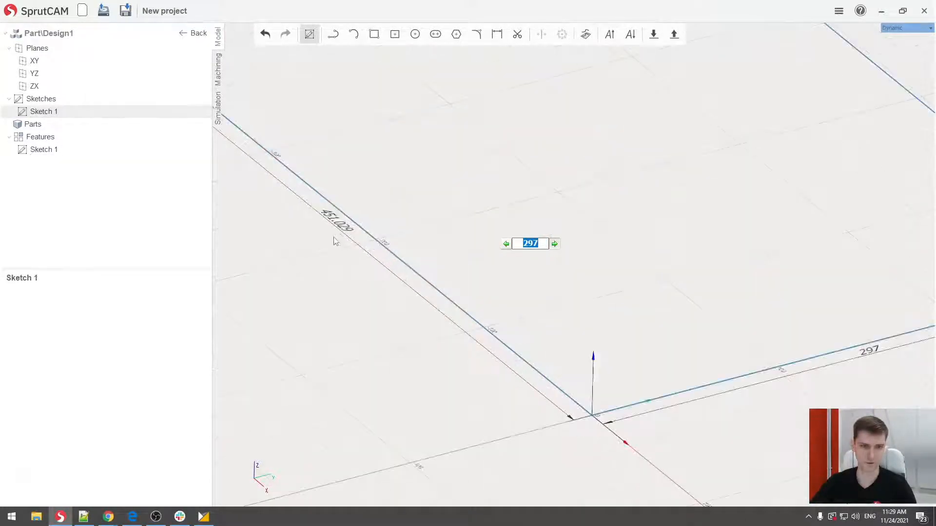
click(339, 225)
text(210)
key(Return)
scroll(608, 234, down, 5)
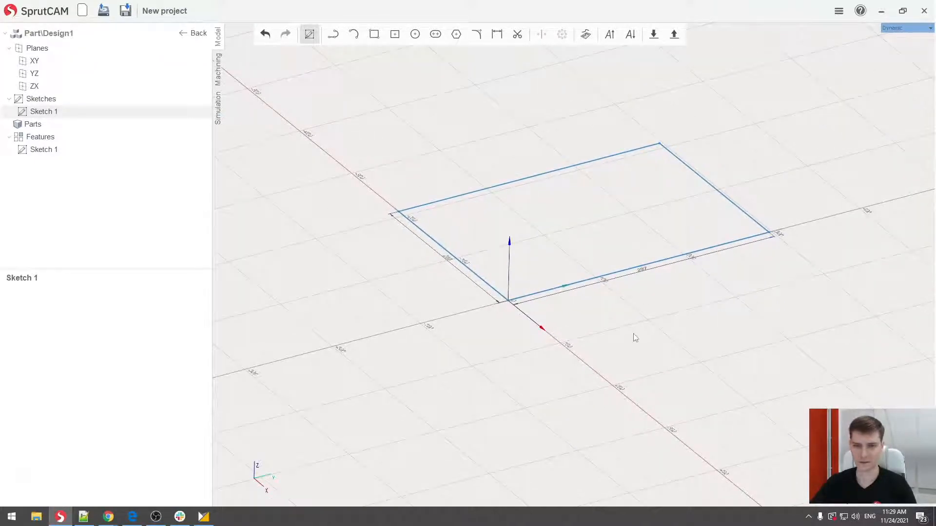
- Finish the sketch and extrude the rectangle to Z -1 mm as a thin sheet part
click(90, 126)
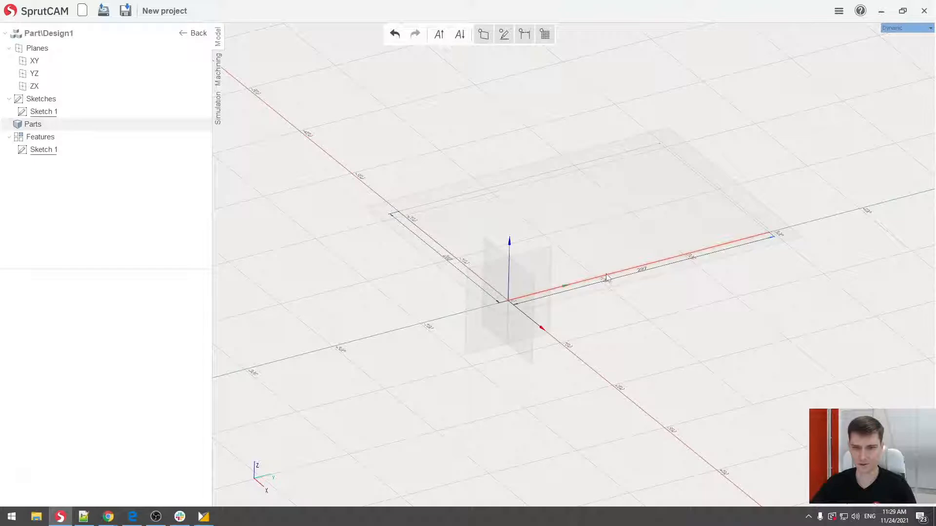
click(604, 253)
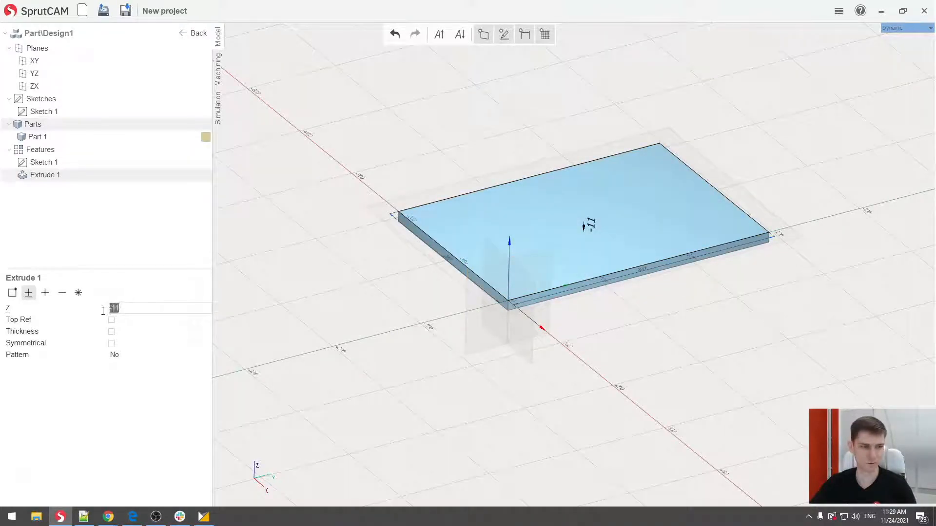
text(-1)
key(Return)
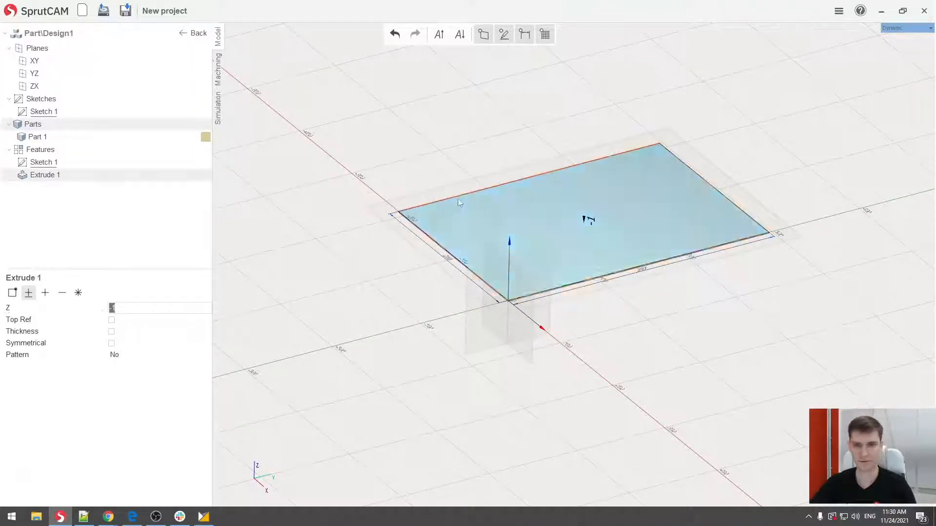
- Accept the extrusion and leave the part design to return to the full model
click(469, 176)
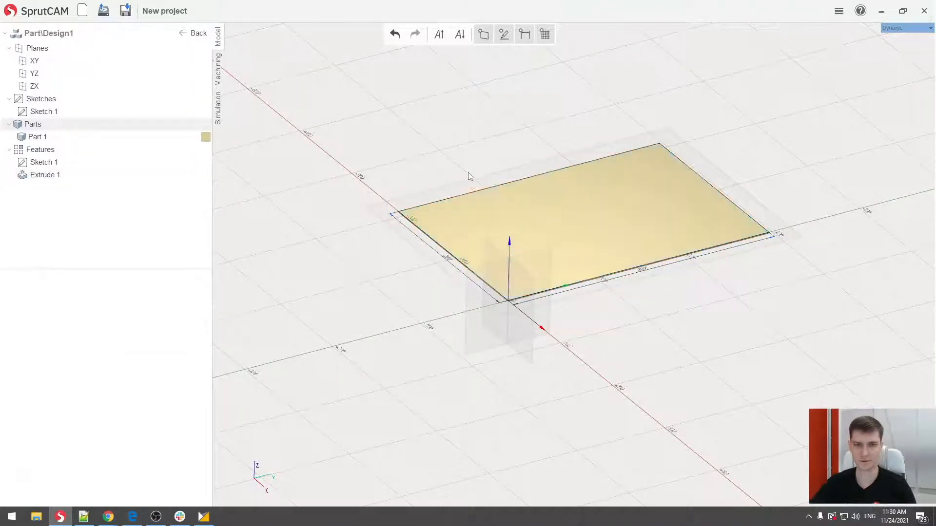
click(197, 34)
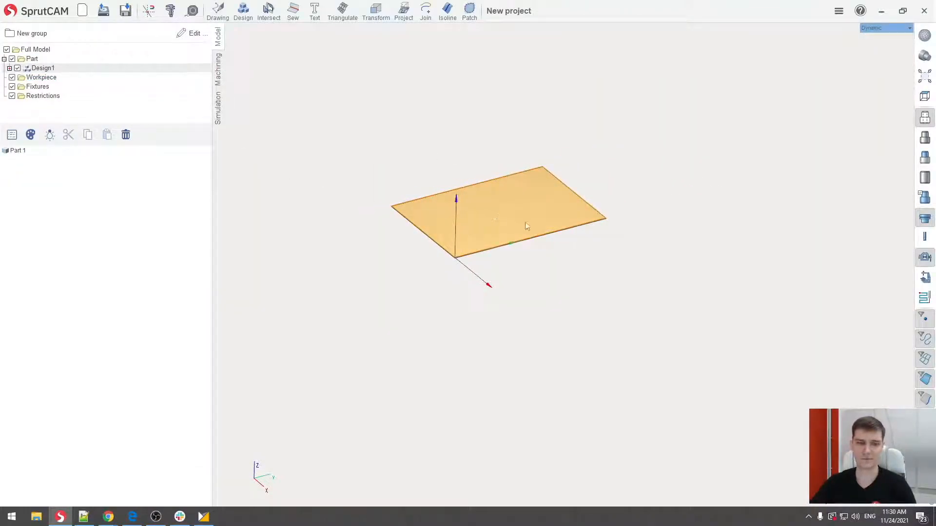
scroll(518, 234, up, 3)
middle_drag(518, 242, 583, 219)
scroll(555, 249, up, 2)
scroll(554, 250, down, 2)
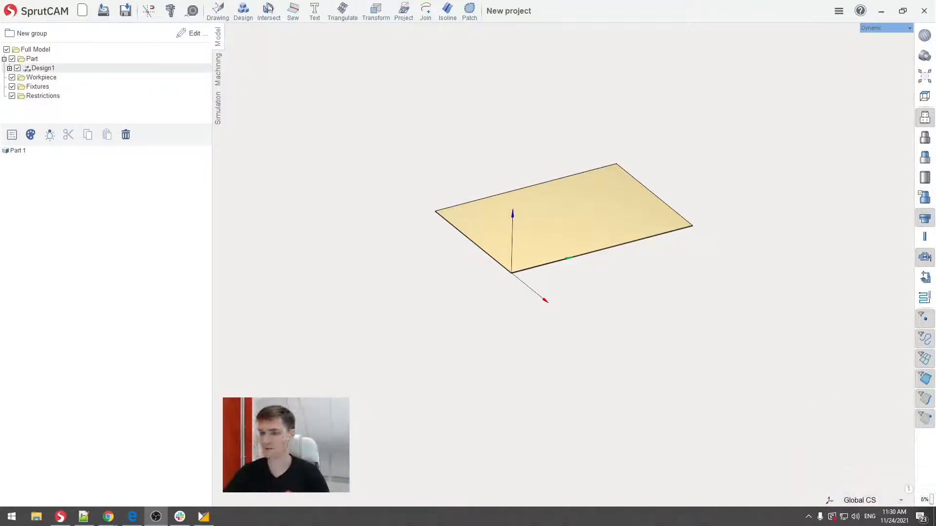
- Create a new coordinate system by starting point and axes at the sheet's origin corner, with X along the 297 mm edge and Y along the 210 mm edge
click(829, 500)
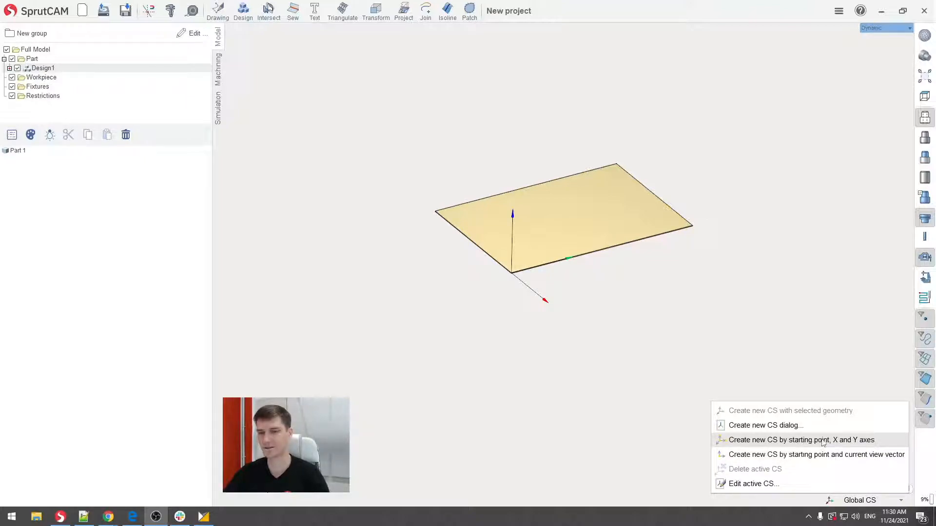
click(856, 440)
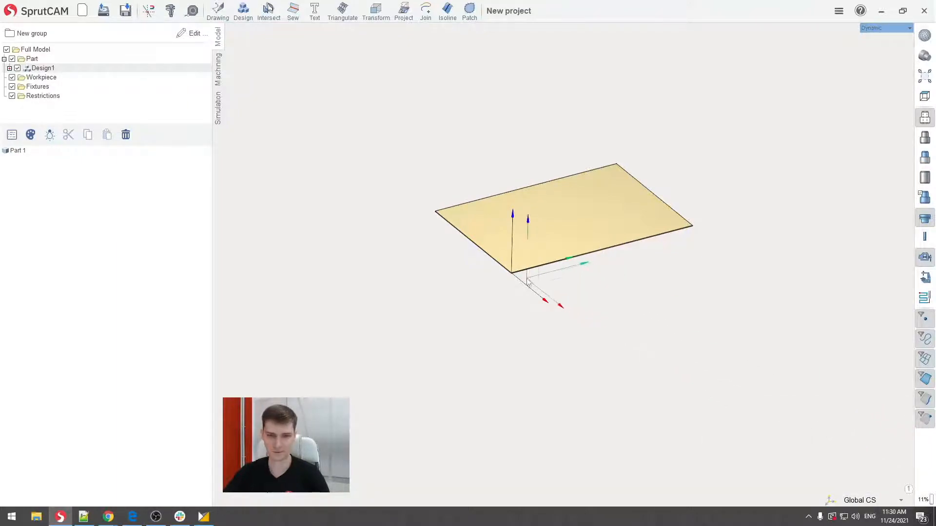
scroll(512, 274, up, 5)
click(510, 284)
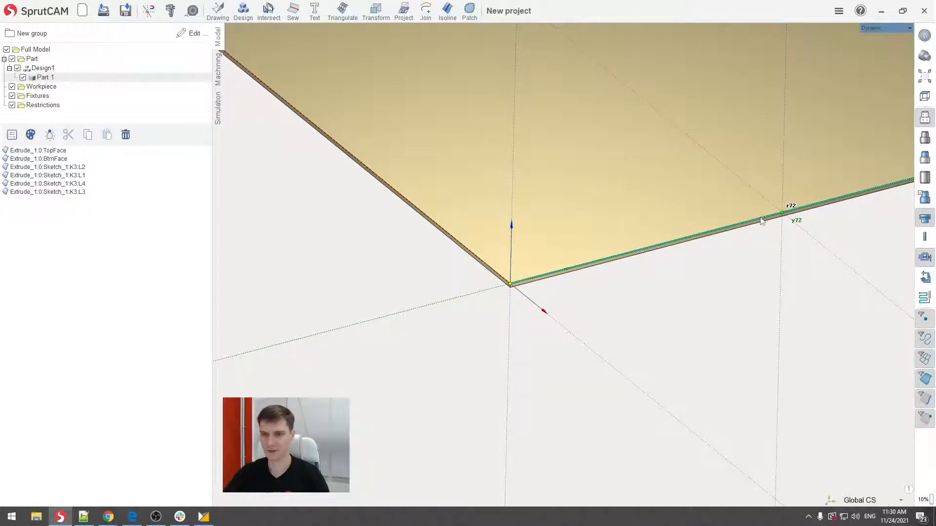
click(366, 168)
scroll(365, 168, down, 6)
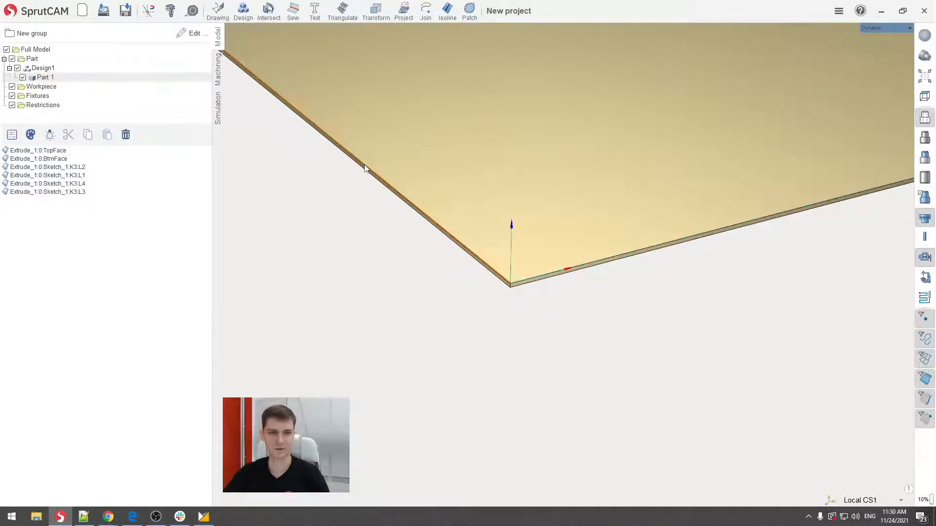
scroll(529, 203, up, 5)
middle_drag(556, 188, 571, 183)
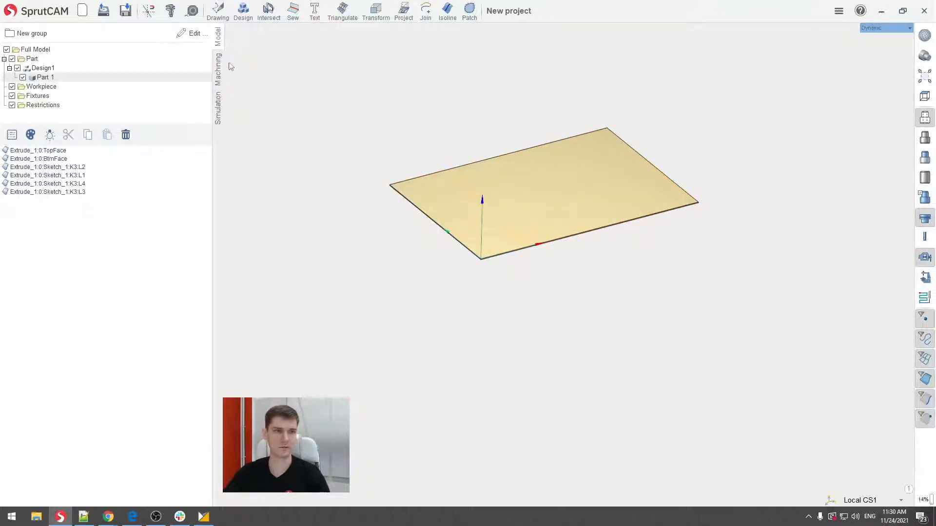
- Switch to the machining setup of the KR 10 R1100-2 cell to view the sheet part with the robot
click(218, 69)
scroll(528, 192, down, 2)
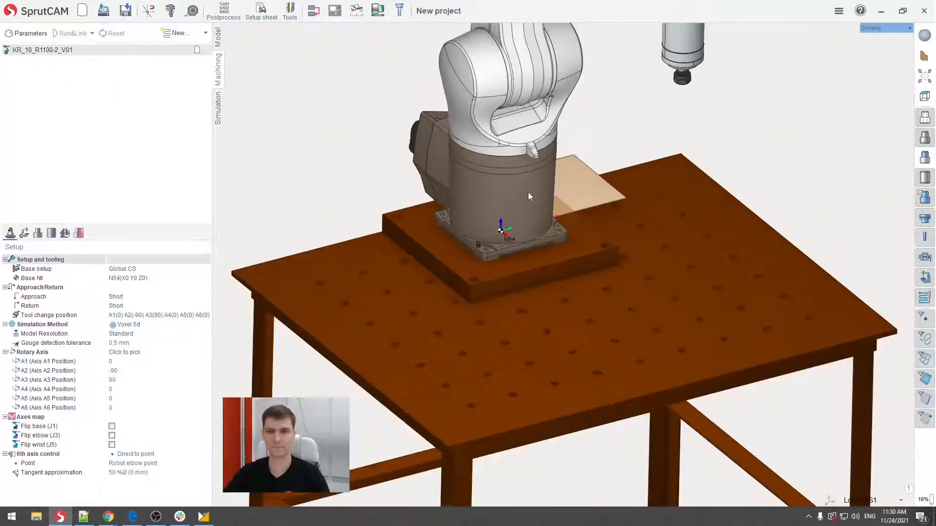
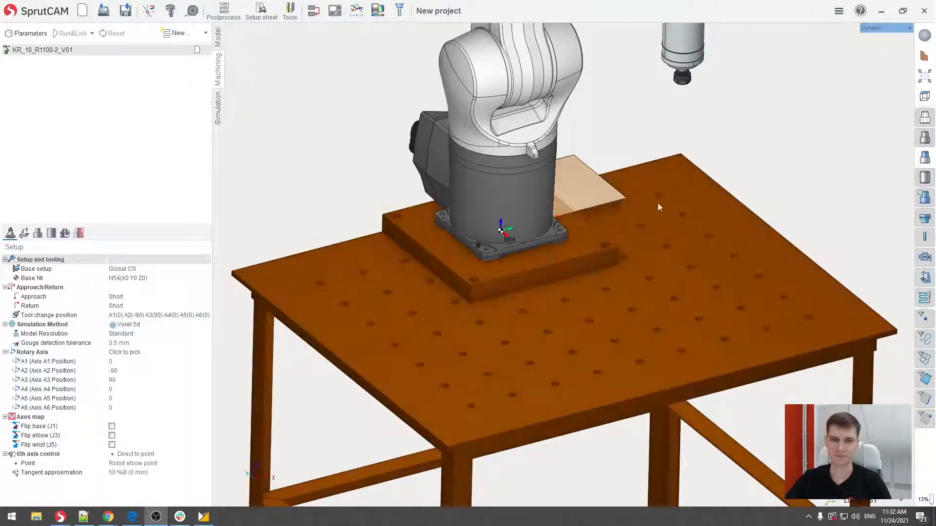
- Set the base setup's geometrical CS to Local CS1 and its machine CS to Workpiece holder CS
click(133, 271)
click(205, 269)
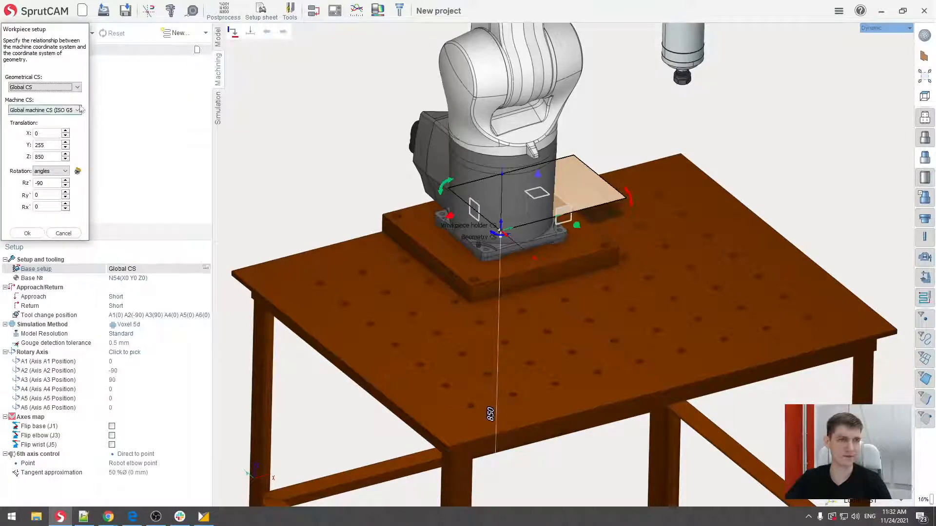
click(42, 87)
click(34, 128)
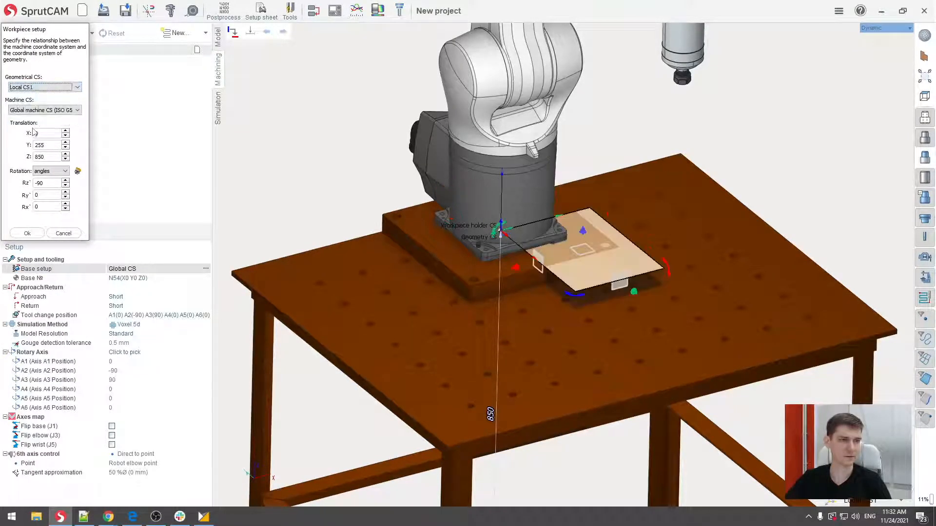
click(56, 110)
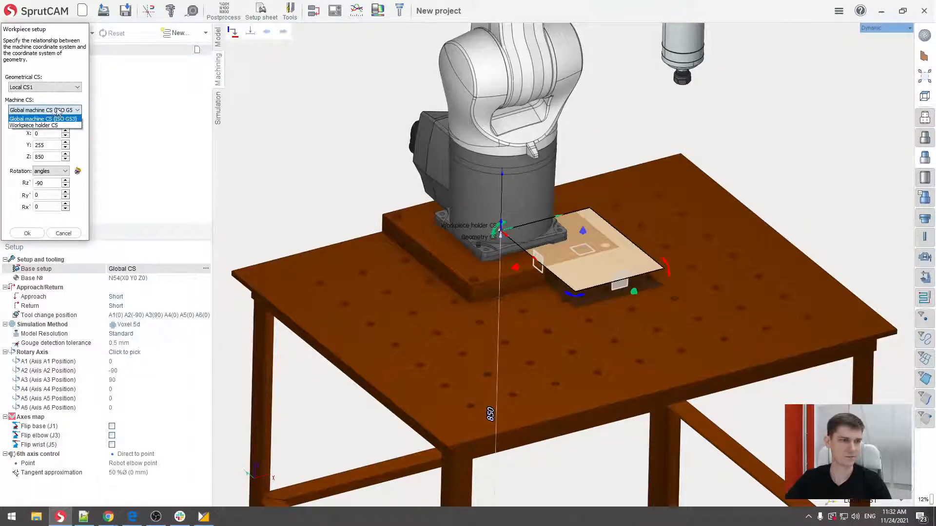
click(30, 126)
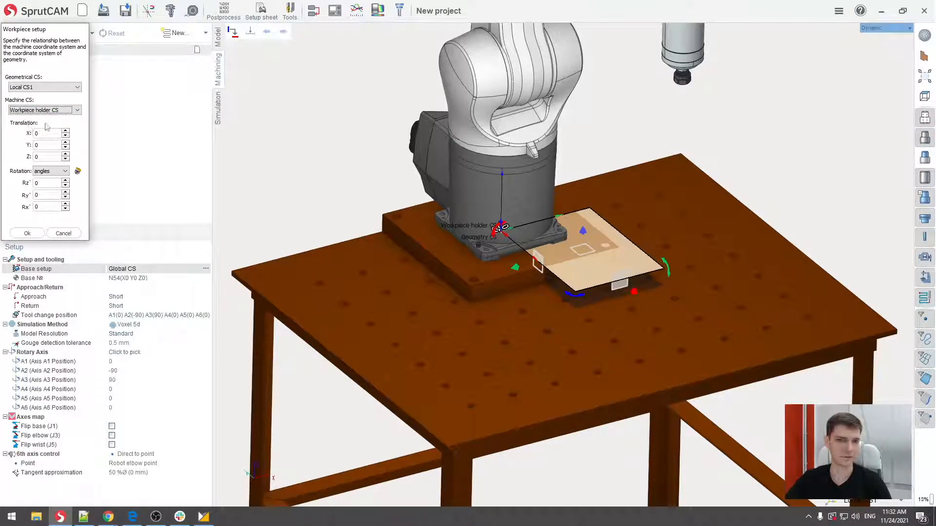
- Set the workpiece translation to X 628.19, Y -424.05 and Z -33.37 from the workpiece holder
double_click(44, 132)
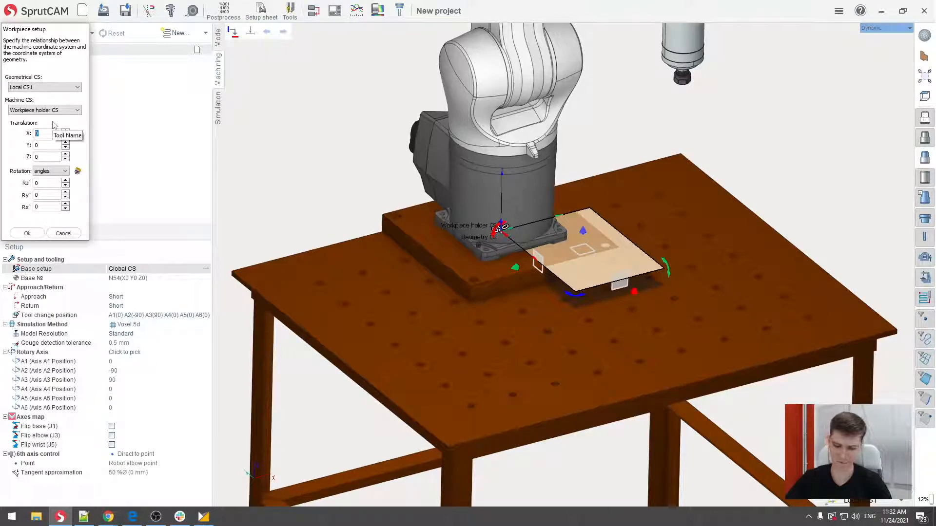
text(628.19)
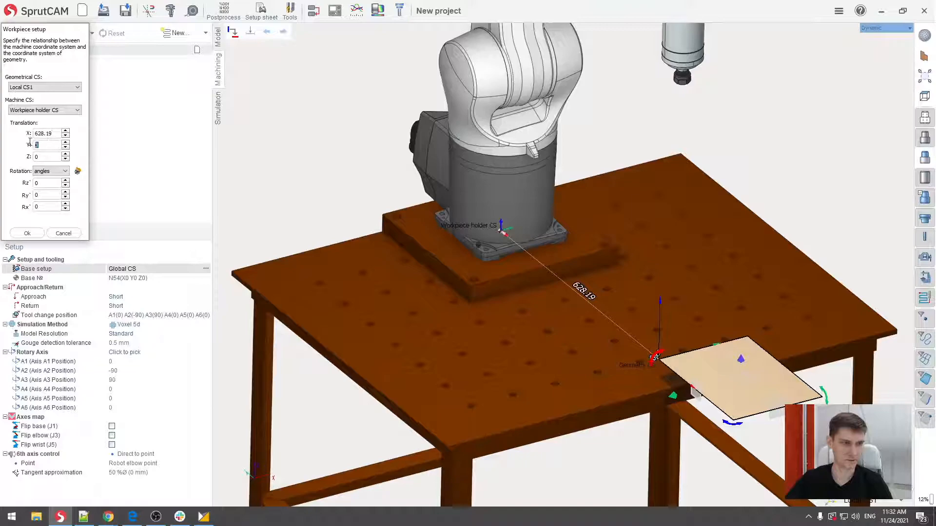
text(-424.05)
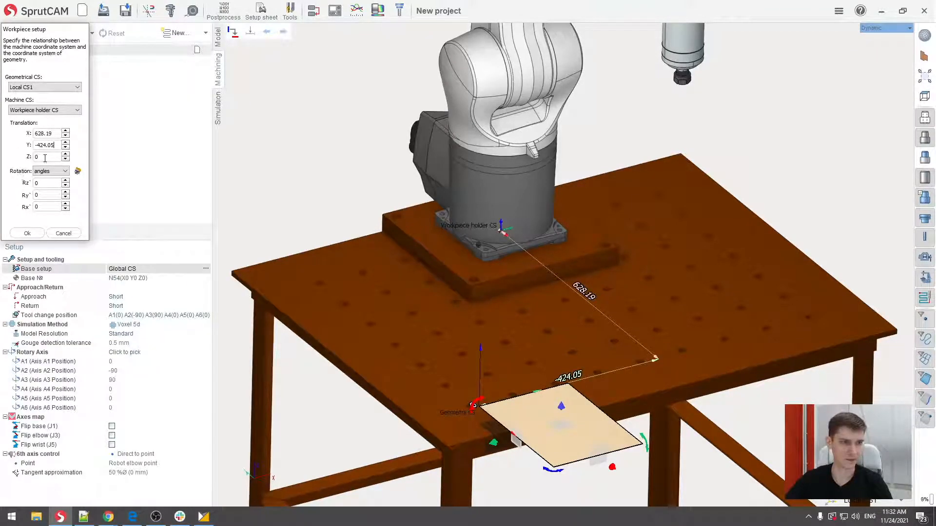
text(-33)
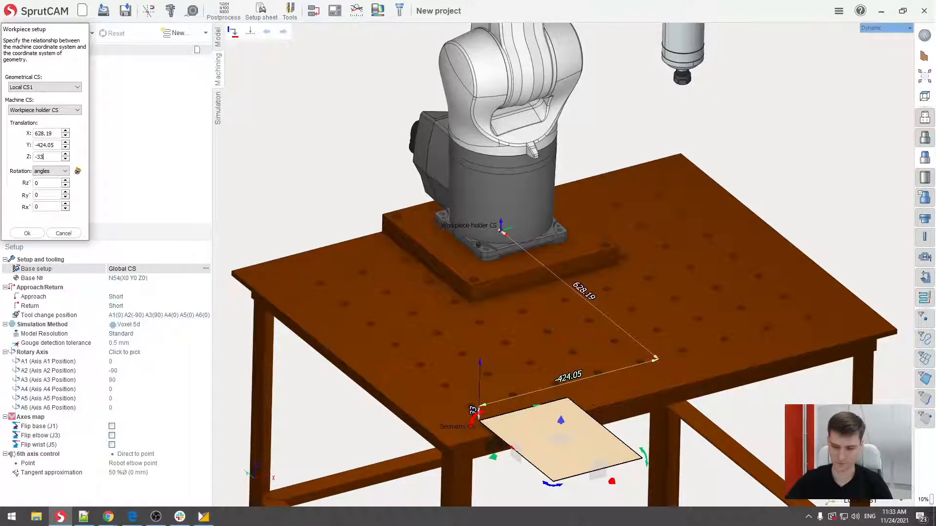
text(.37)
key(Tab)
key(Tab)
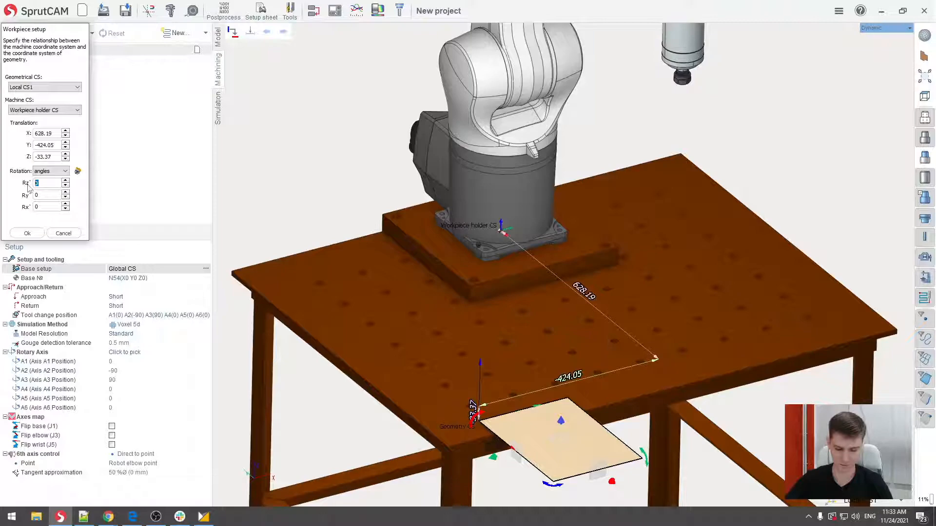
- Set the workpiece rotation angles to Rz 105.73, Ry 0.33 and Rx -0.5, and accept the workpiece setup
text(105.73)
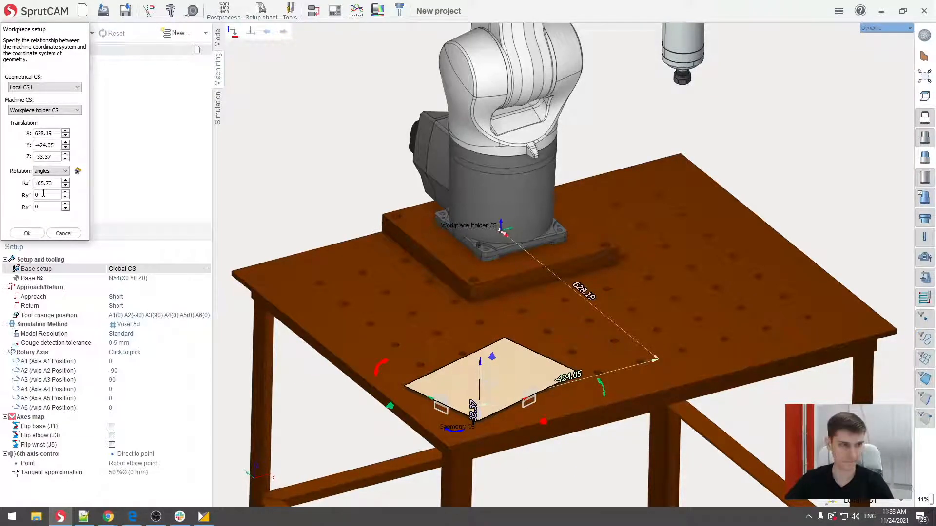
key(Tab)
text(0.33)
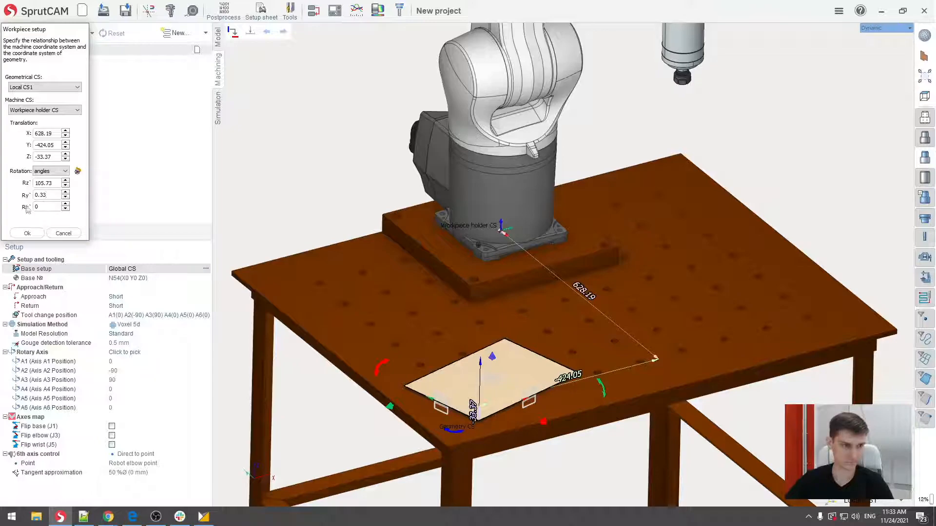
key(Tab)
text(-0.5)
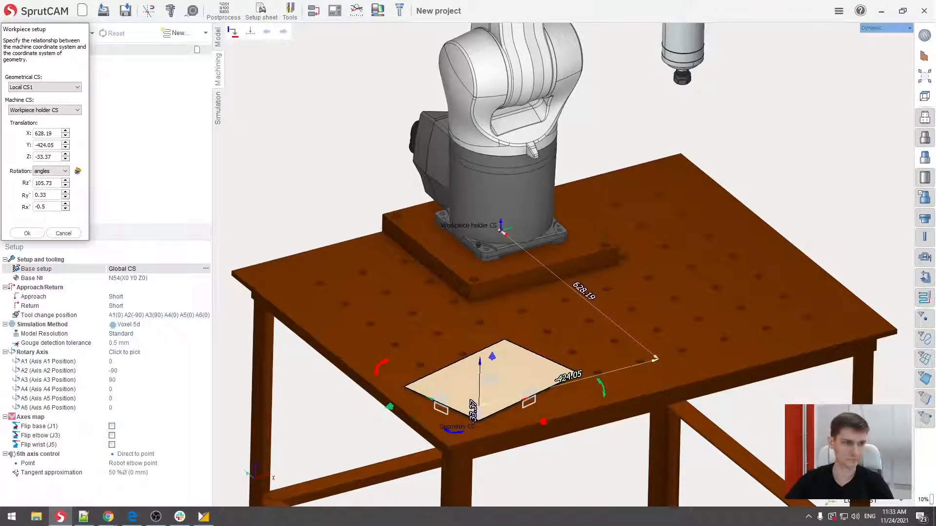
click(28, 233)
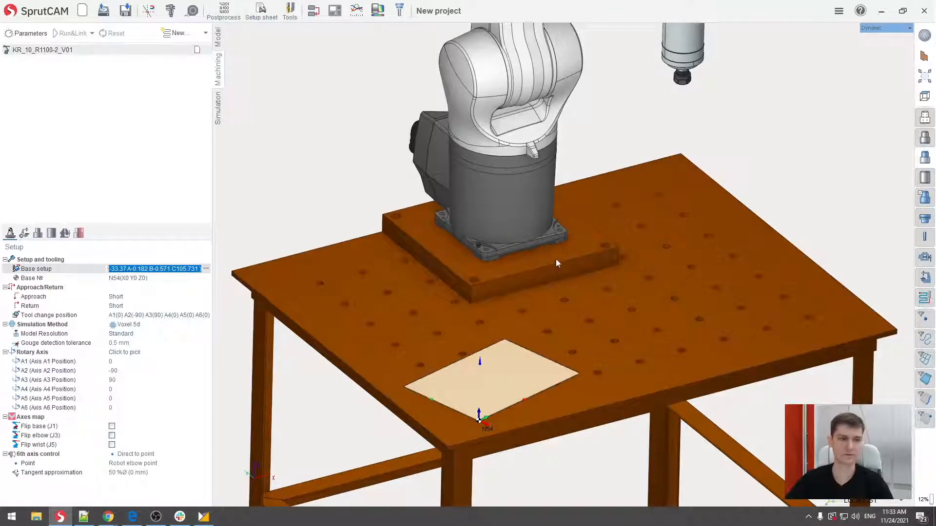
- Assign Local CS1 as the coordinate system for base number 54 and accept it
middle_drag(556, 259, 608, 171)
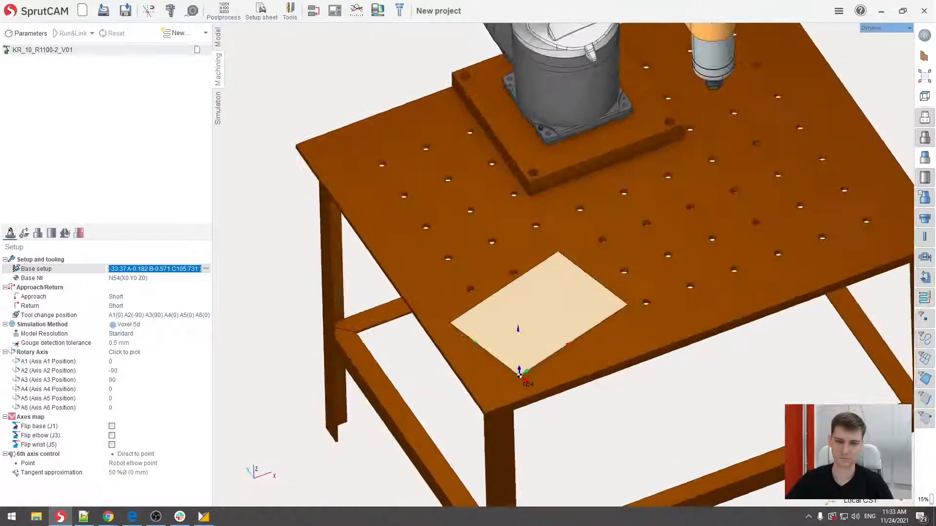
middle_drag(576, 226, 562, 186)
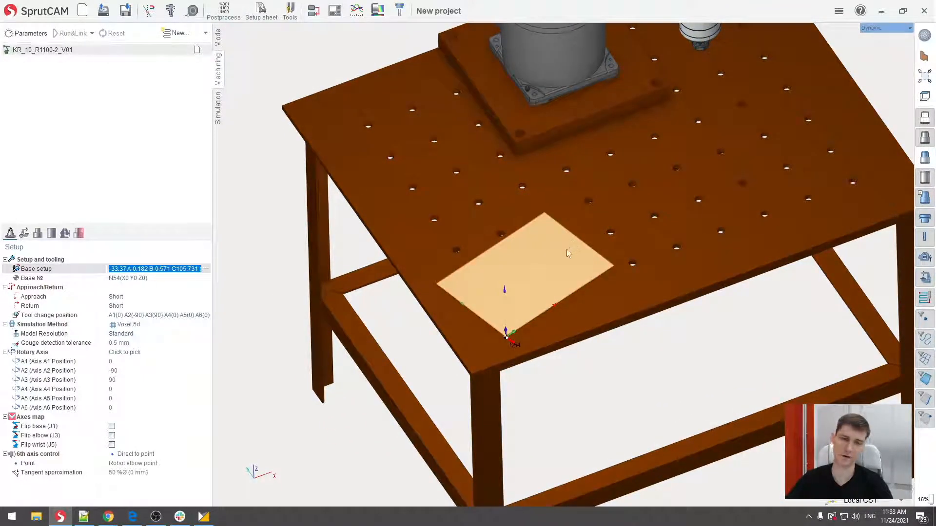
click(159, 278)
click(205, 278)
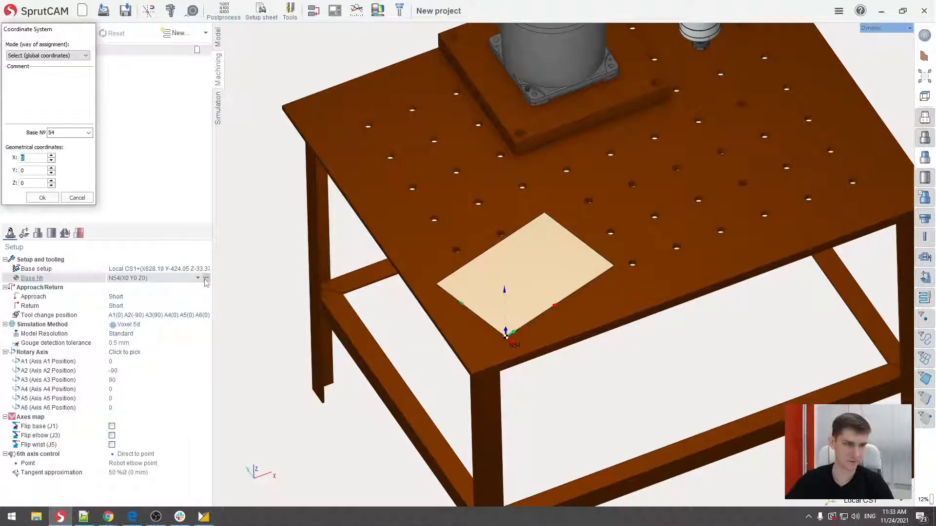
click(73, 56)
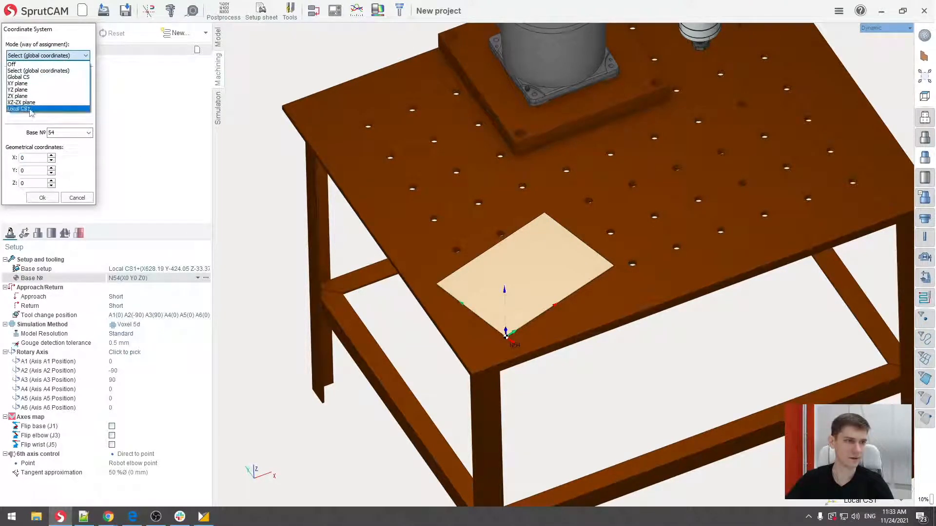
click(30, 109)
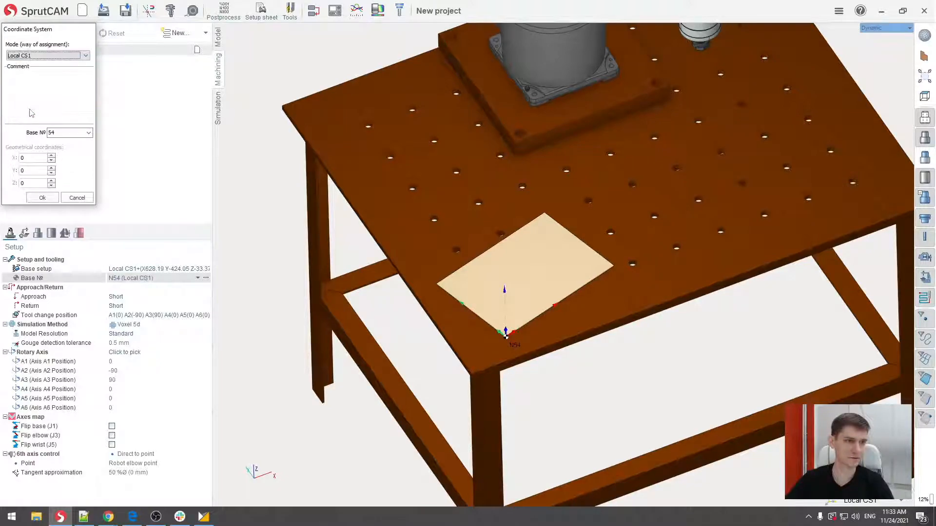
click(42, 198)
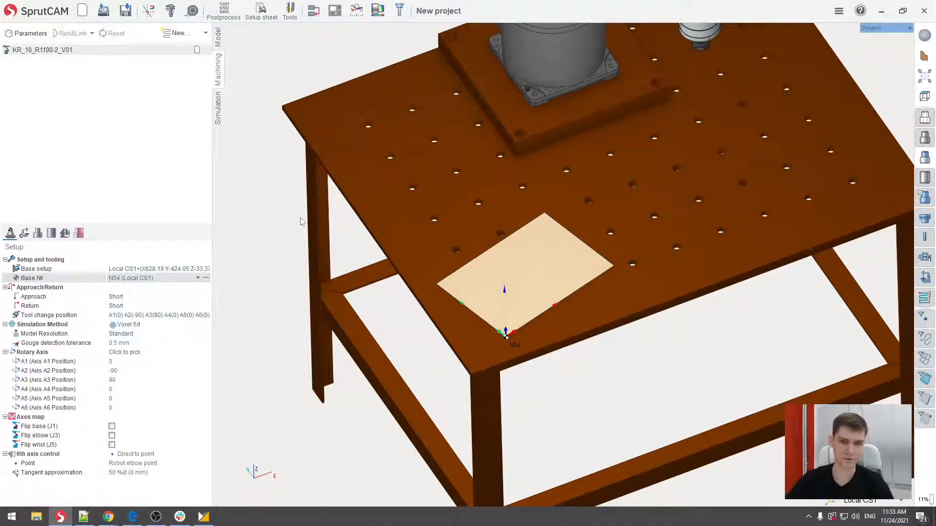
- Return to the model geometry and start a new text object reading "SprutCAM" on the sheet
scroll(498, 262, down, 3)
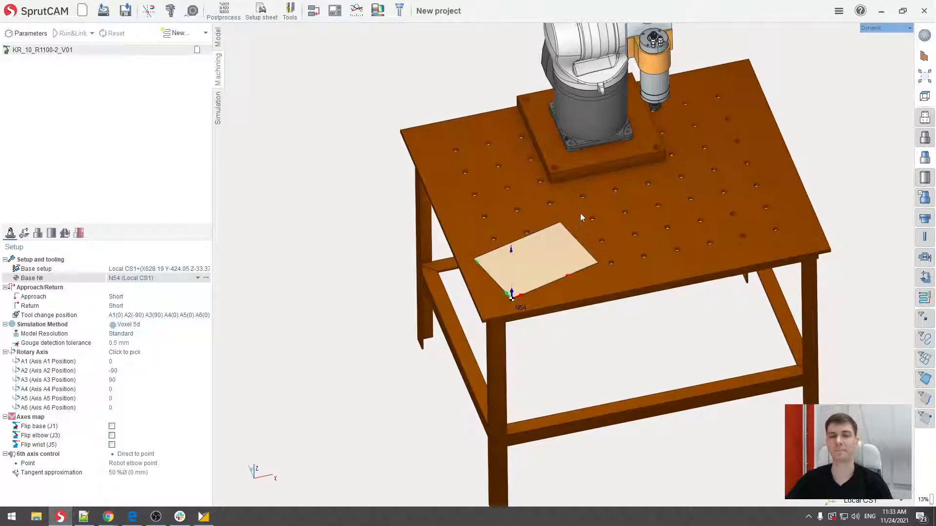
middle_drag(581, 215, 514, 245)
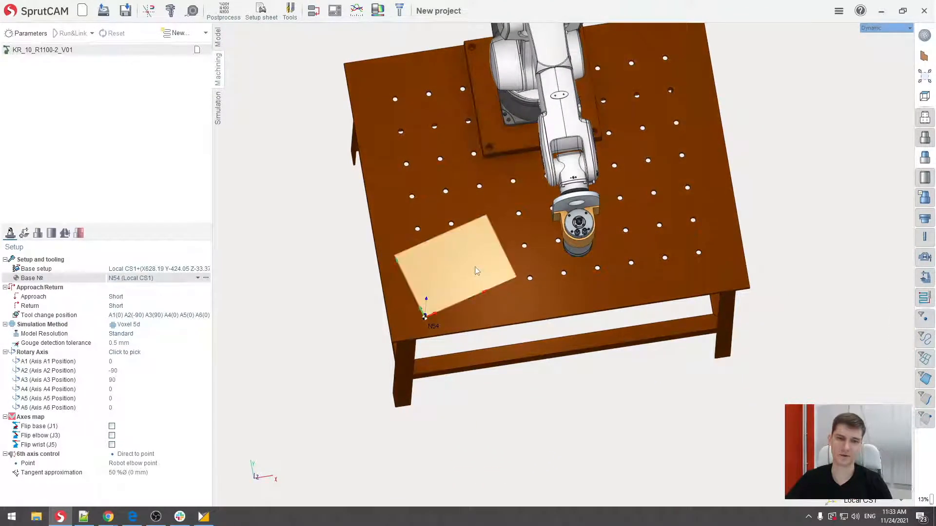
scroll(476, 270, up, 2)
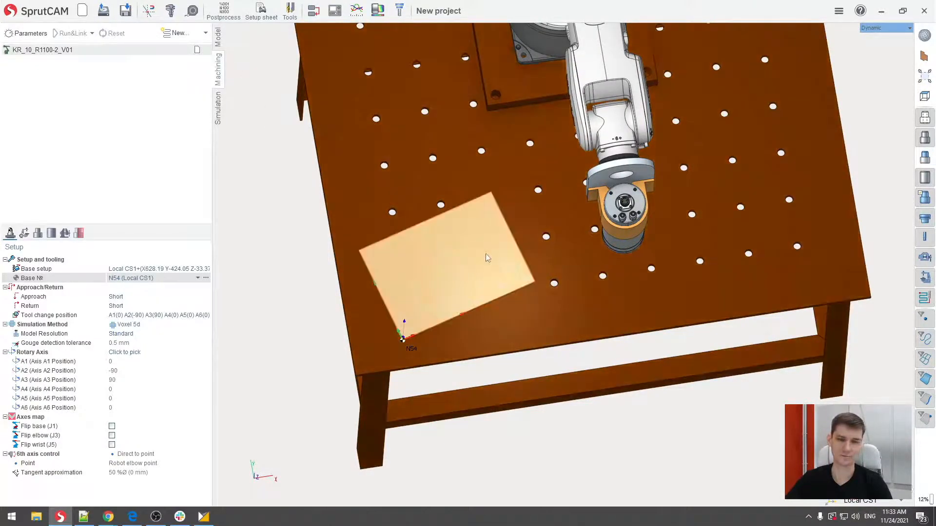
middle_drag(485, 253, 488, 259)
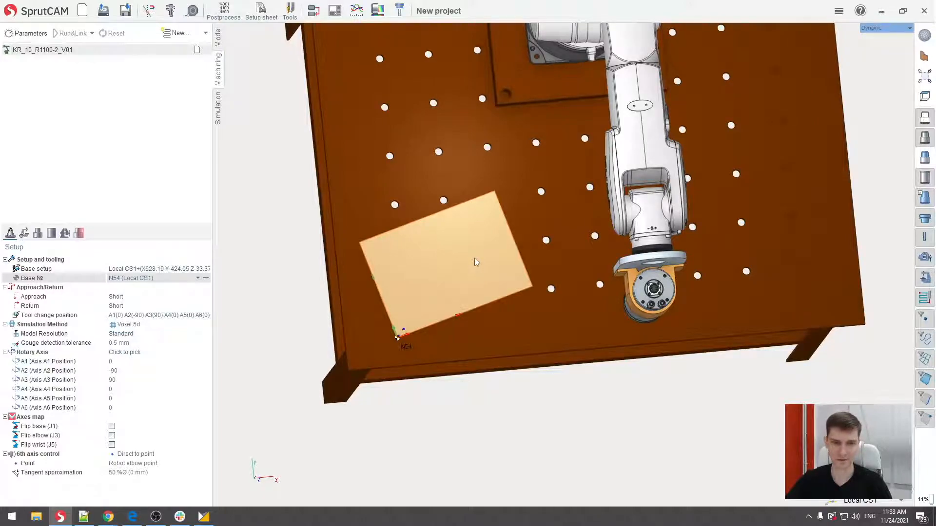
scroll(473, 266, up, 2)
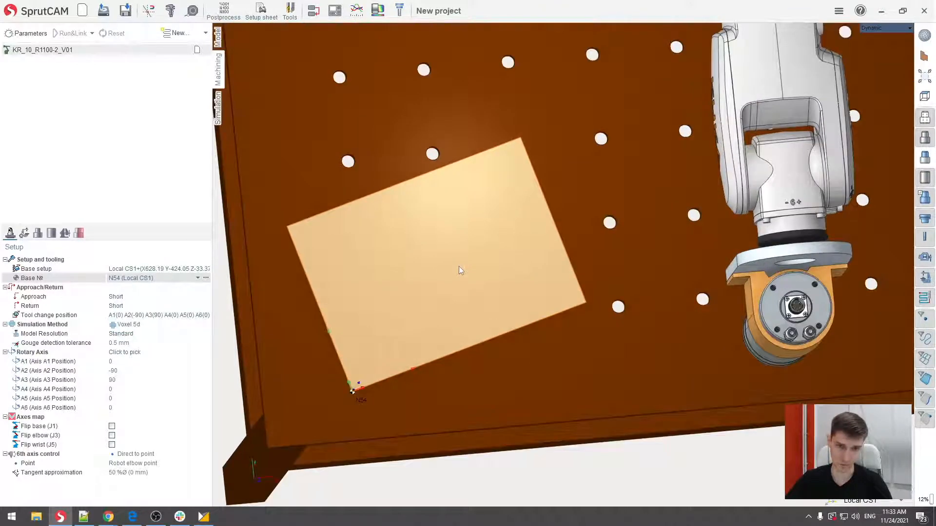
middle_drag(458, 266, 466, 255)
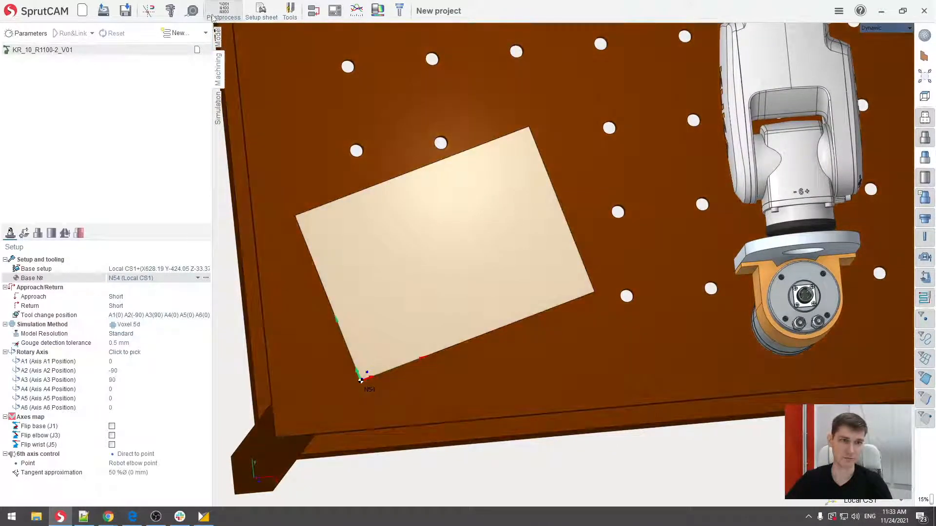
click(218, 38)
click(314, 12)
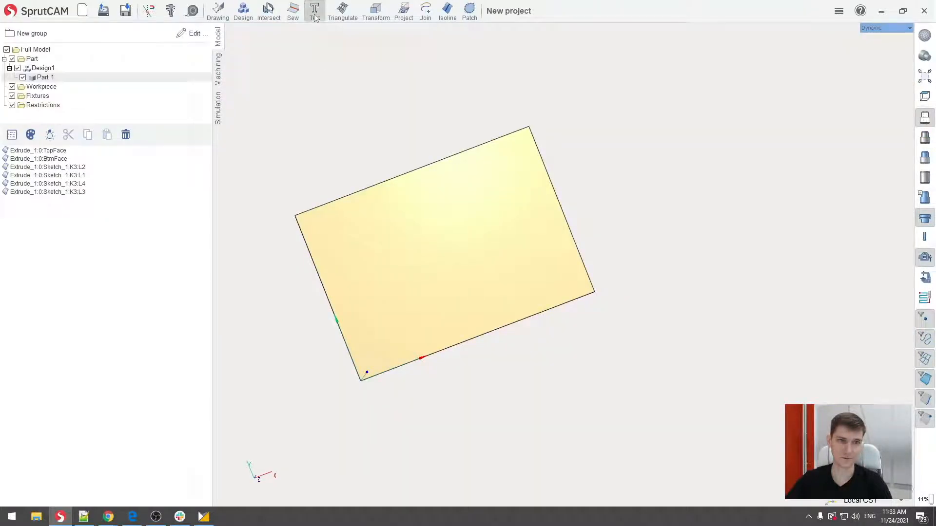
drag(389, 44, 704, 50)
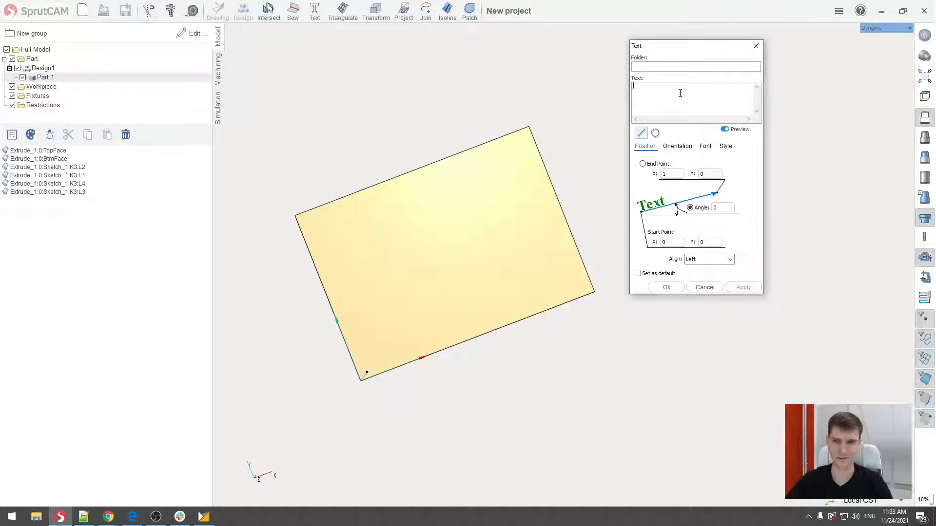
click(680, 93)
text(Sp)
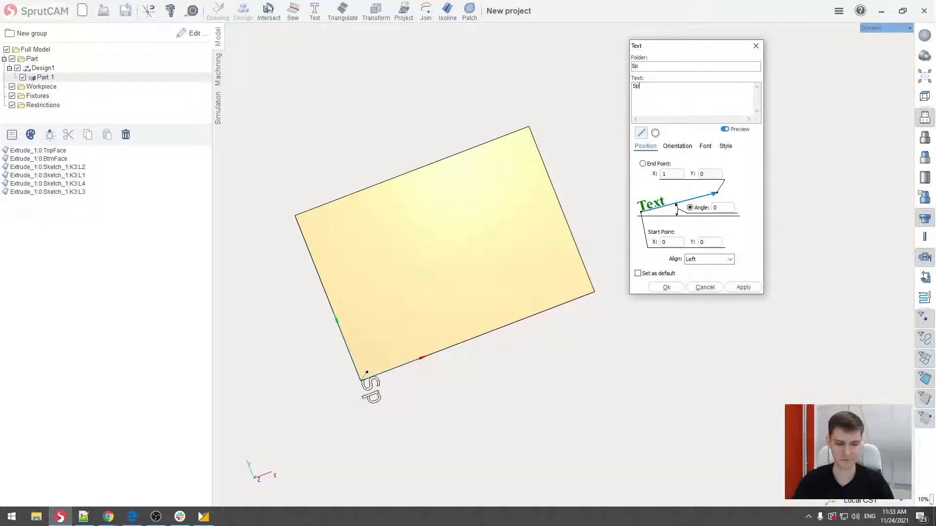
text(rutCAM)
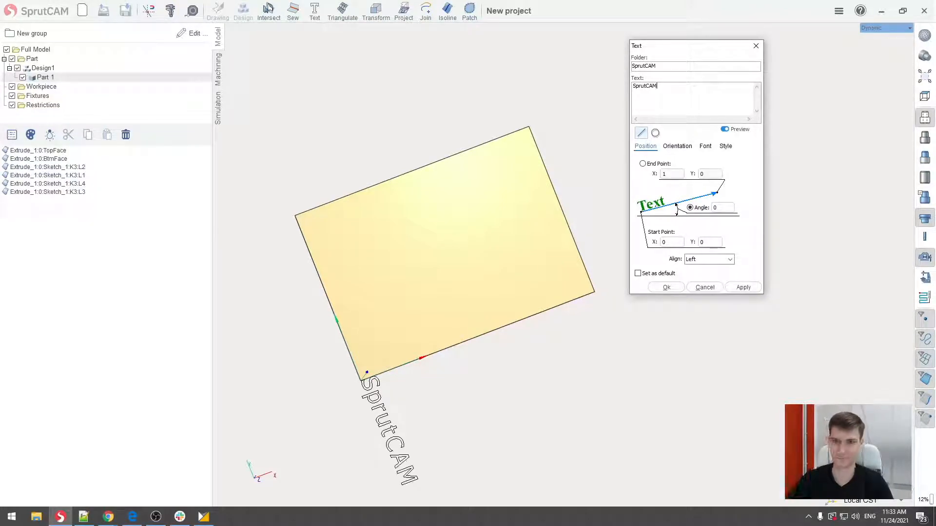
- Increase the font height of the SprutCAM text so the lettering fills more of the sheet
middle_drag(447, 327, 439, 274)
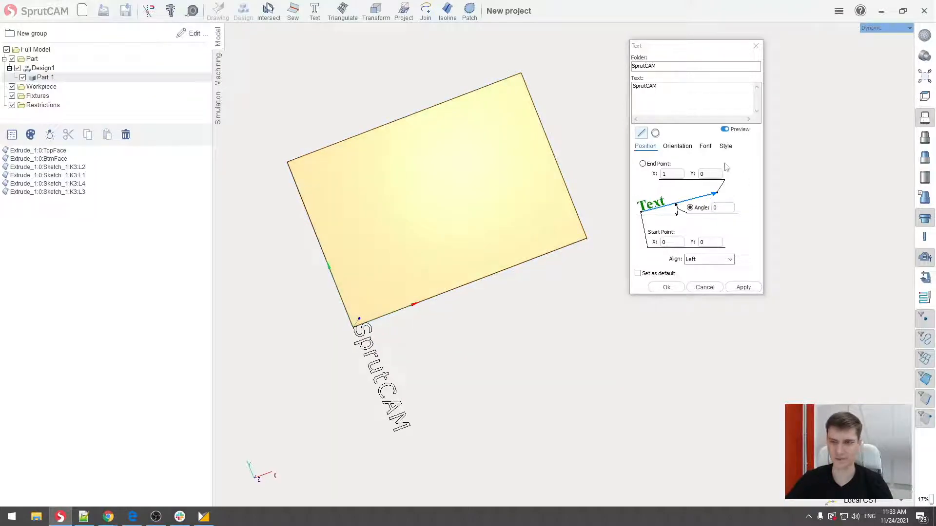
click(707, 147)
scroll(655, 216, up, 10)
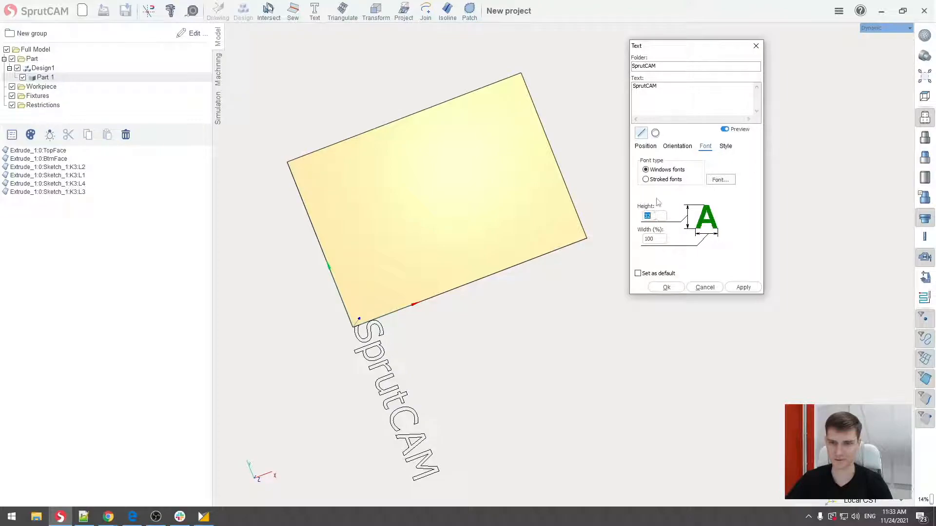
- Set the SprutCAM text's angle to 90 and its start point to X -90, Y 50, and accept the text
click(645, 147)
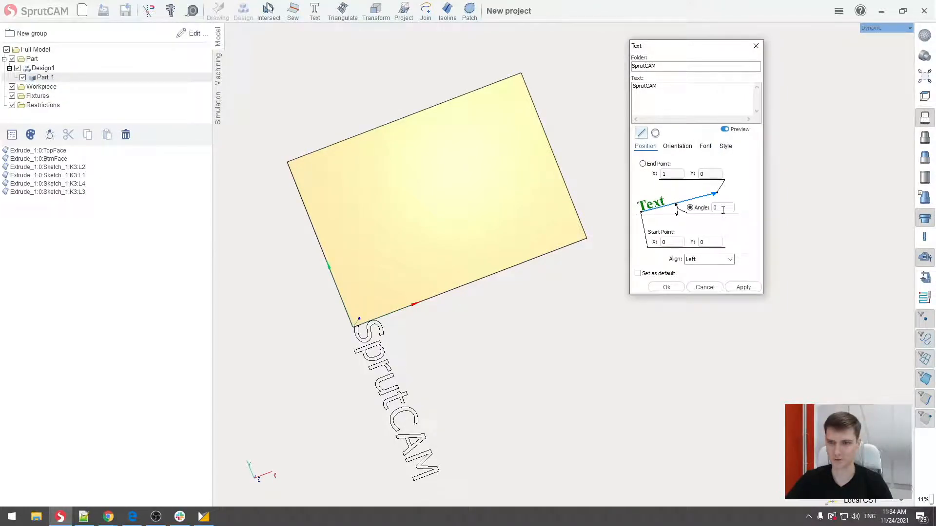
scroll(723, 210, up, 1)
scroll(723, 210, up, 10)
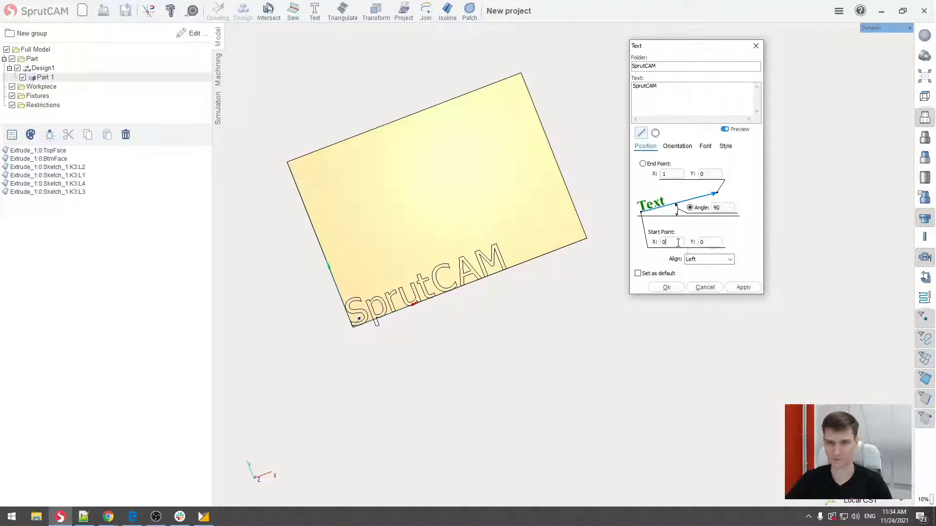
scroll(676, 241, down, 7)
scroll(676, 242, down, 3)
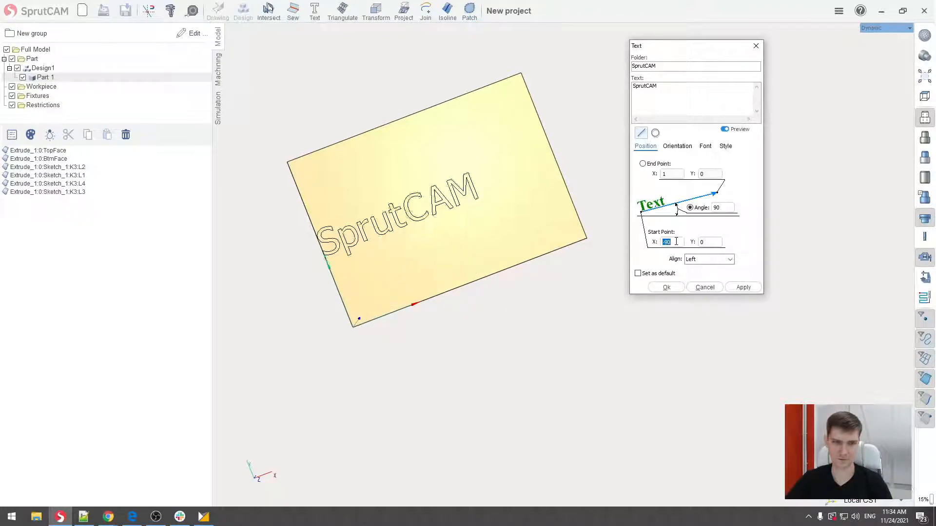
click(710, 242)
scroll(714, 241, up, 4)
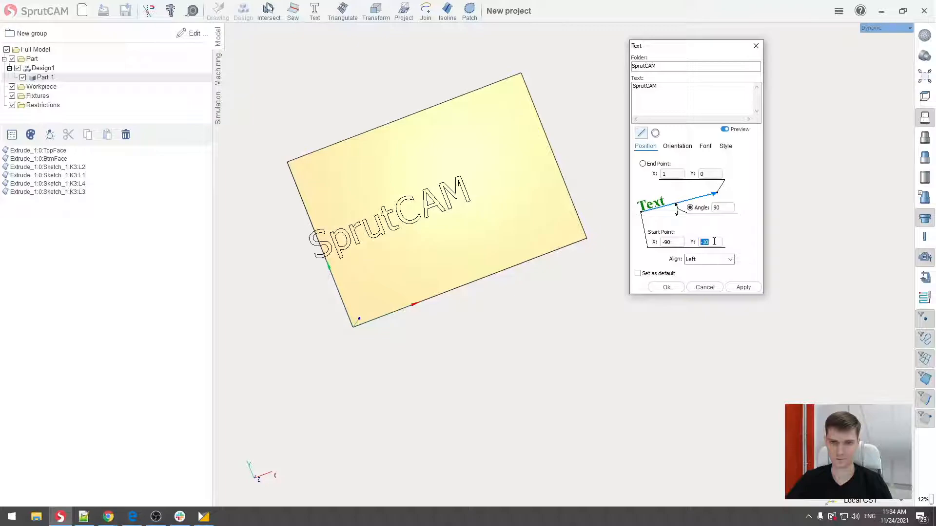
scroll(714, 242, up, 1)
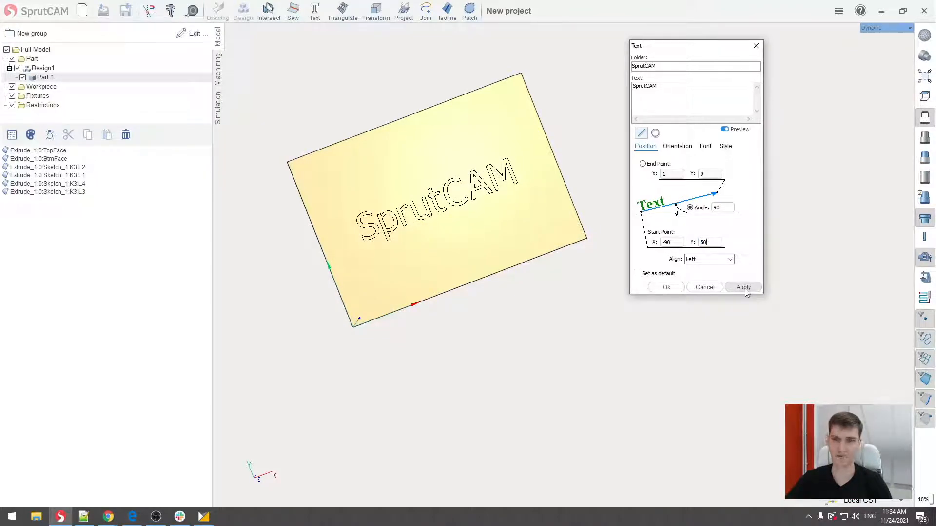
click(666, 287)
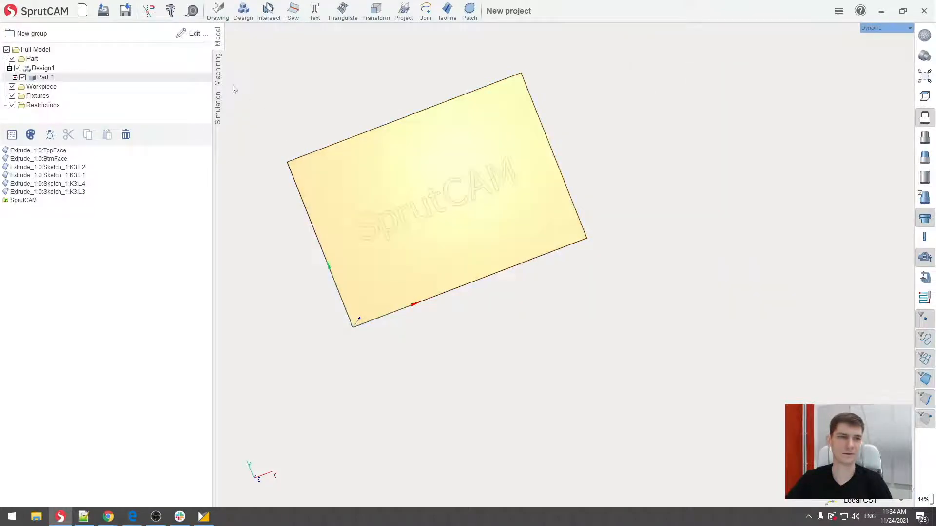
- Switch to machining for the robot cell and add a 3D contouring operation from the 3D entry group
click(218, 71)
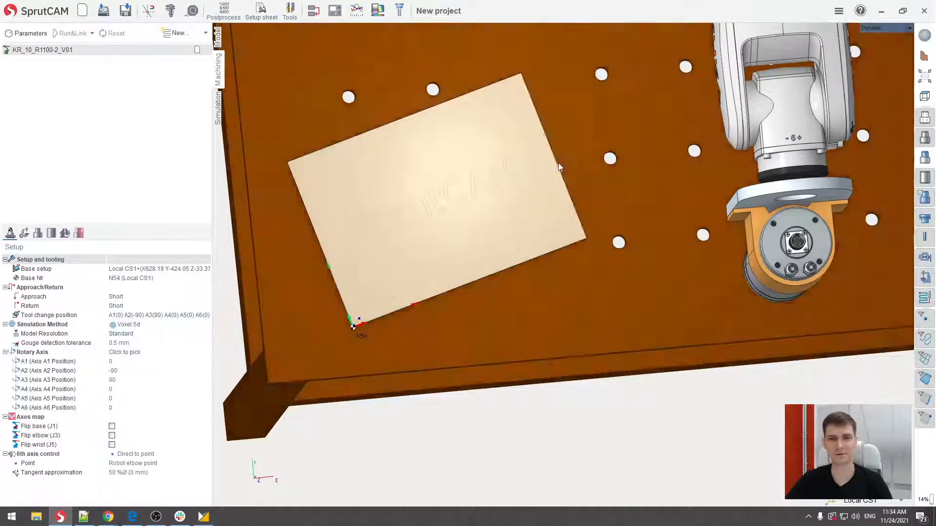
middle_drag(557, 163, 529, 197)
click(176, 32)
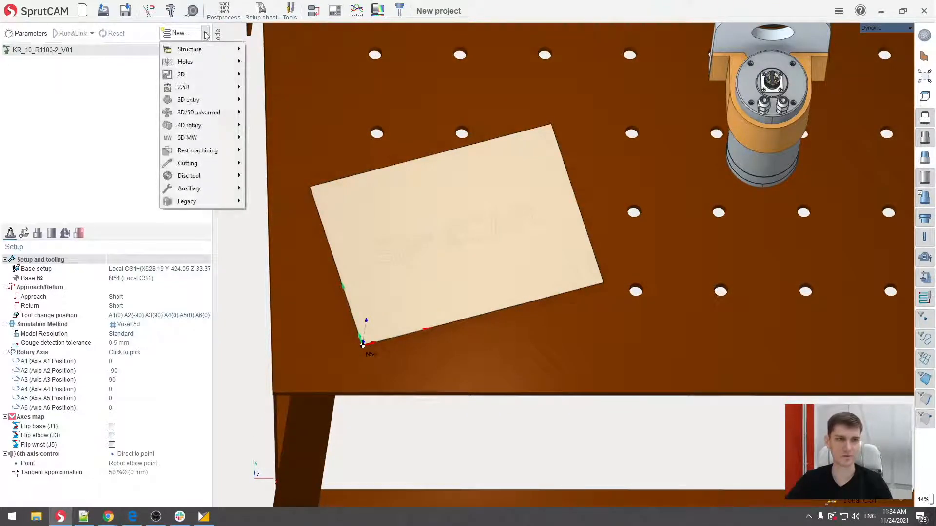
mouse_move(201, 105)
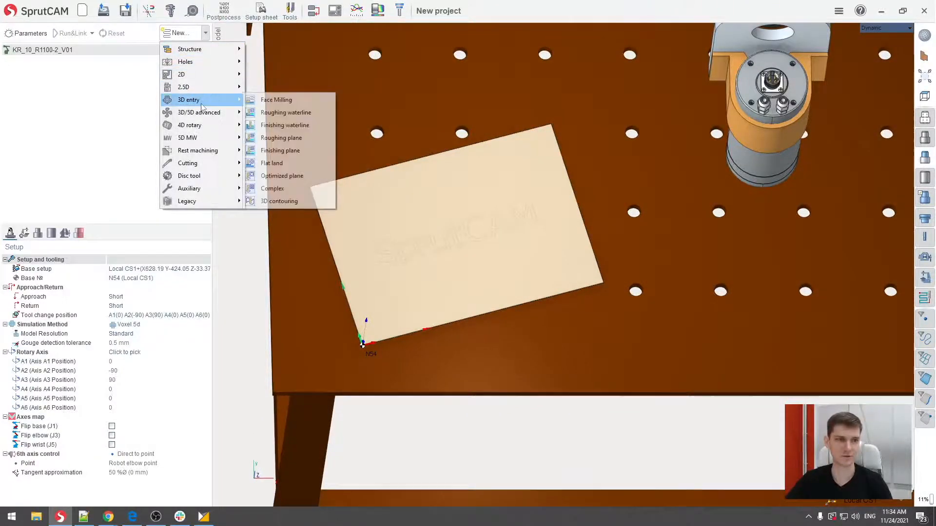
click(286, 201)
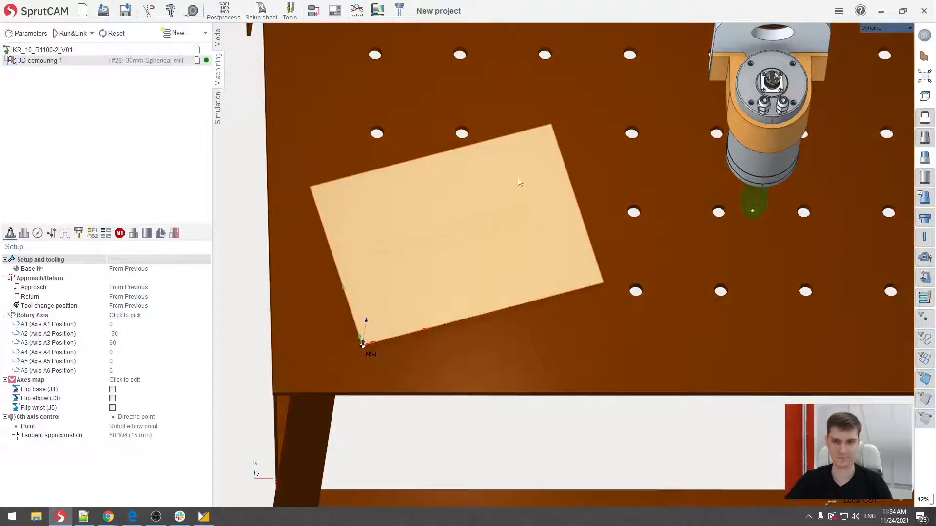
- Select the SprutCAM lettering on the sheet and add it as curves to the 3D contouring job assignment
middle_drag(517, 178, 521, 154)
middle_drag(598, 152, 573, 206)
scroll(588, 149, down, 3)
middle_drag(573, 206, 599, 190)
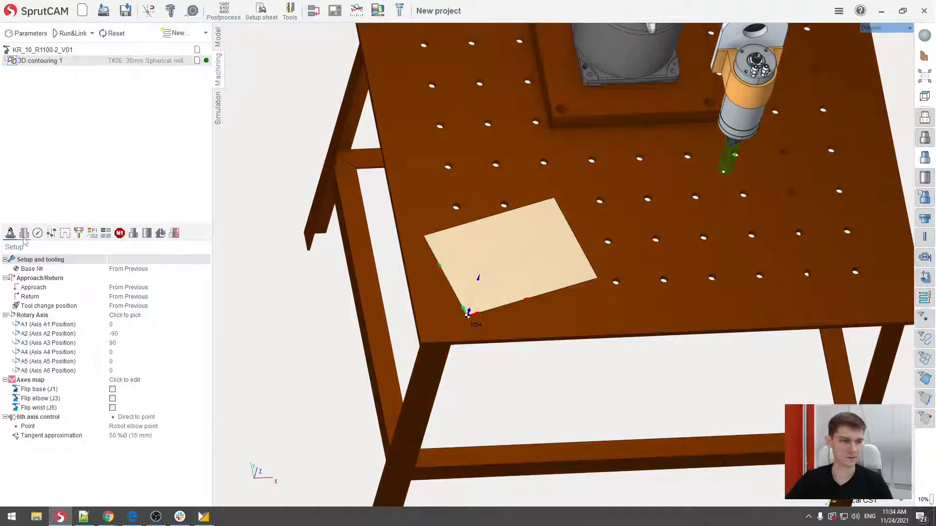
click(23, 234)
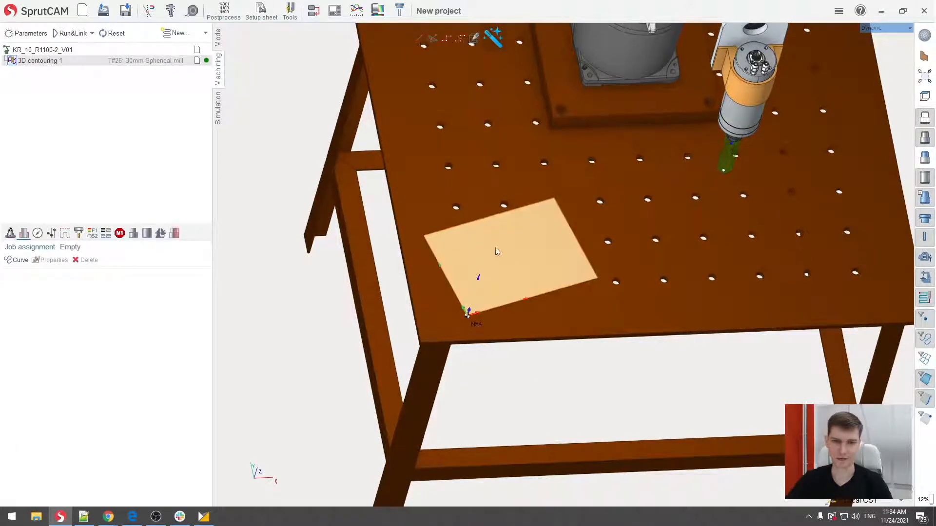
scroll(505, 258, up, 3)
drag(378, 216, 630, 288)
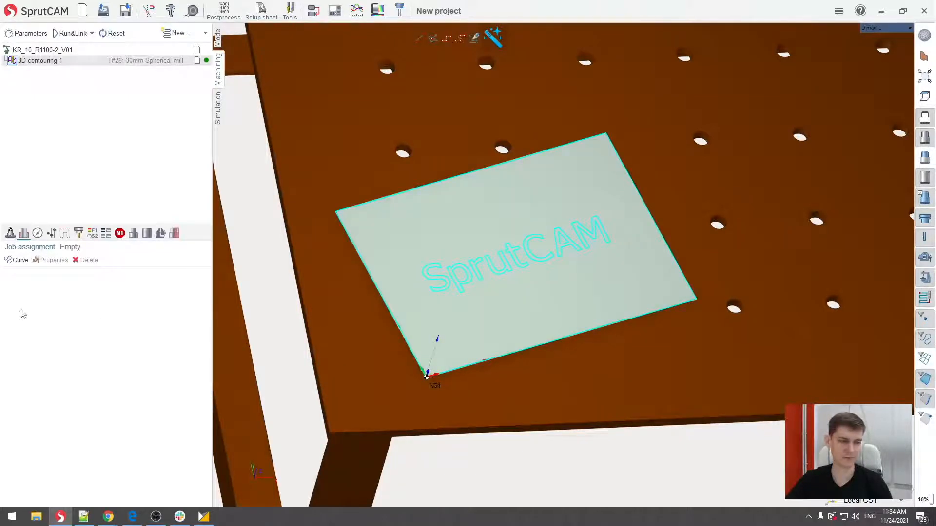
click(20, 260)
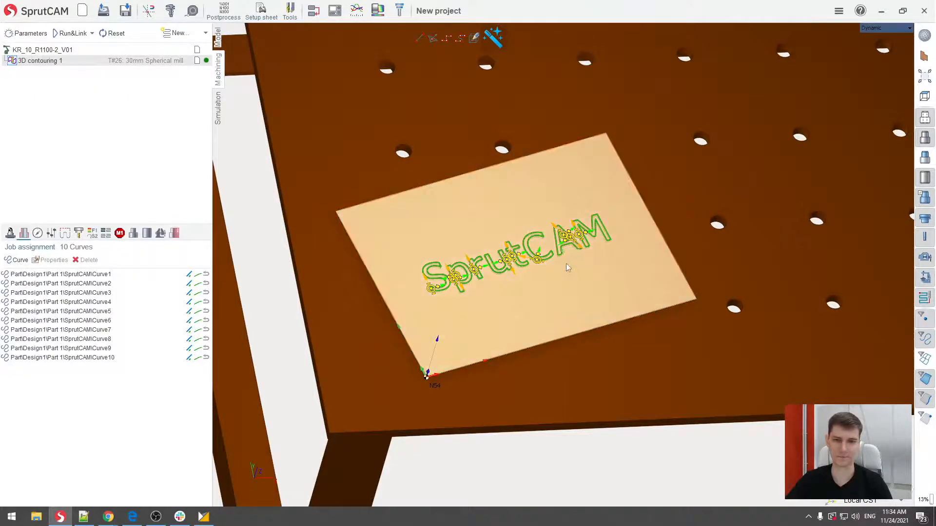
- Turn off idle moves minimization in the 3D contouring strategy so the letter curves keep their job assignment order
scroll(531, 276, up, 5)
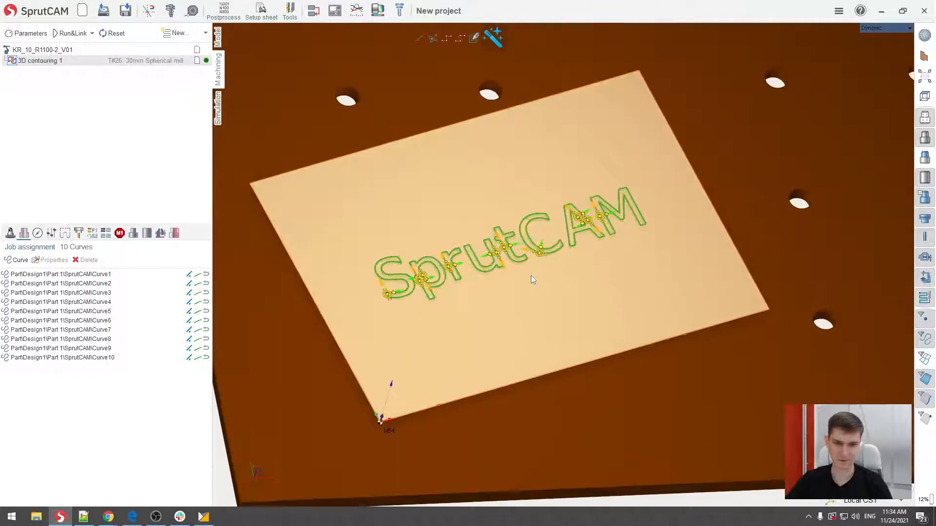
scroll(530, 284, up, 2)
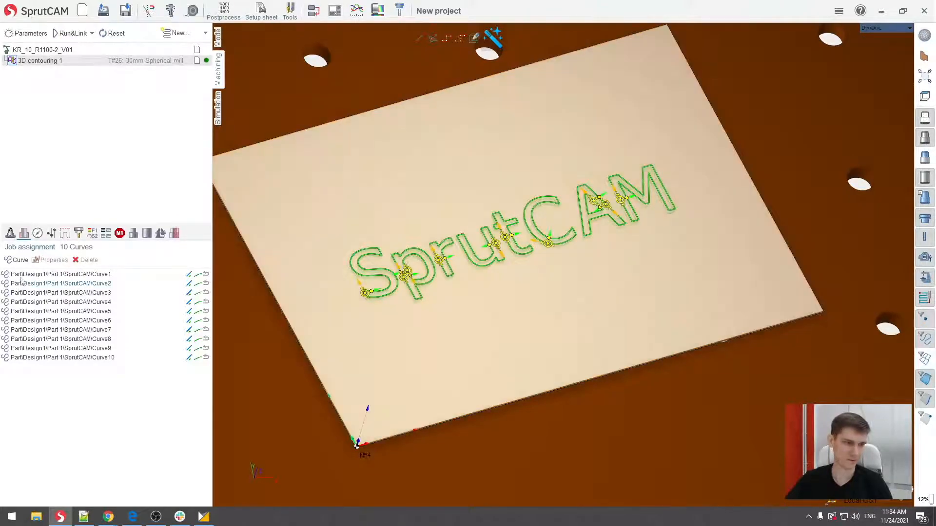
click(37, 234)
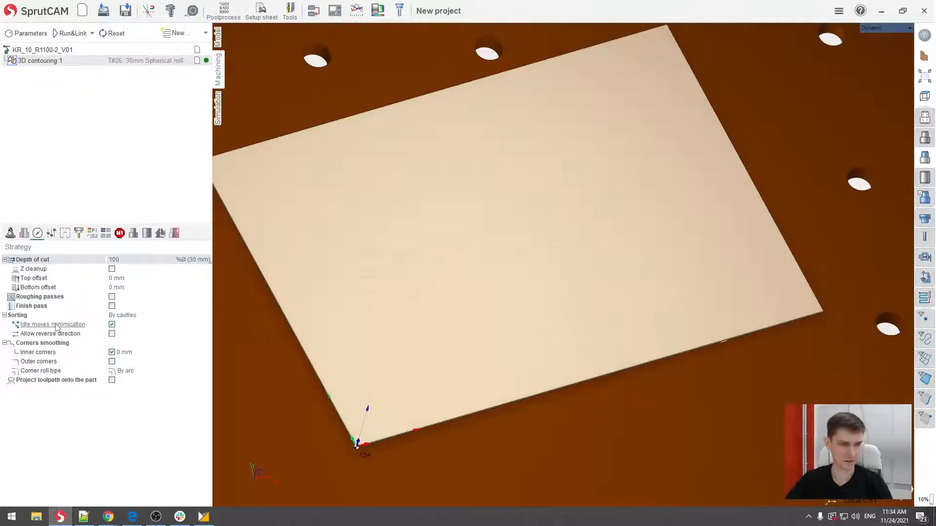
mouse_move(102, 328)
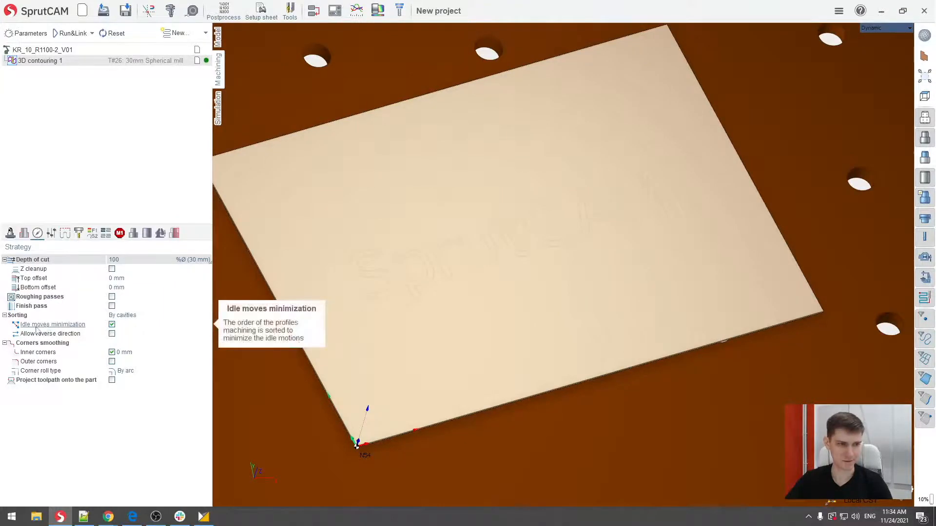
click(112, 325)
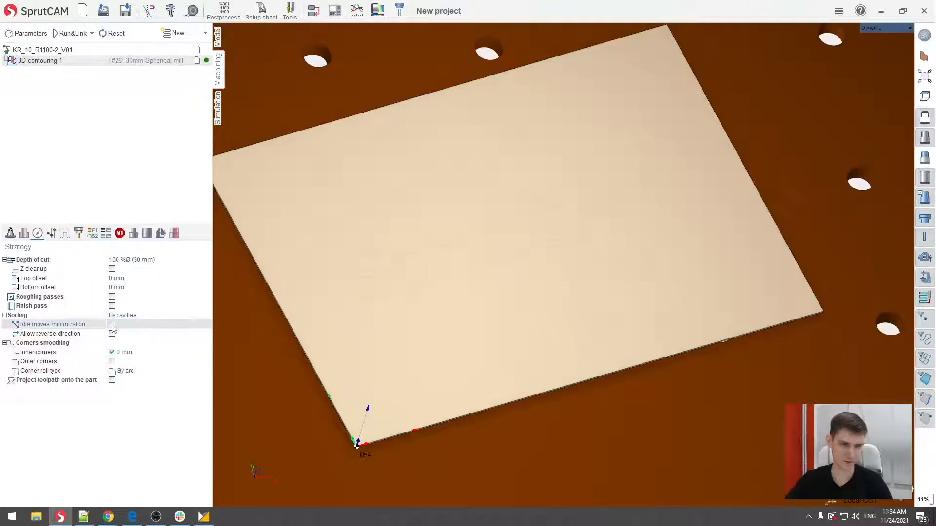
click(112, 326)
click(24, 234)
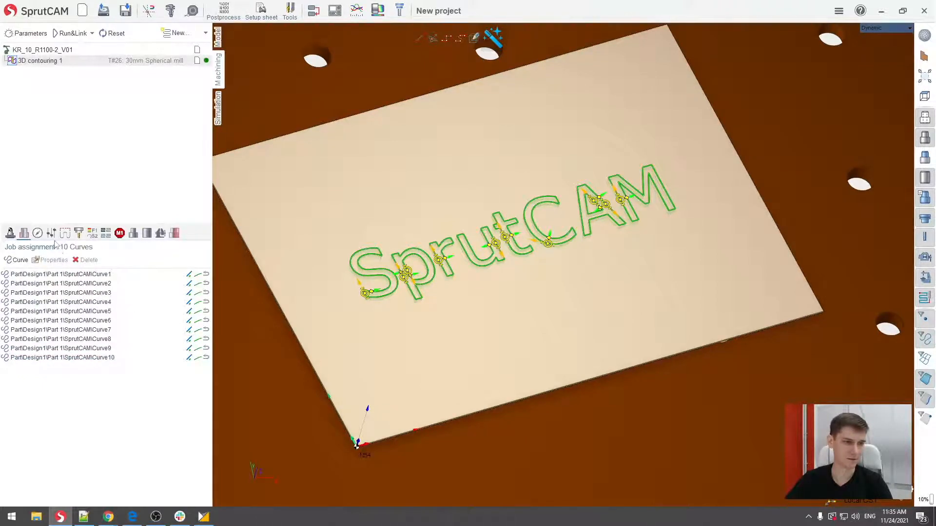
click(37, 234)
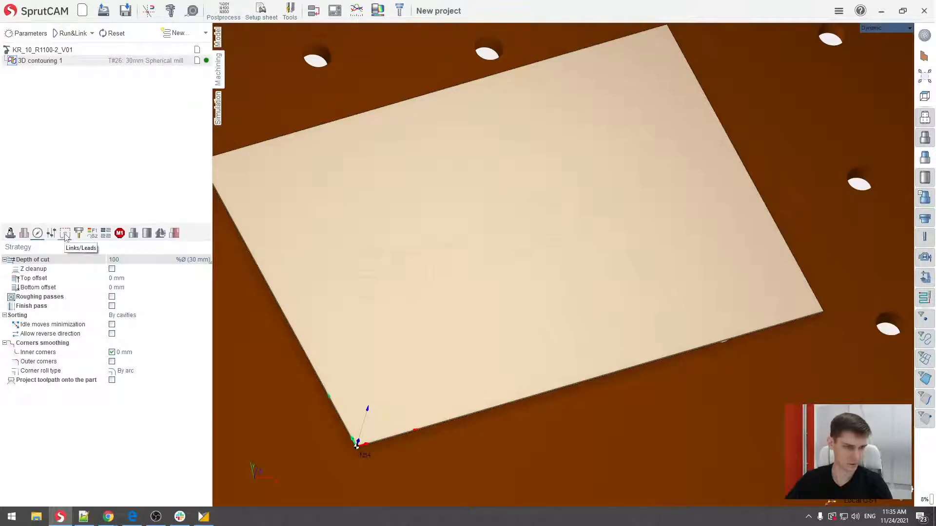
- Set the exit overlap to 2 mm in the operation's links and leads
click(65, 234)
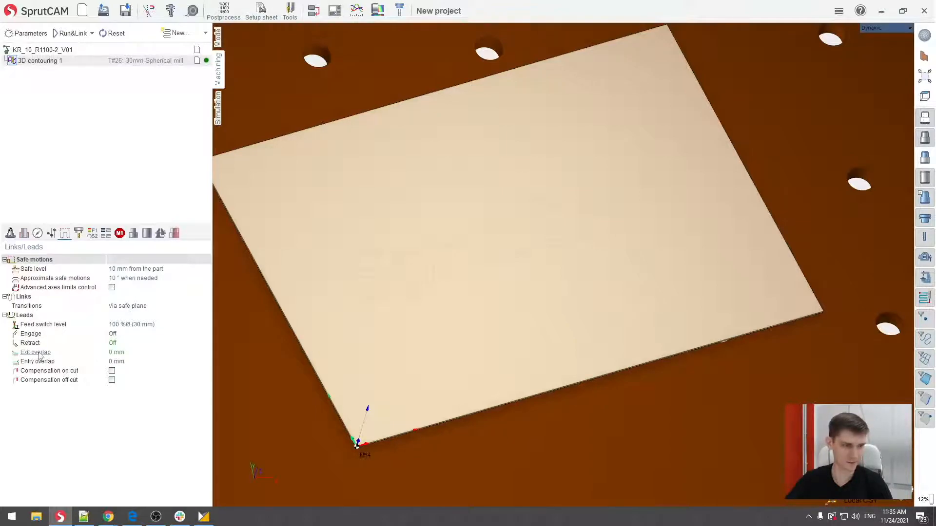
click(122, 353)
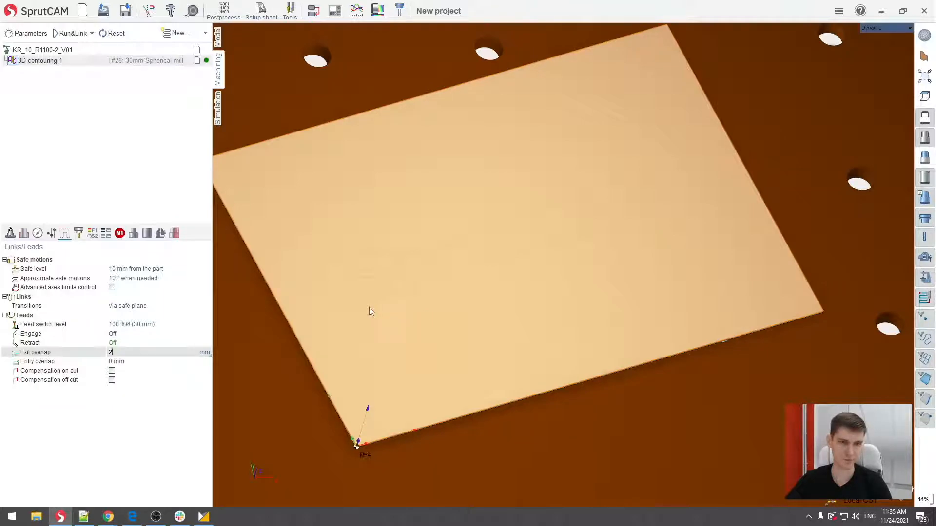
- Change the 3D contouring operation's tool type to Engraver after examining the tool on the robot's spindle
click(79, 233)
scroll(507, 218, down, 5)
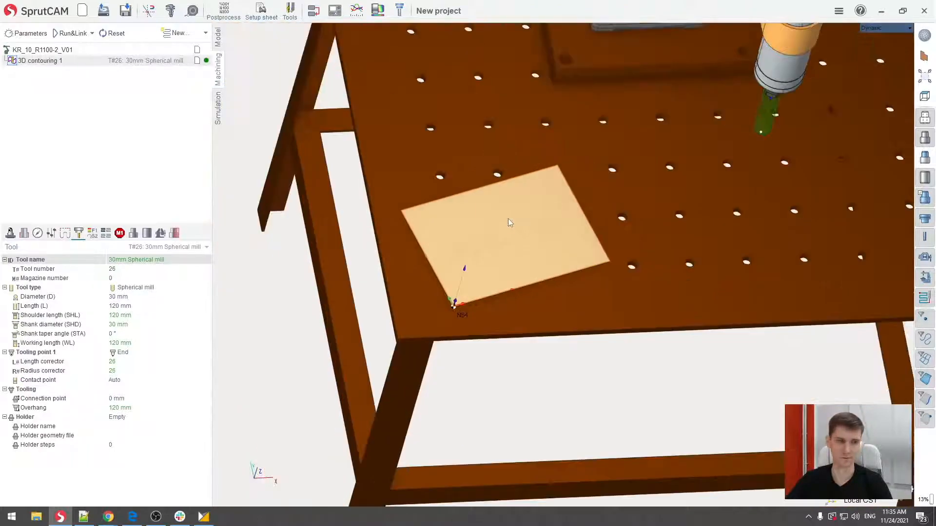
right_drag(618, 208, 627, 173)
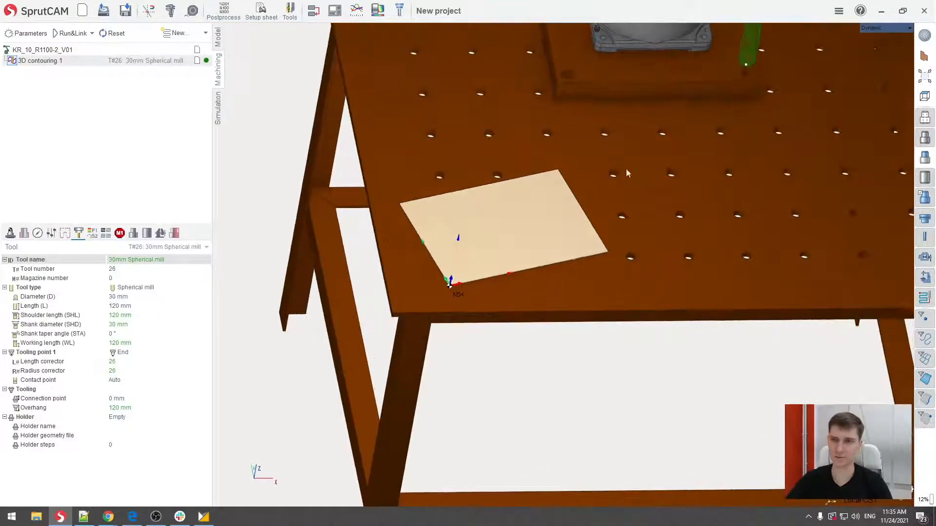
middle_drag(653, 158, 469, 320)
right_drag(469, 319, 597, 245)
middle_drag(678, 139, 575, 281)
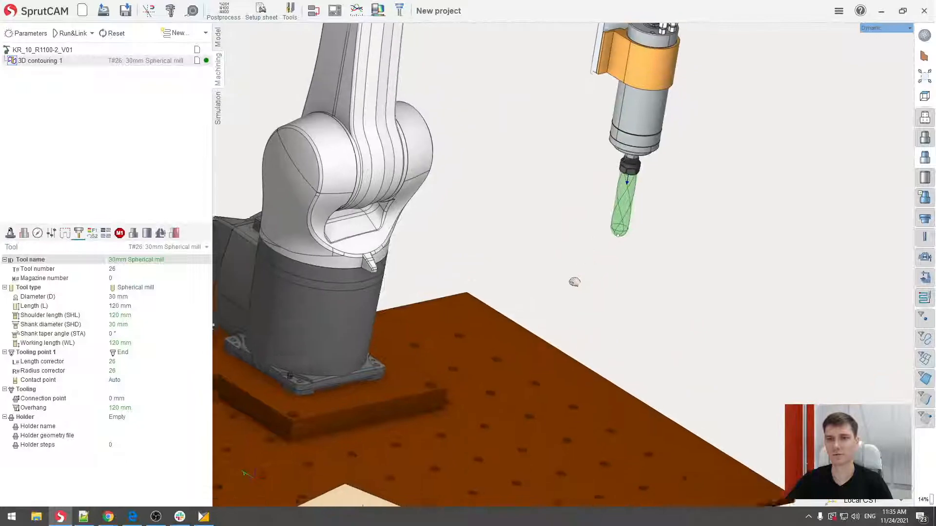
scroll(631, 181, up, 1)
scroll(631, 180, up, 5)
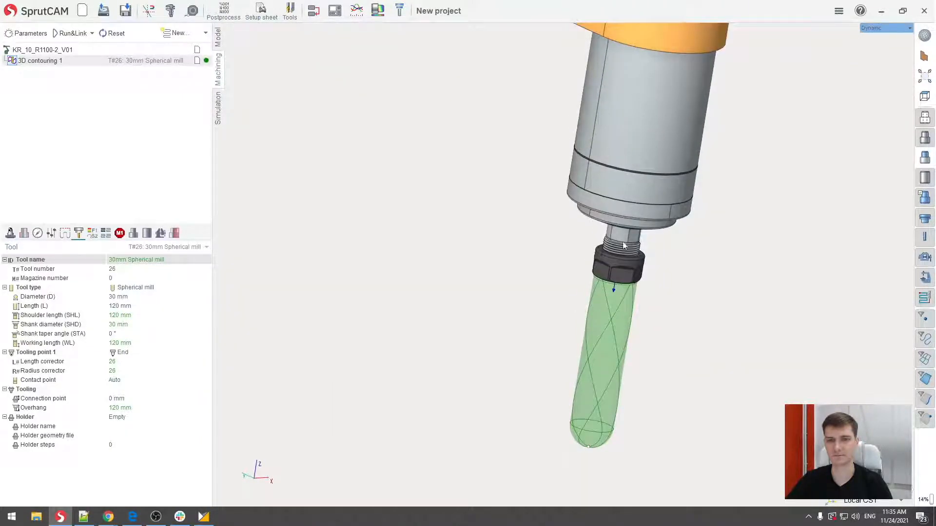
middle_drag(595, 236, 567, 197)
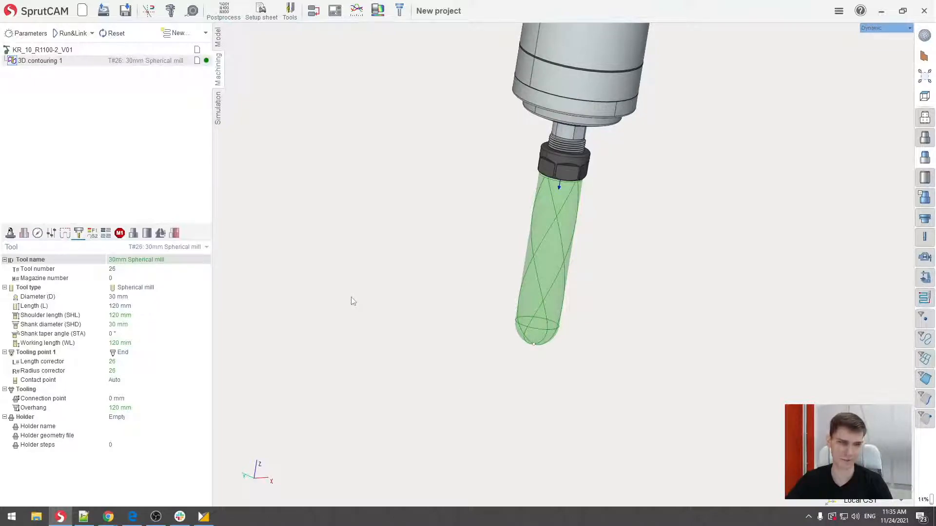
click(165, 289)
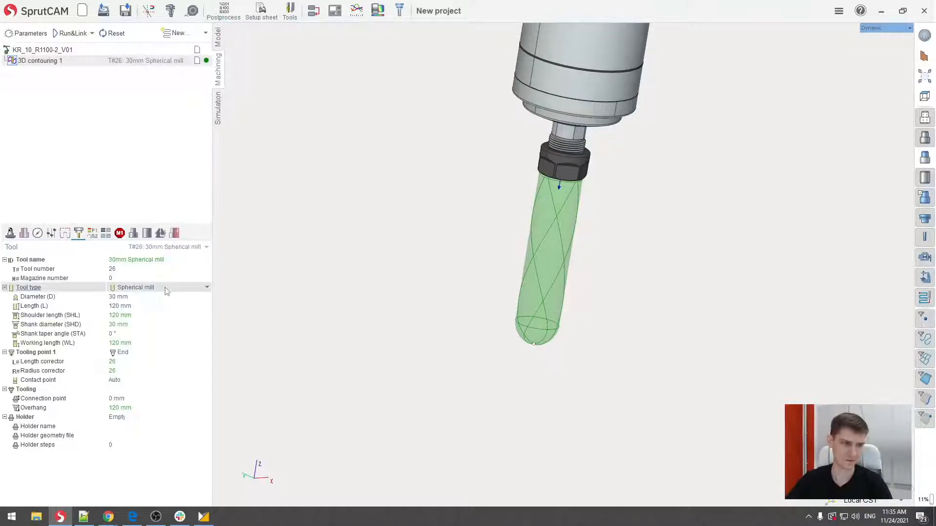
click(206, 287)
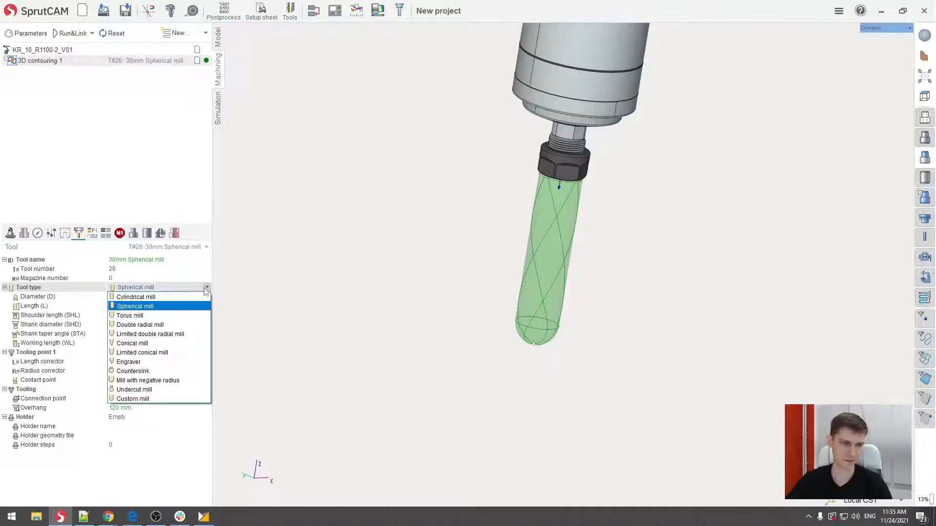
click(149, 364)
- Set the engraver's diameter to 11 mm and its length to 83 mm
click(142, 297)
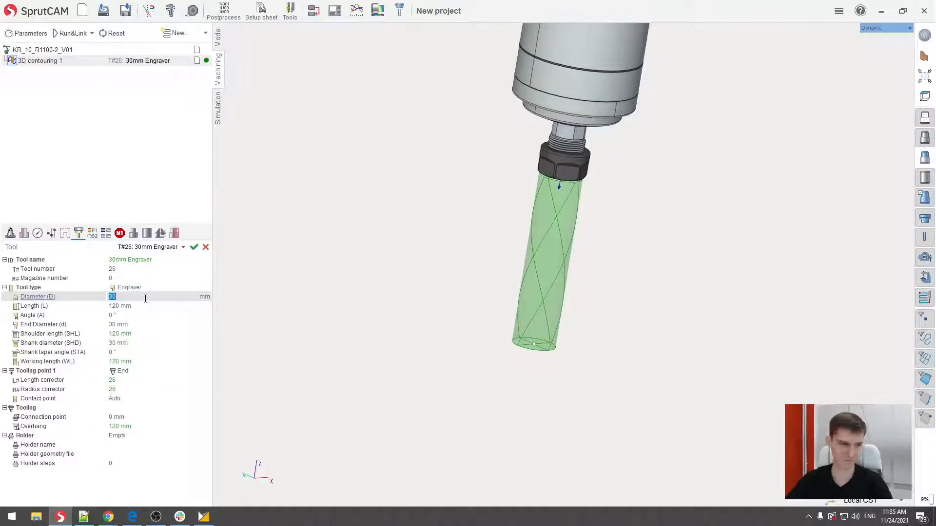
key(Return)
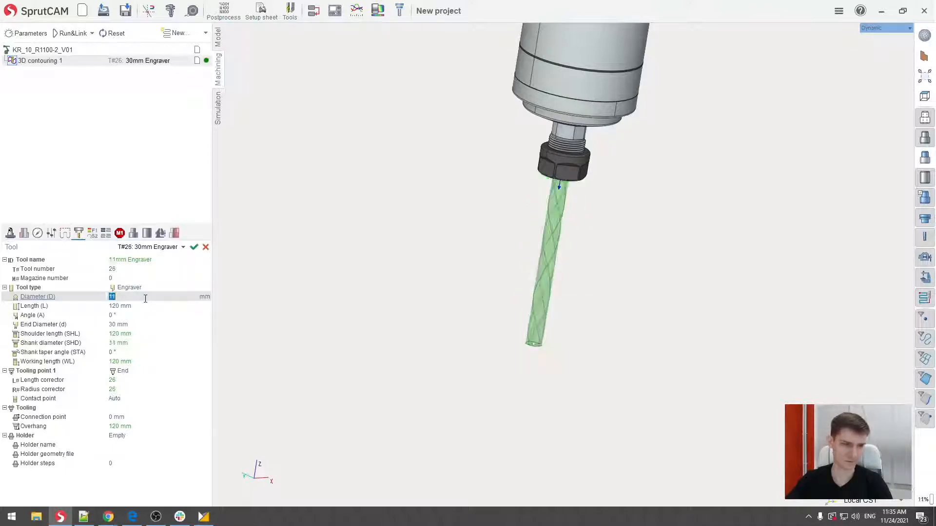
click(140, 306)
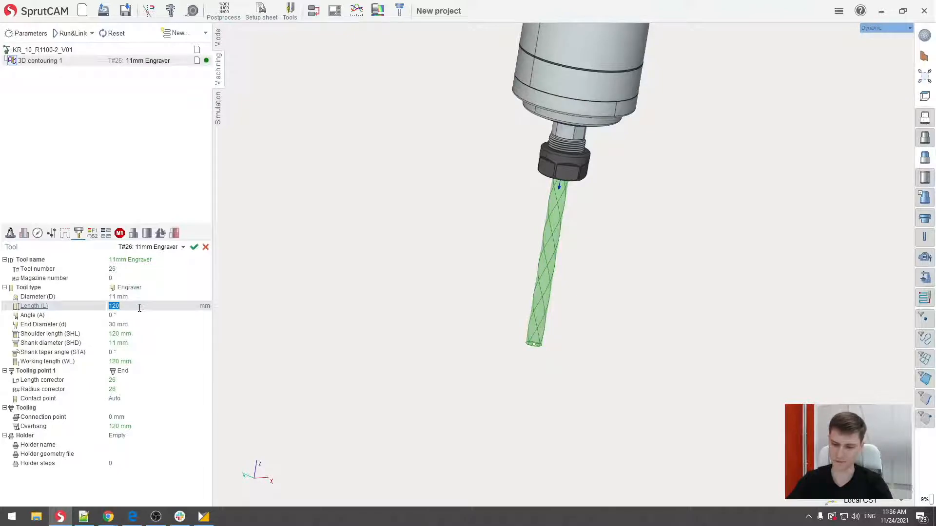
text(83)
key(Return)
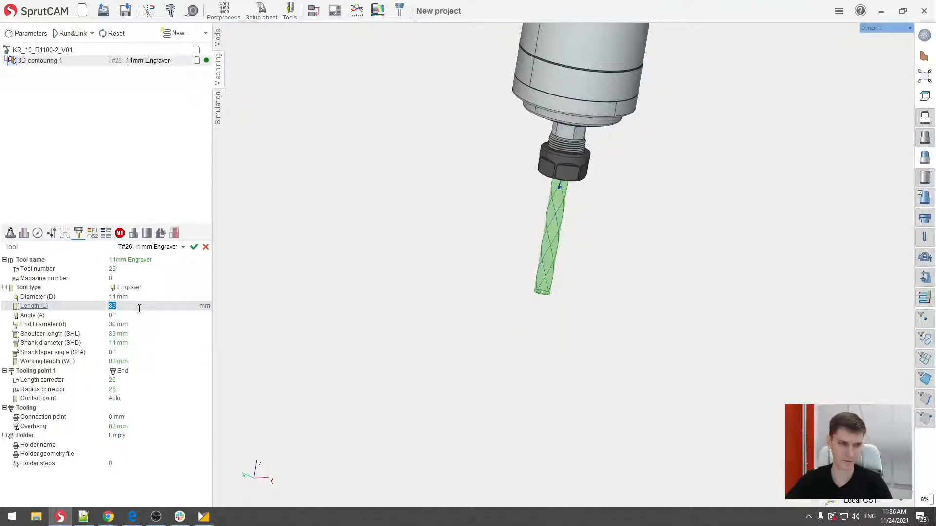
click(140, 308)
middle_drag(558, 215, 580, 195)
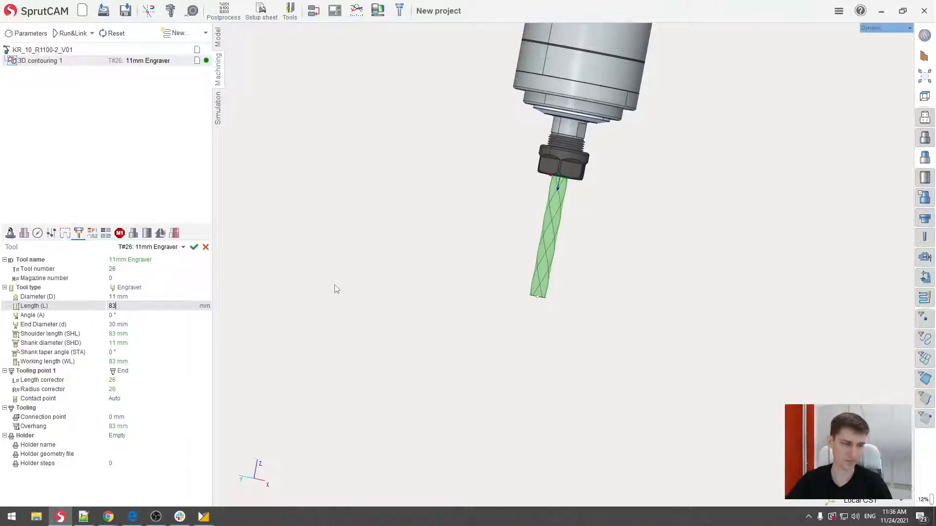
- Set the engraver's angle to 10° and its end diameter to 1 mm, and check the tapered tip on the spindle
click(113, 316)
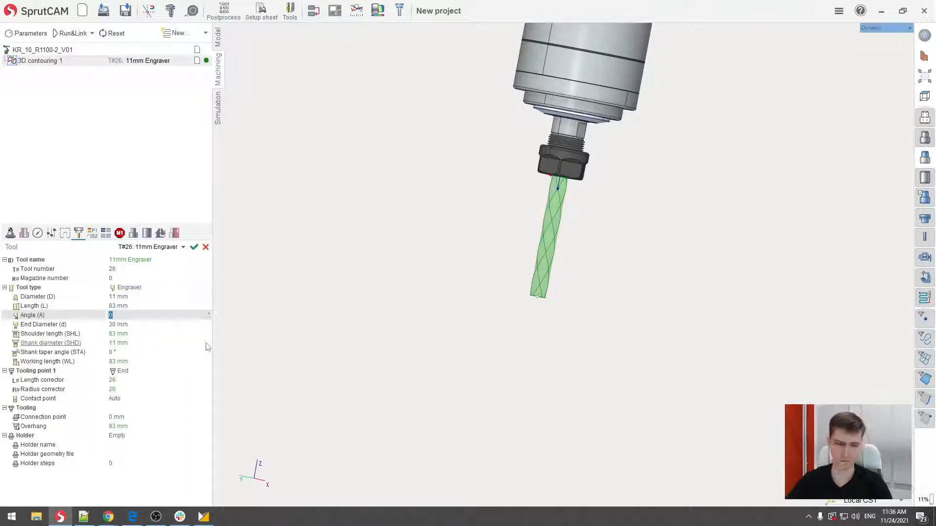
click(133, 325)
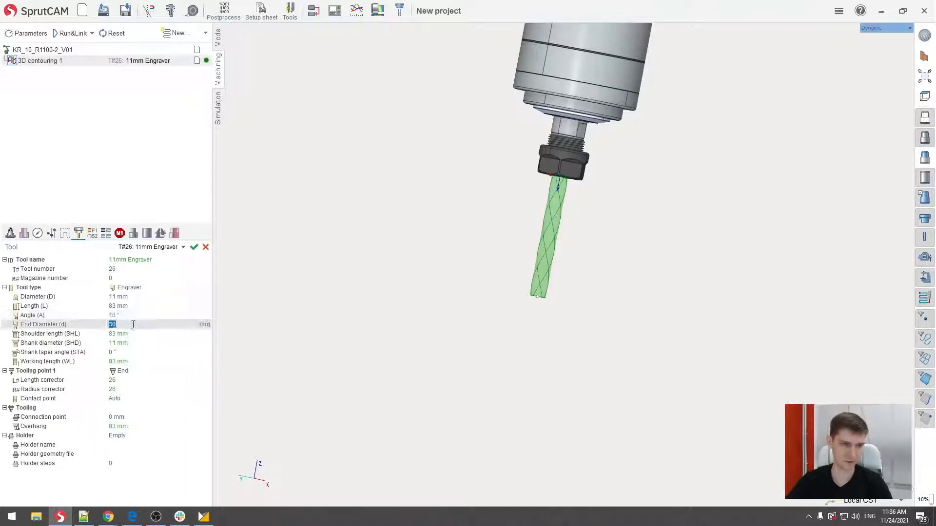
text(1)
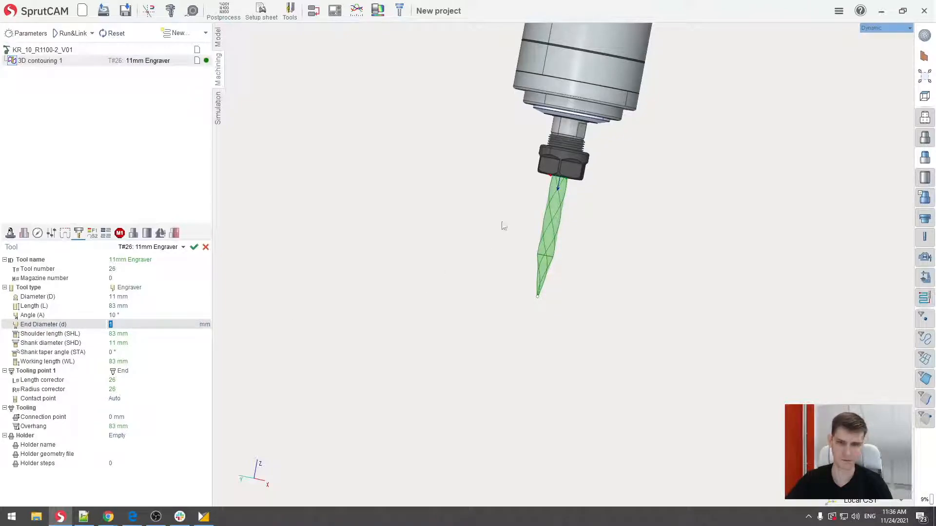
middle_drag(502, 222, 446, 285)
middle_drag(505, 288, 554, 234)
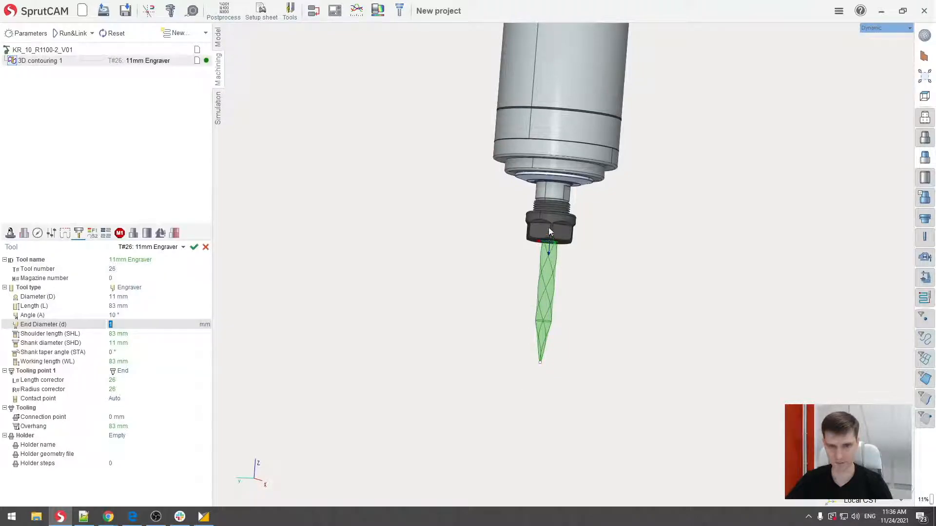
- Set the operation's spindle speed to 0 rev/min and its work feed to 1000 mm/min
scroll(549, 232, down, 10)
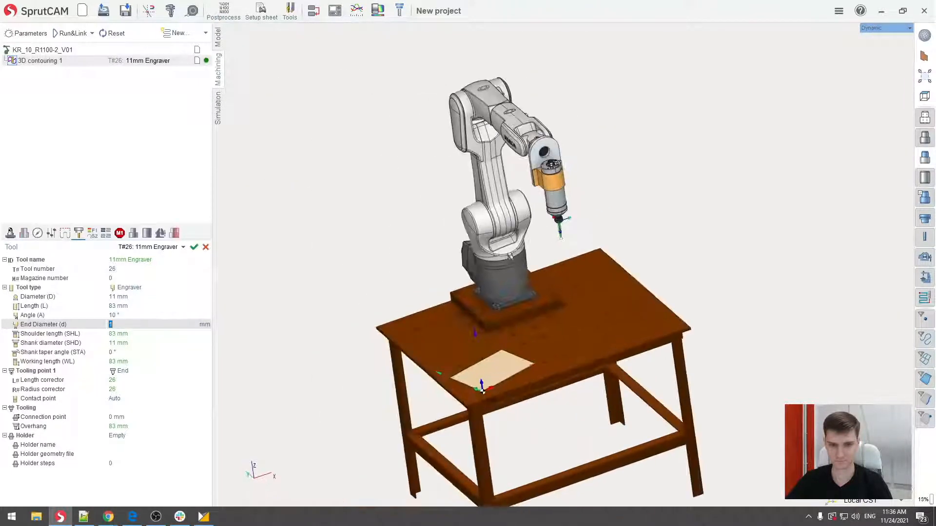
middle_drag(493, 266, 531, 261)
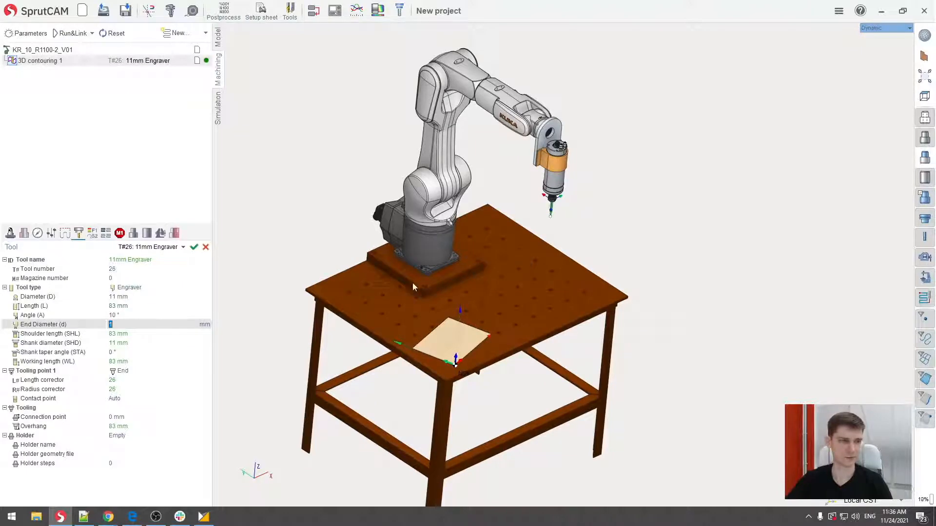
click(93, 233)
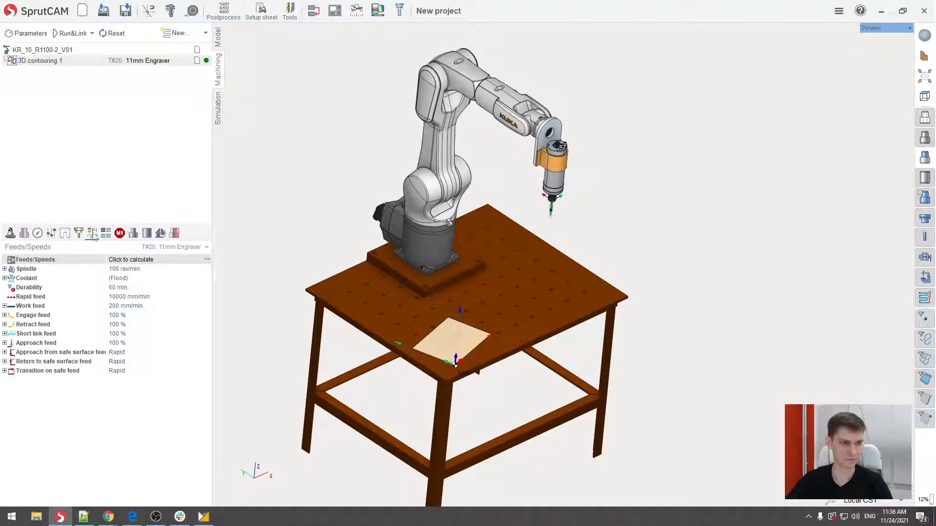
click(156, 269)
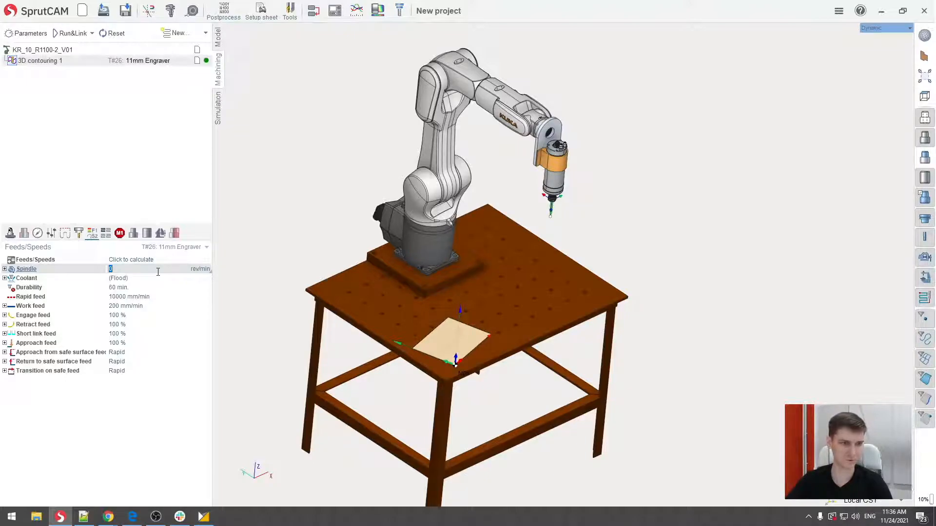
click(140, 306)
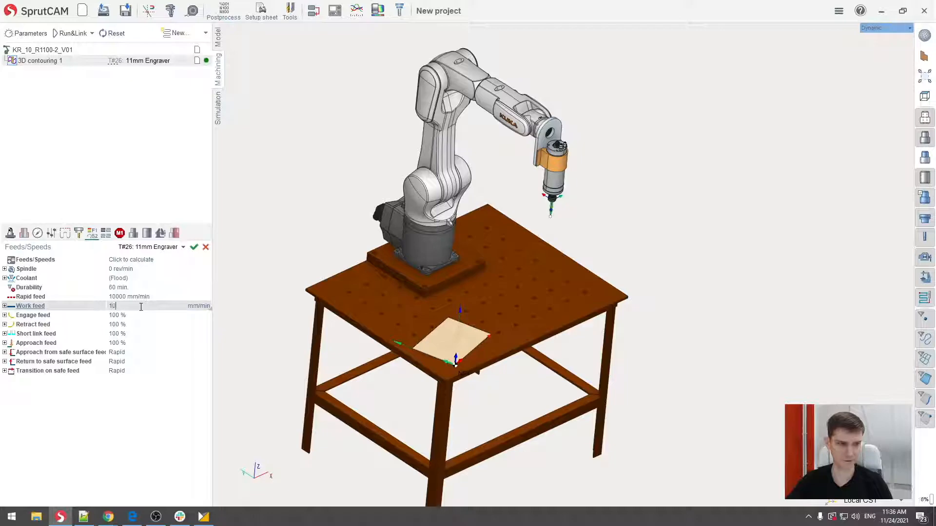
key(Return)
middle_drag(511, 279, 543, 255)
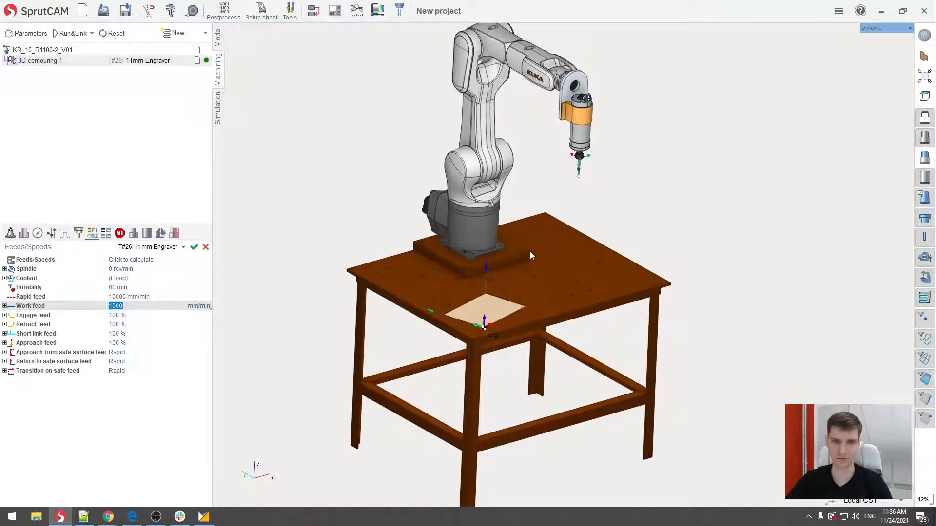
click(70, 35)
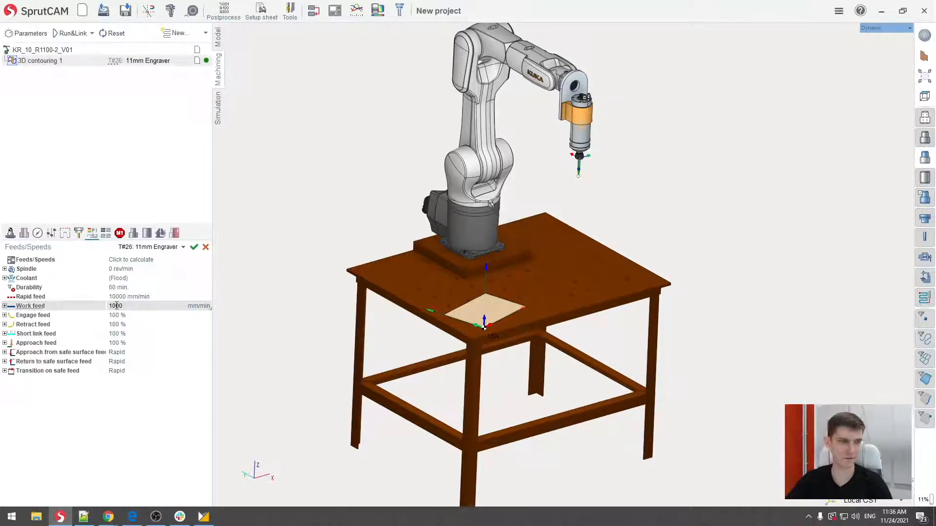
- Open the axes map in the operation's setup and build the axis A6 map of reach, limit and singularity zones
click(10, 233)
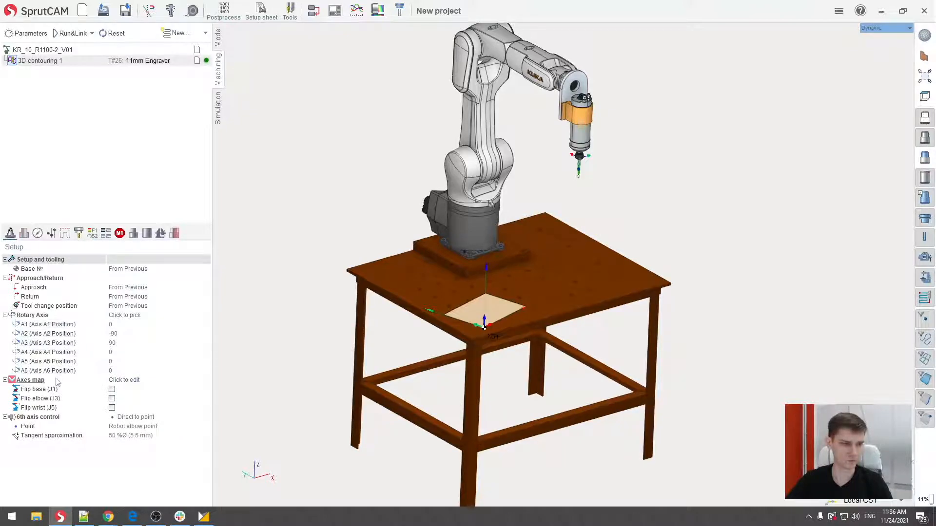
click(150, 384)
click(205, 379)
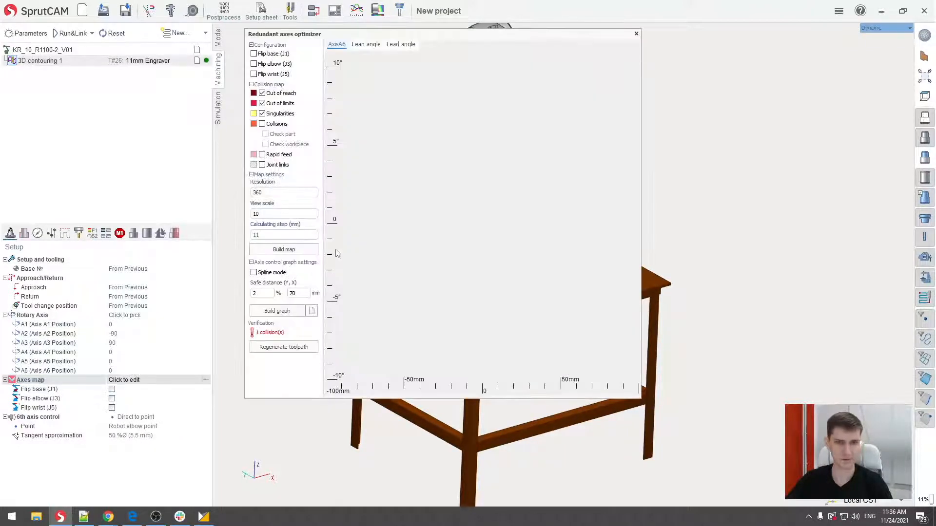
drag(461, 39, 507, 49)
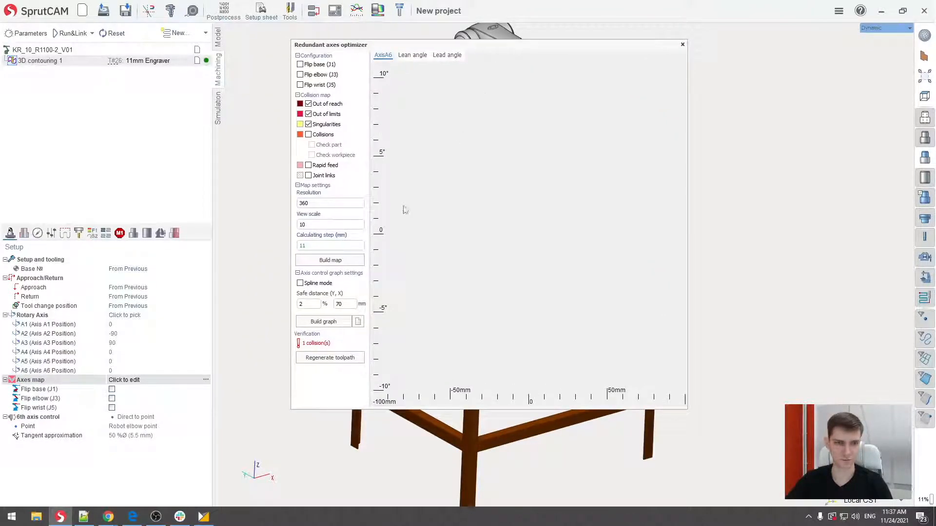
click(335, 263)
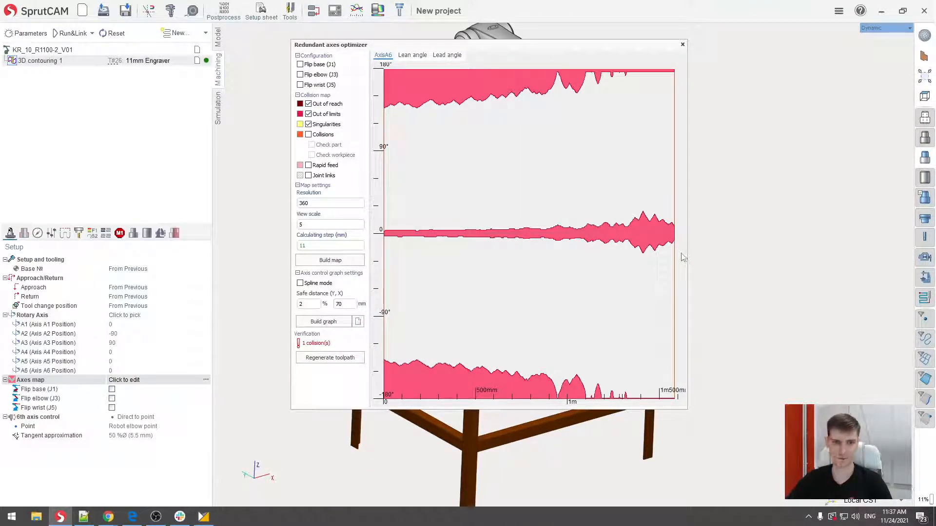
- Build an automatic axis A6 control graph on the map, clear it, and close the redundant axes optimizer
click(320, 323)
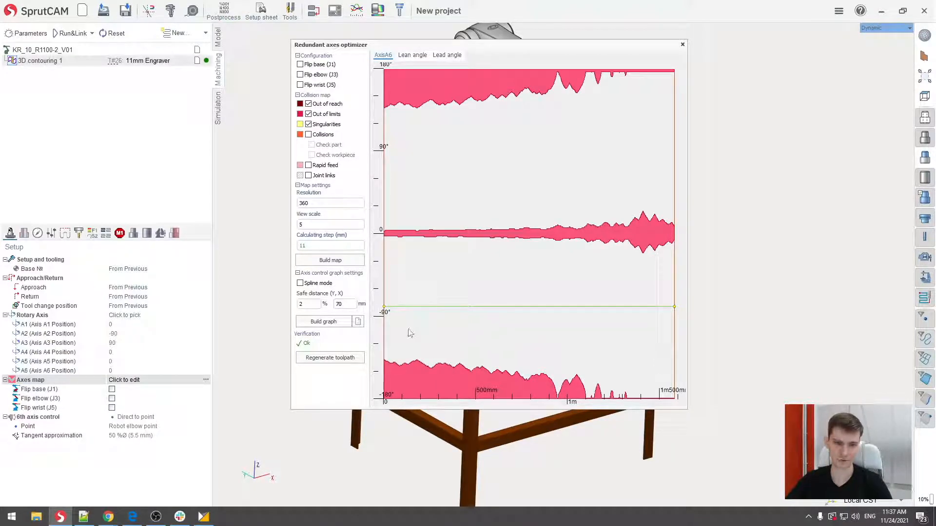
click(358, 322)
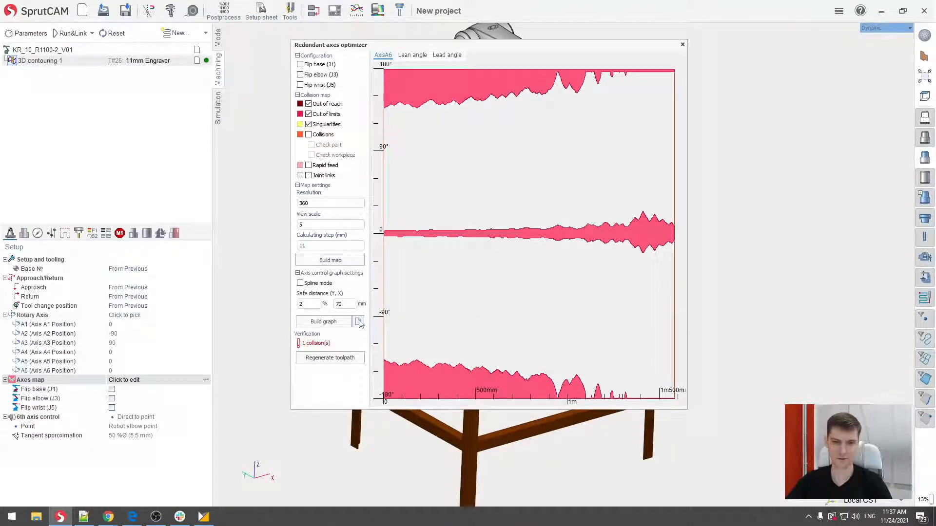
click(682, 45)
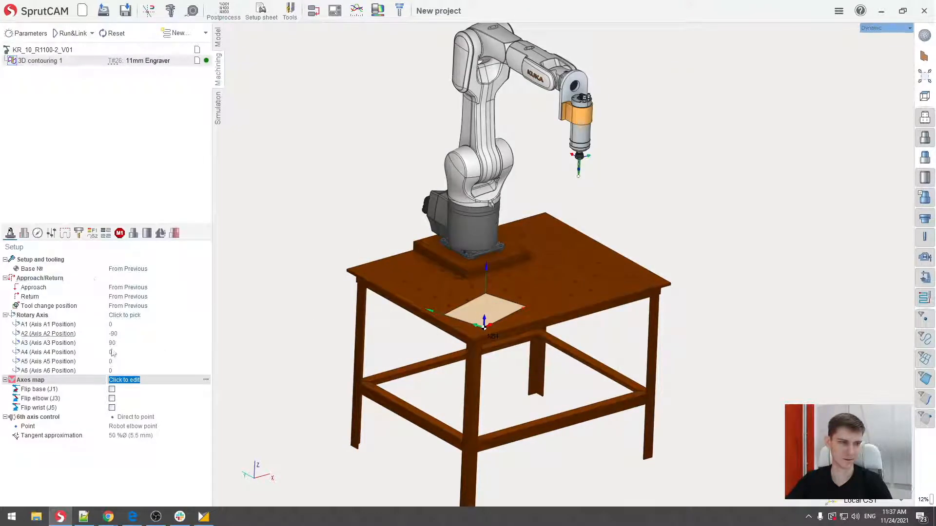
- Set the A5 axis position to -40 in the operation's setup so the spindle tilts
click(142, 363)
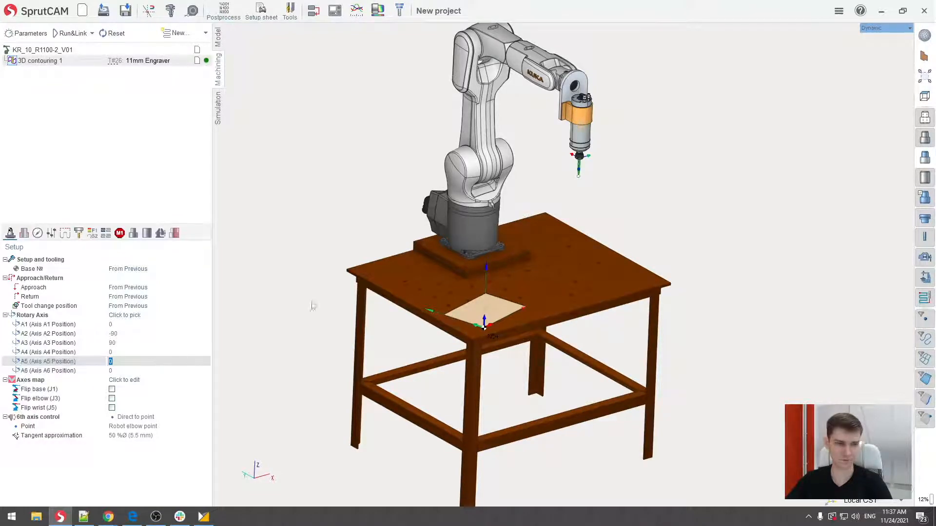
middle_drag(540, 158, 514, 248)
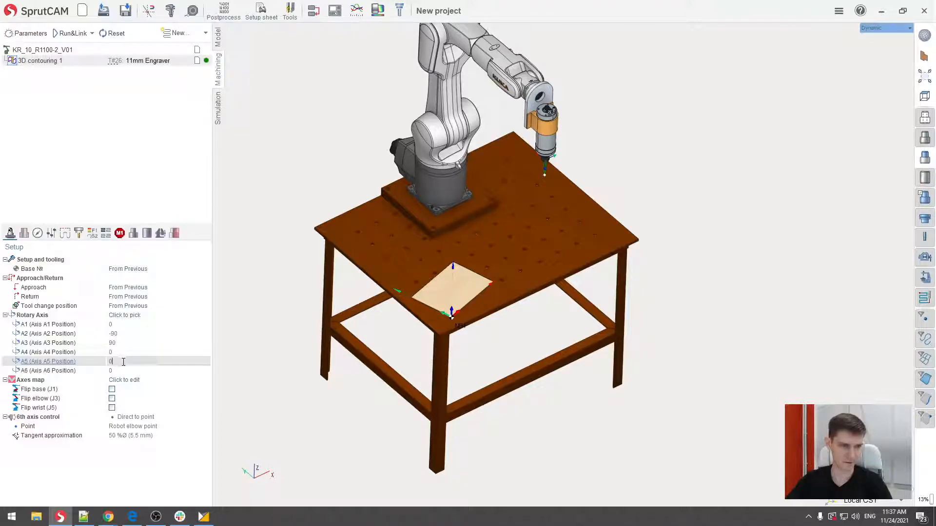
text(-40)
key(Return)
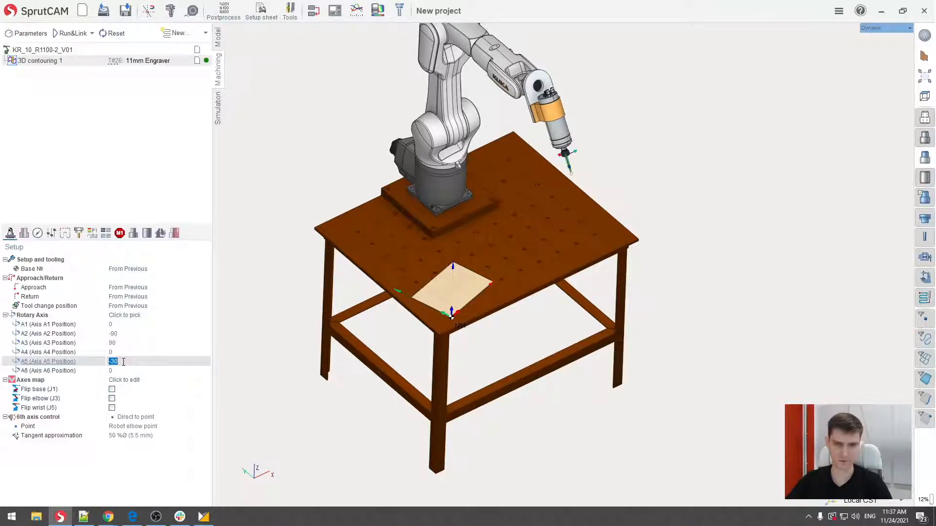
middle_drag(486, 199, 505, 243)
middle_drag(460, 348, 461, 373)
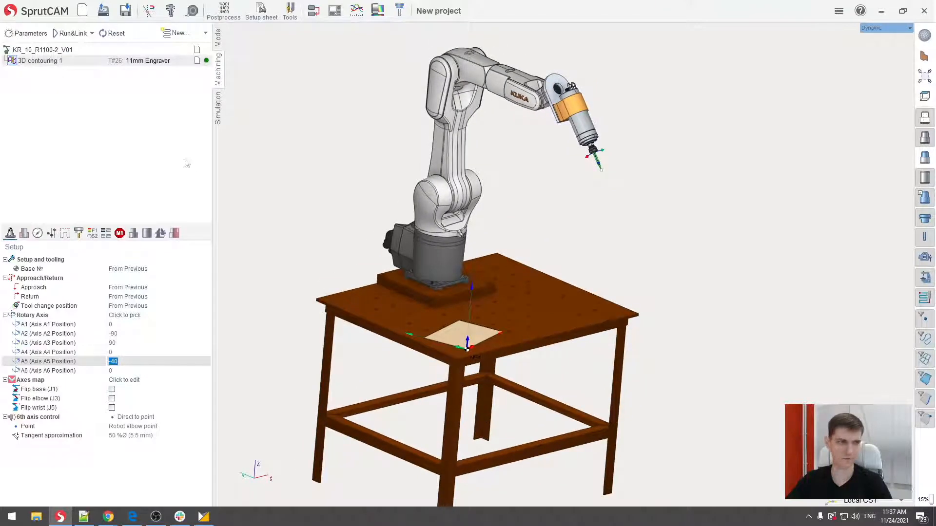
- Generate the 3D contouring toolpath and examine the tool tilt and approach moves around the SprutCAM text
click(71, 34)
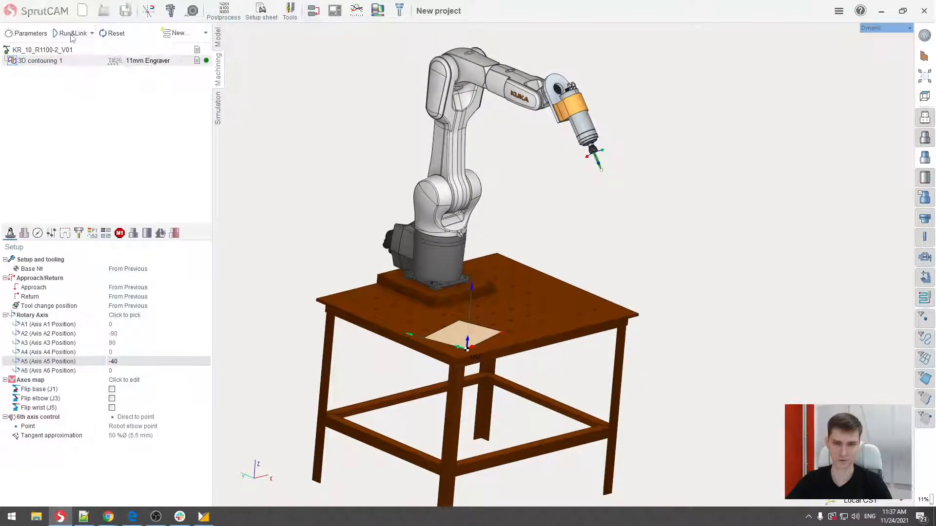
middle_drag(490, 305, 490, 242)
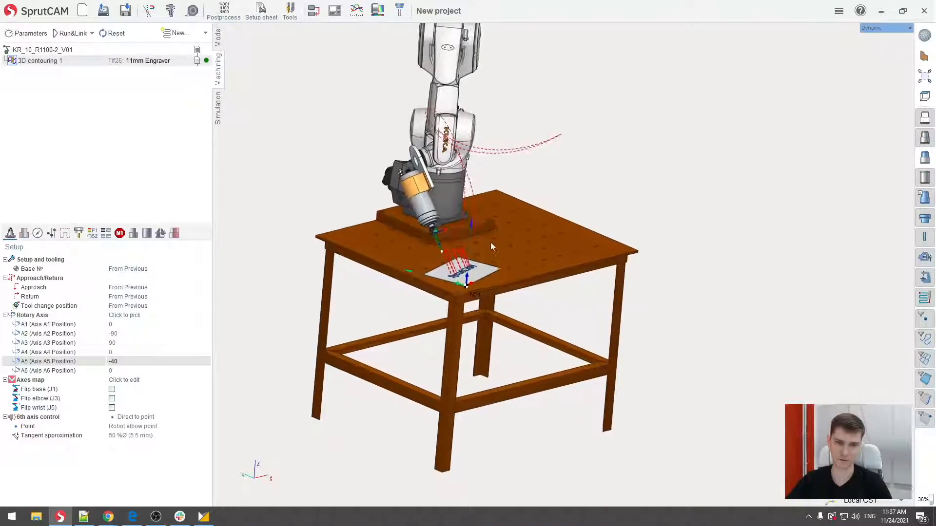
scroll(461, 266, up, 5)
scroll(465, 263, up, 4)
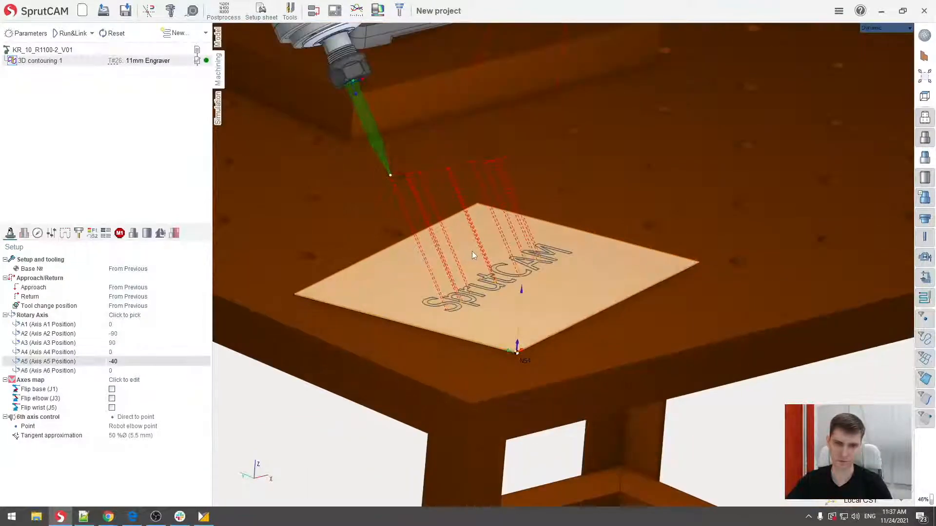
middle_drag(487, 239, 510, 240)
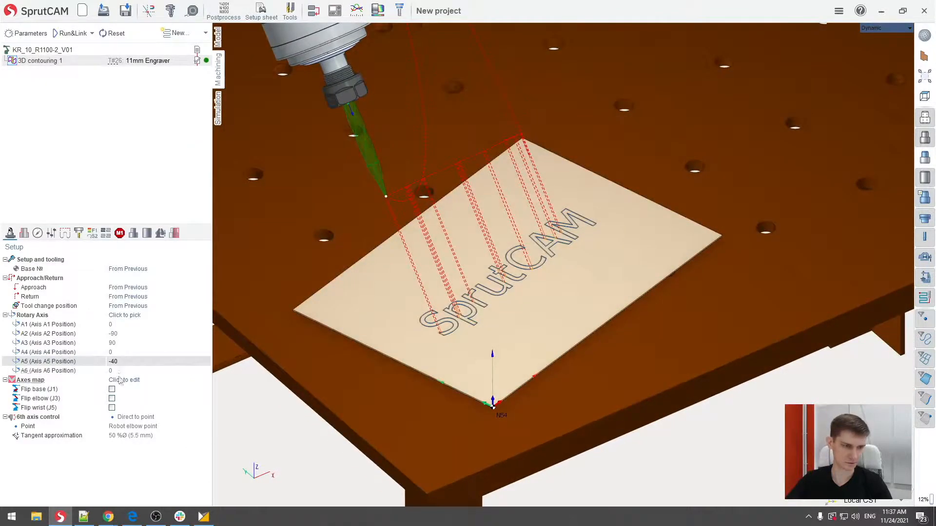
- Set the A6 axis position to -10, regenerate the toolpath, and check the tool's inclination over the text
click(116, 371)
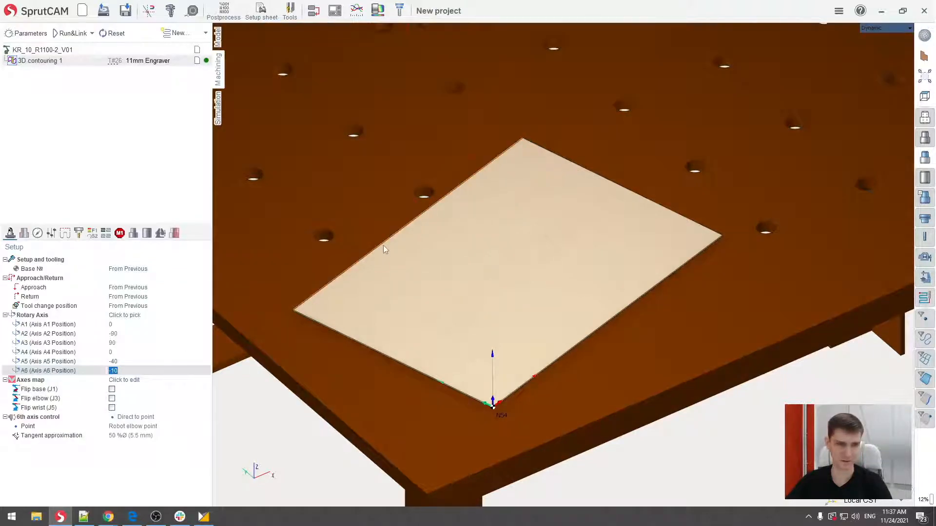
middle_drag(385, 242, 390, 267)
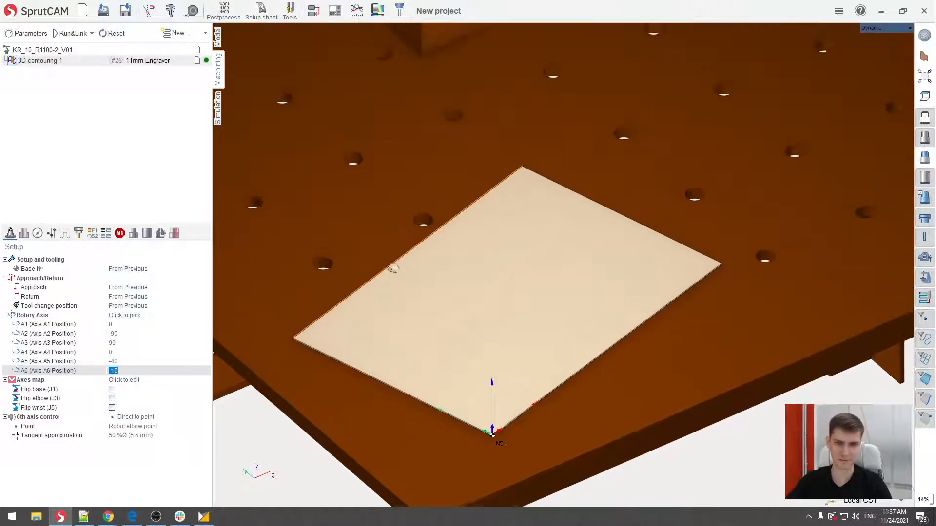
scroll(396, 248, down, 3)
click(69, 33)
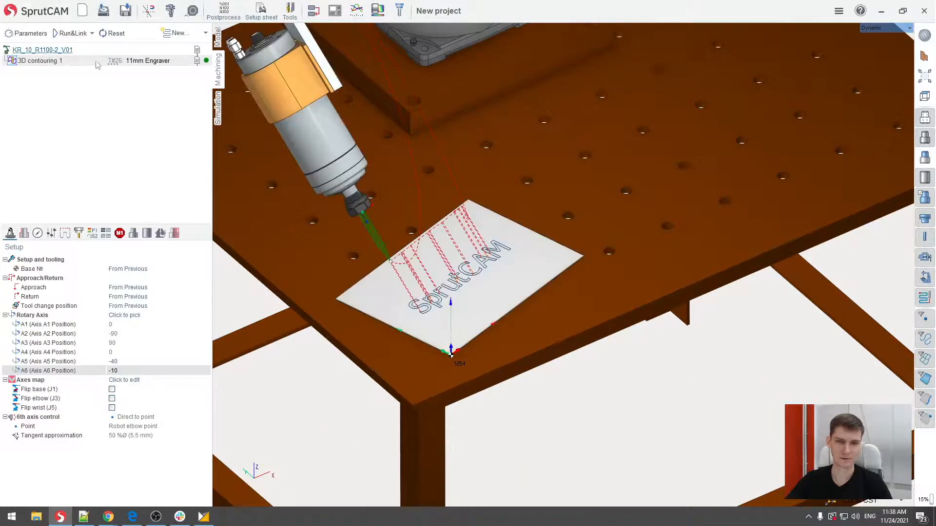
middle_drag(459, 247, 441, 255)
scroll(434, 252, up, 5)
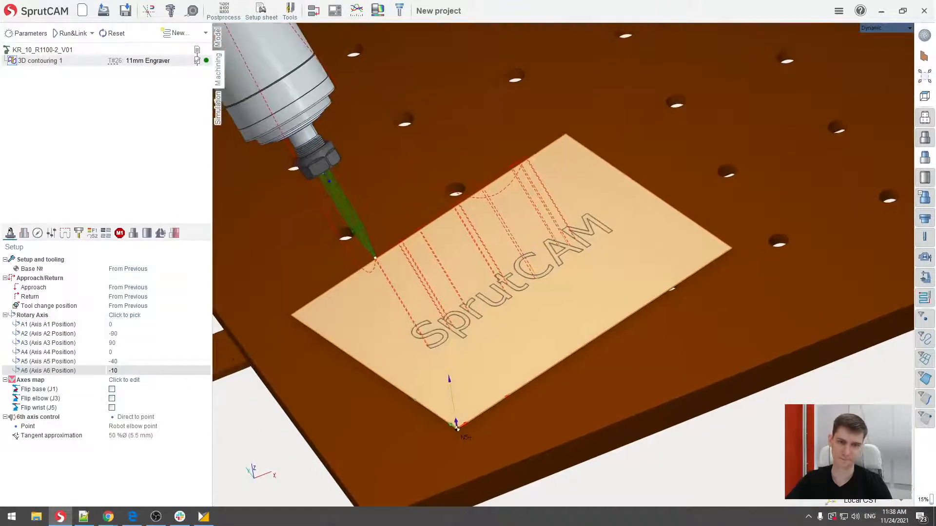
middle_drag(434, 223, 434, 231)
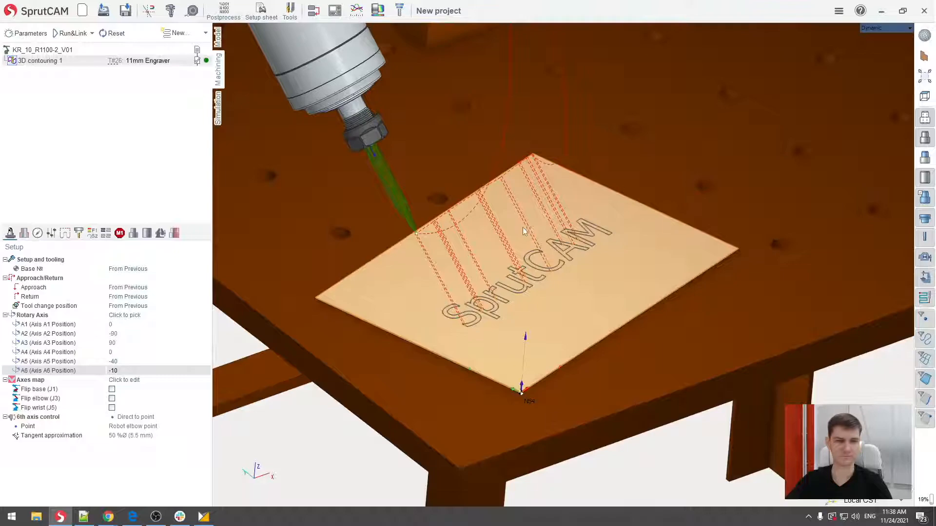
right_drag(515, 233, 509, 221)
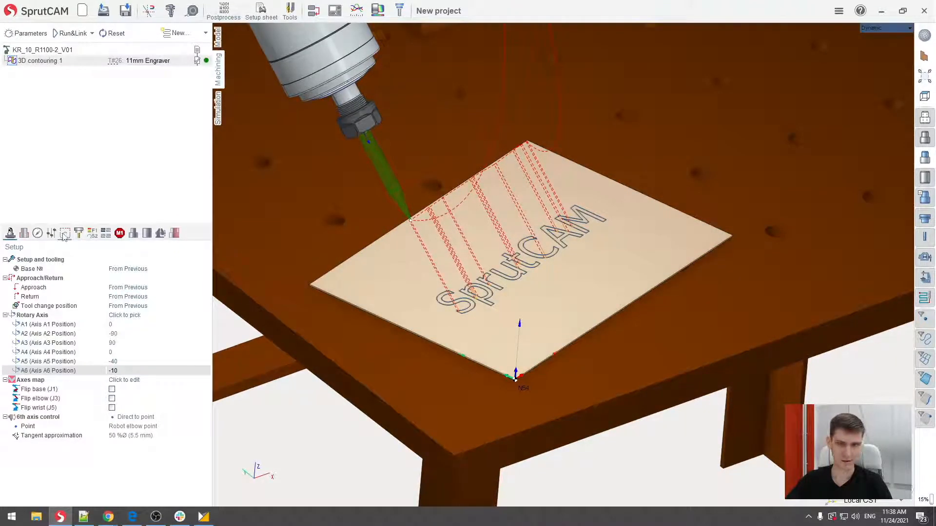
- Set the operation's safe level to 82.53 mm, measured from the origin instead of from the part
click(65, 234)
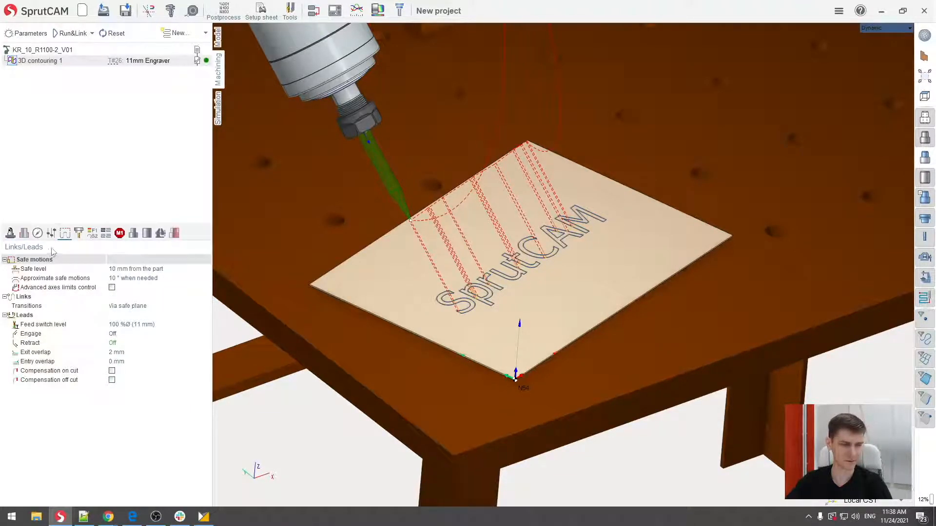
click(146, 269)
click(209, 271)
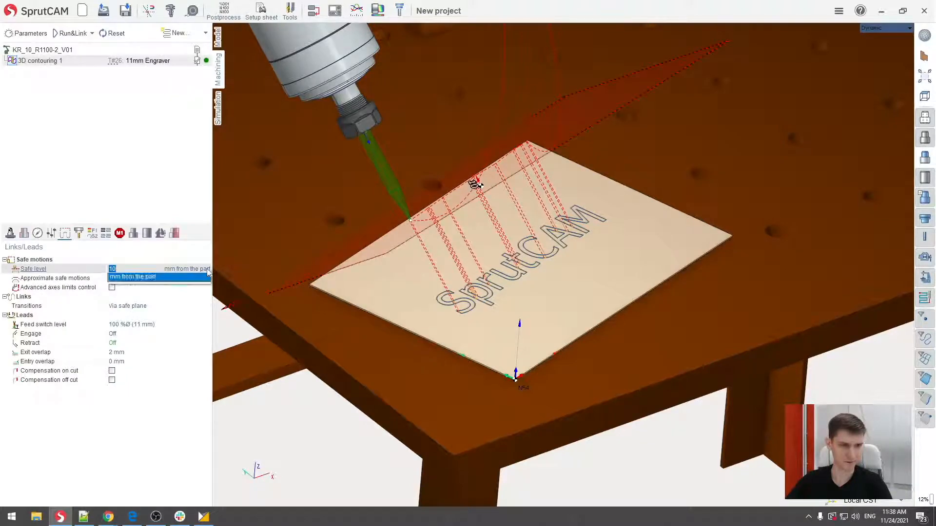
click(131, 285)
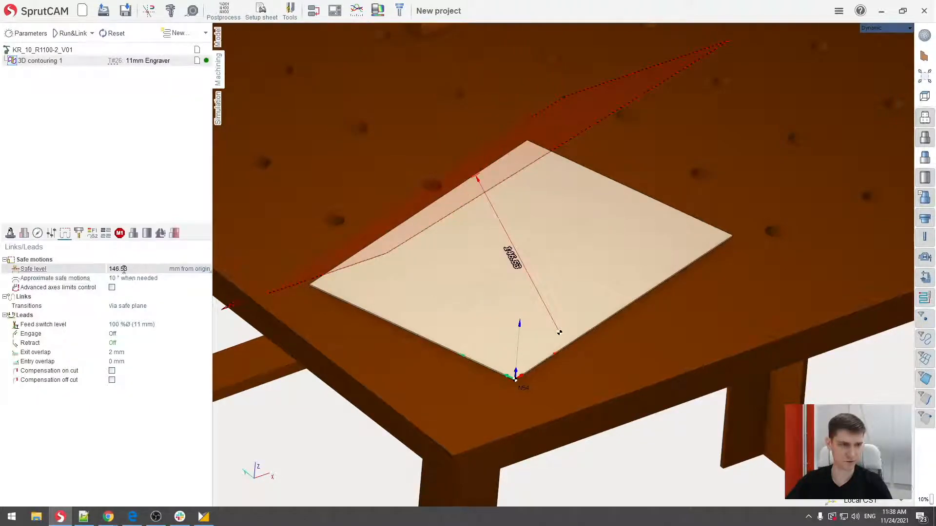
scroll(127, 270, down, 6)
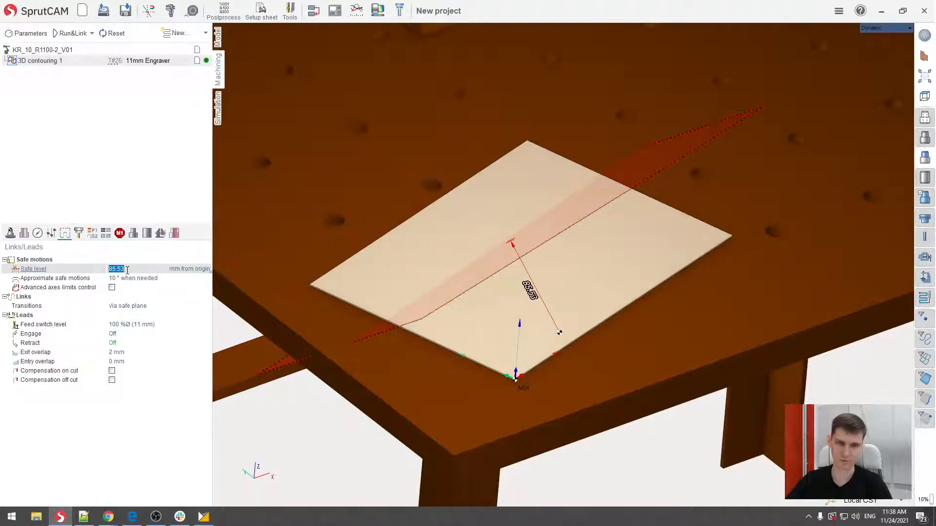
scroll(127, 270, down, 1)
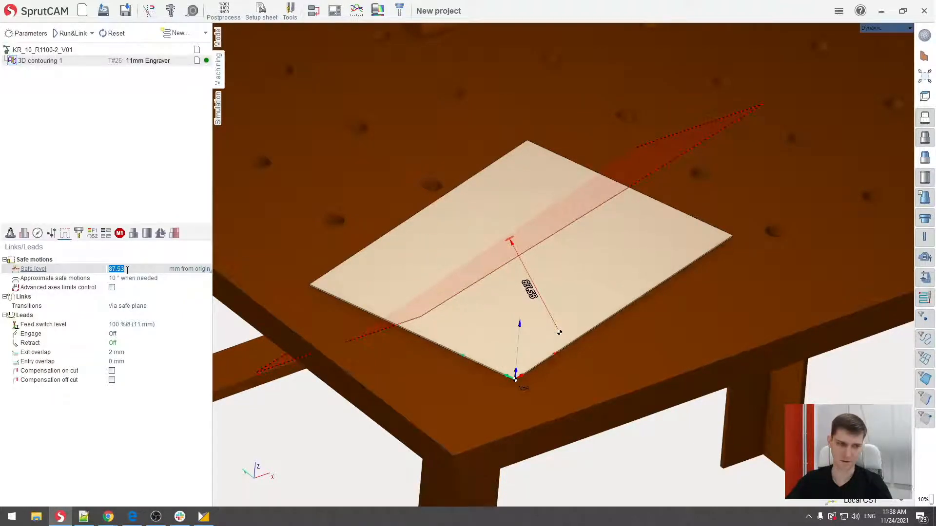
scroll(127, 270, down, 1)
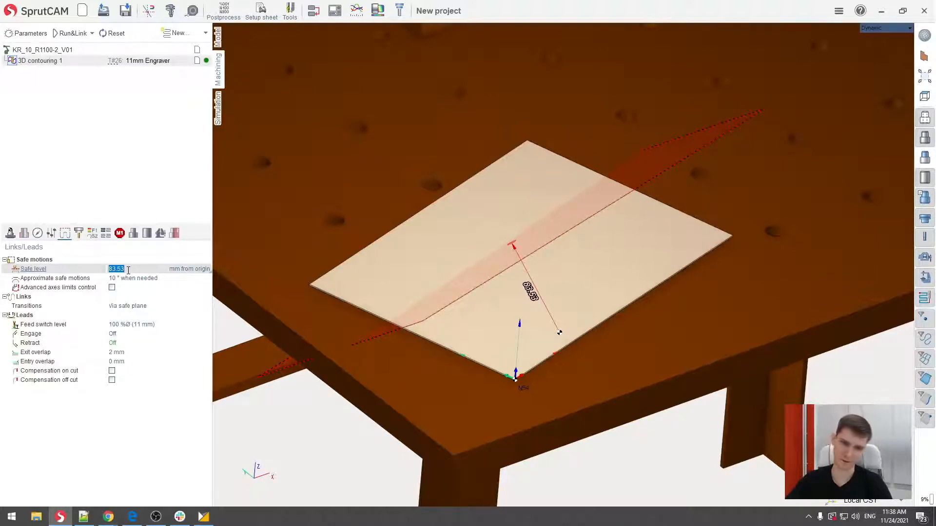
scroll(128, 270, down, 1)
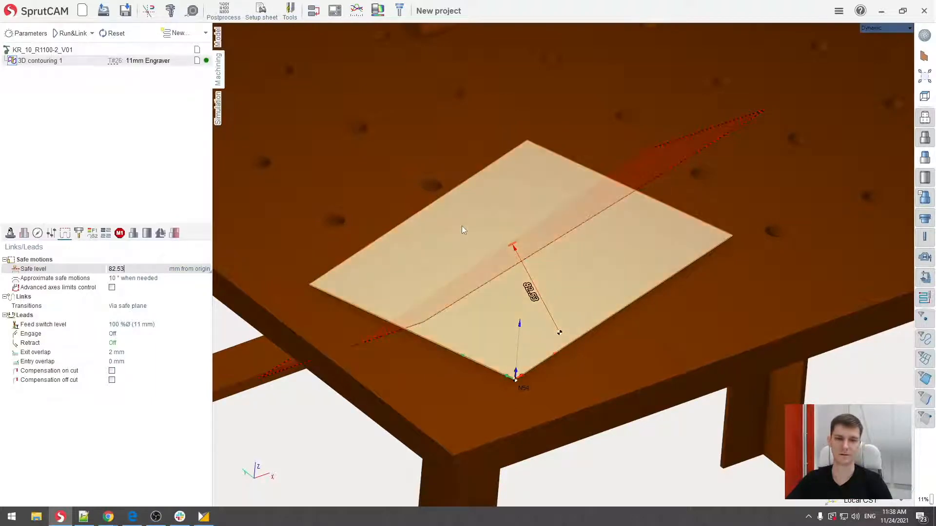
- Regenerate the 3D contouring toolpath and check the rapid moves over the text and the robot's posture
click(69, 38)
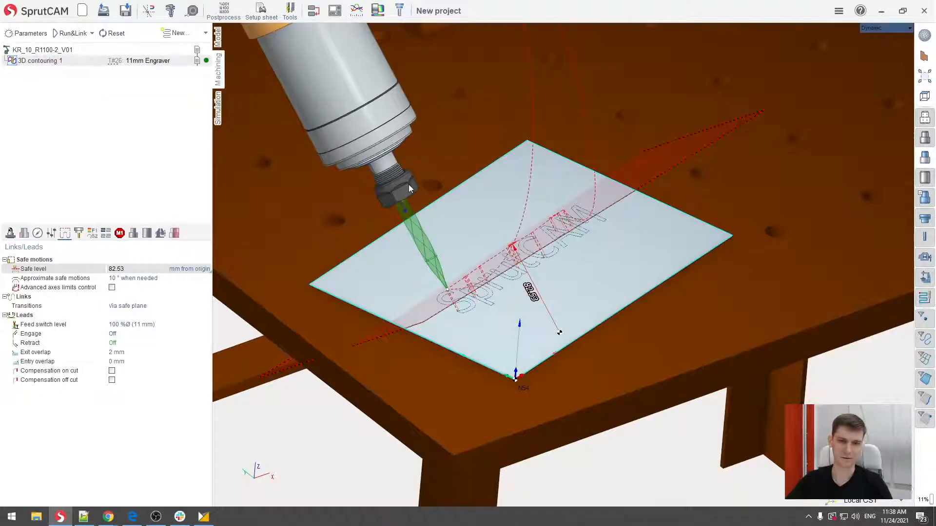
middle_drag(491, 195, 489, 179)
scroll(490, 179, down, 4)
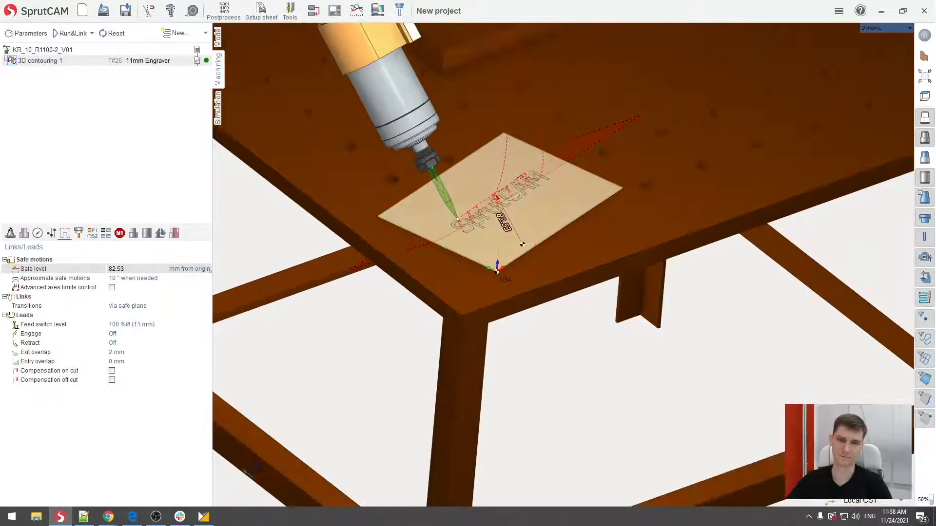
scroll(515, 182, down, 1)
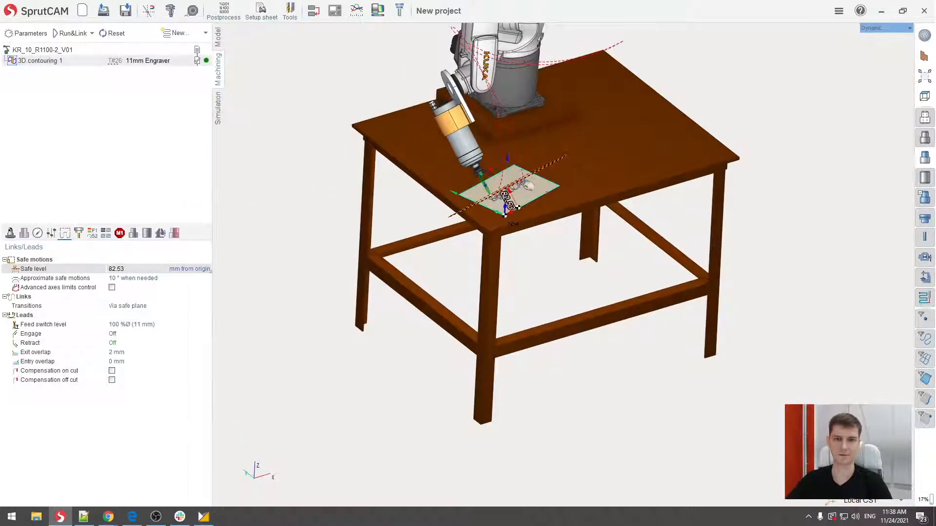
mouse_move(525, 183)
middle_down()
mouse_move(516, 222)
mouse_move(531, 181)
middle_up()
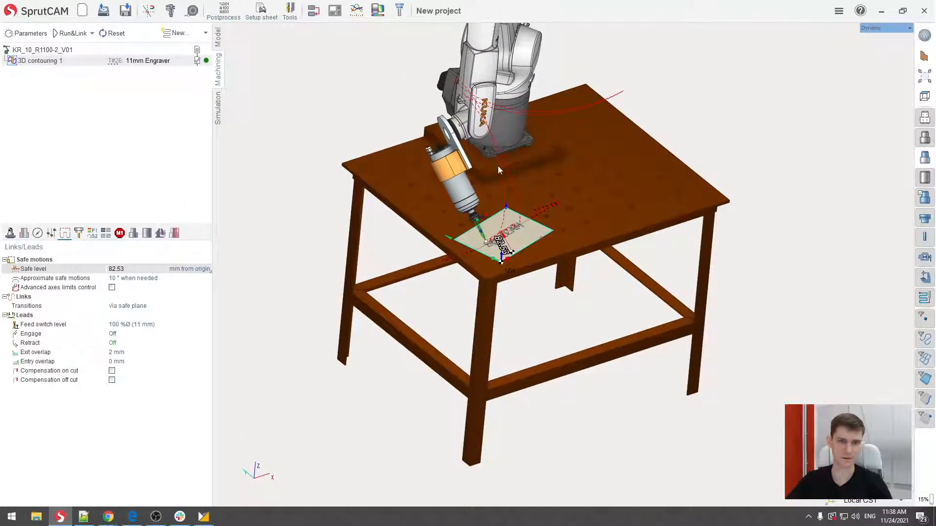
- Start the machining simulation and follow the robot's approach to the sheet
click(219, 118)
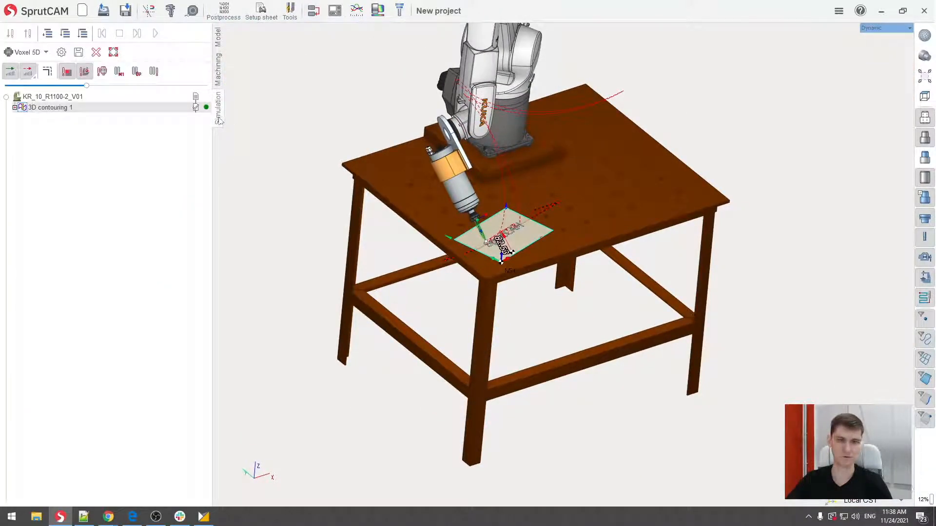
click(155, 33)
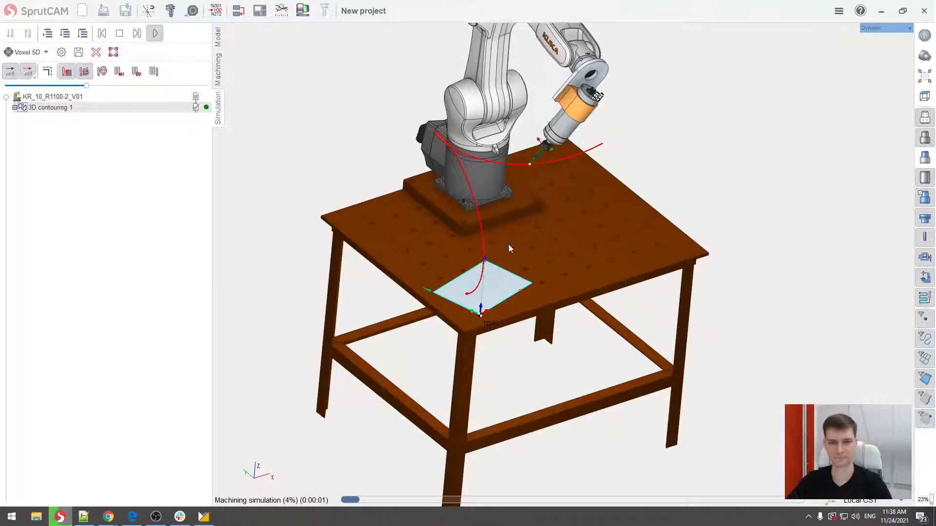
middle_drag(556, 244, 586, 287)
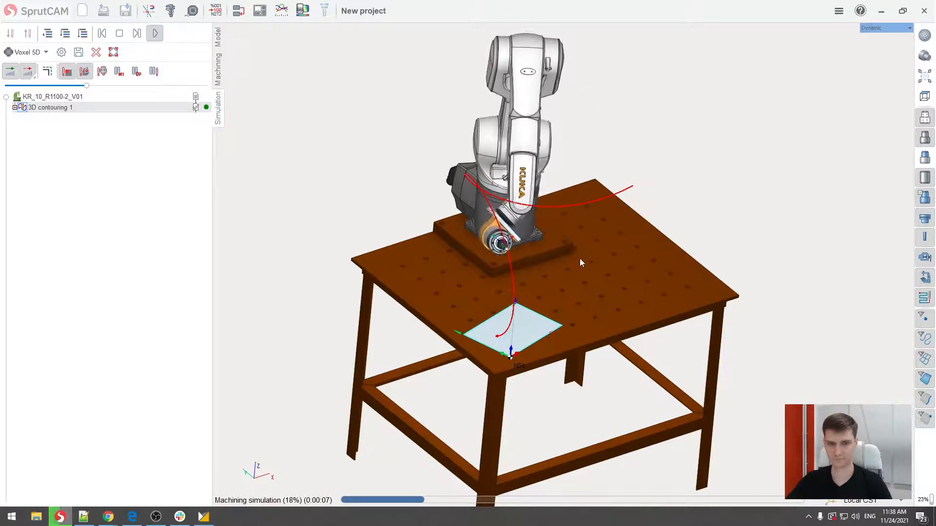
scroll(518, 344, up, 2)
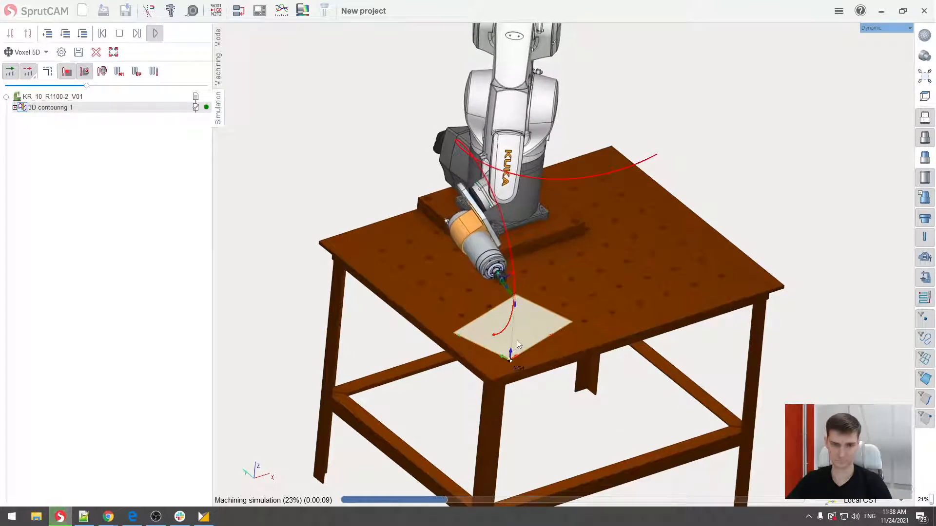
mouse_move(519, 325)
middle_down()
mouse_move(628, 312)
mouse_move(633, 273)
mouse_move(550, 312)
mouse_move(521, 309)
middle_up()
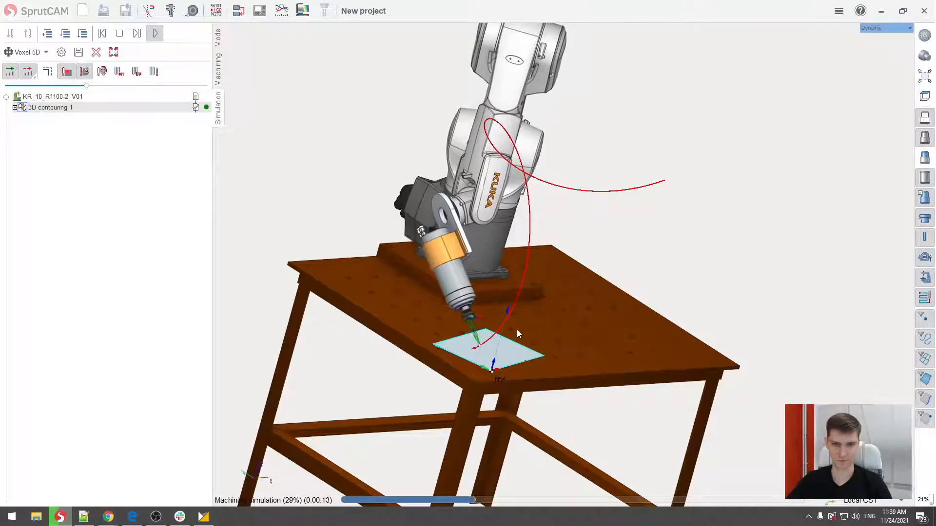
- Watch the engraver trace the letter S up close, raise the simulation speed, and follow the run to its end
scroll(486, 356, up, 4)
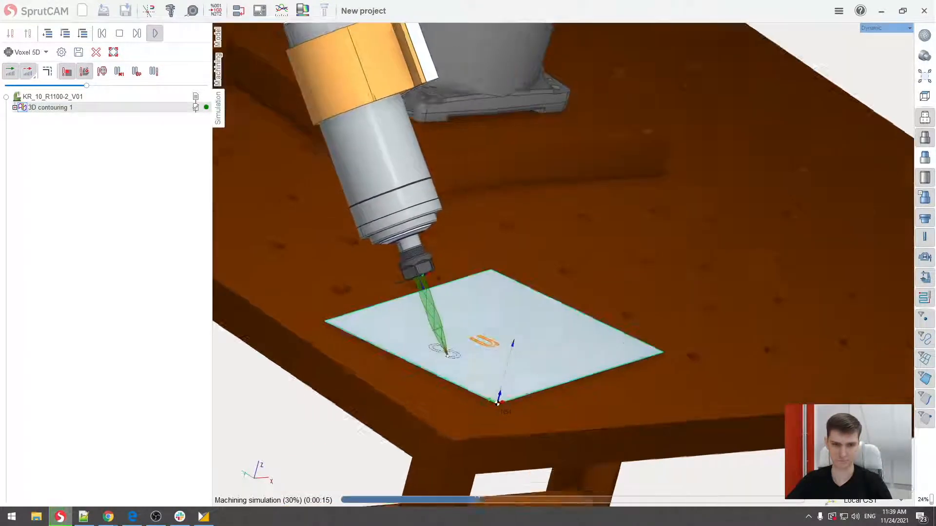
mouse_move(487, 344)
middle_down()
mouse_move(443, 367)
mouse_move(495, 321)
mouse_move(493, 333)
middle_up()
scroll(452, 311, up, 3)
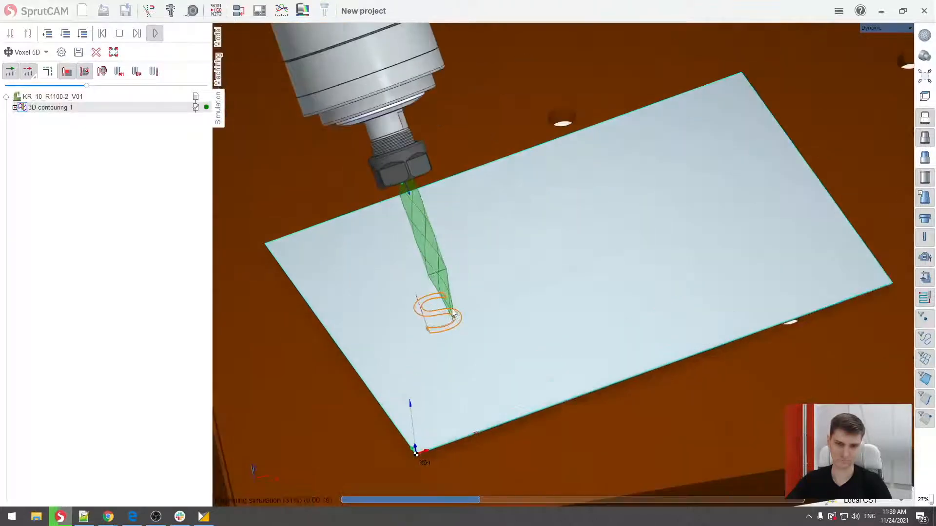
scroll(453, 315, up, 3)
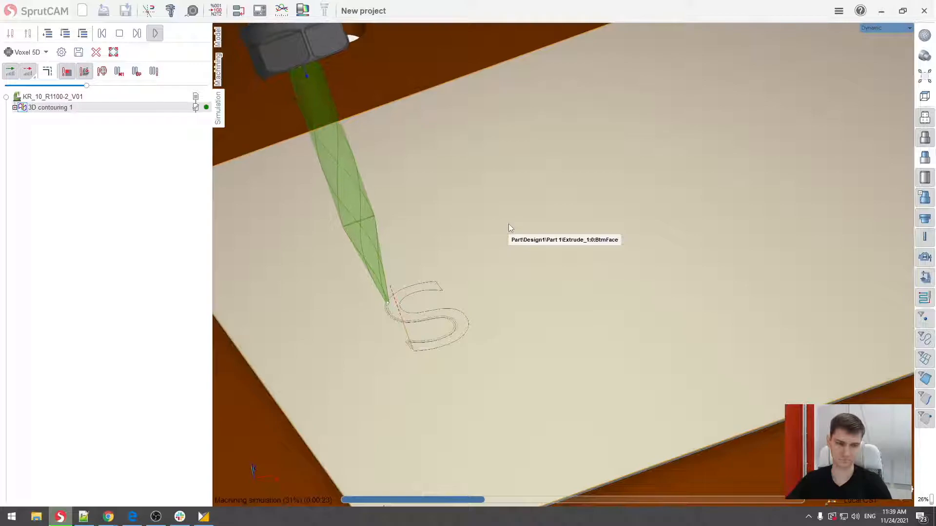
middle_drag(513, 243, 493, 260)
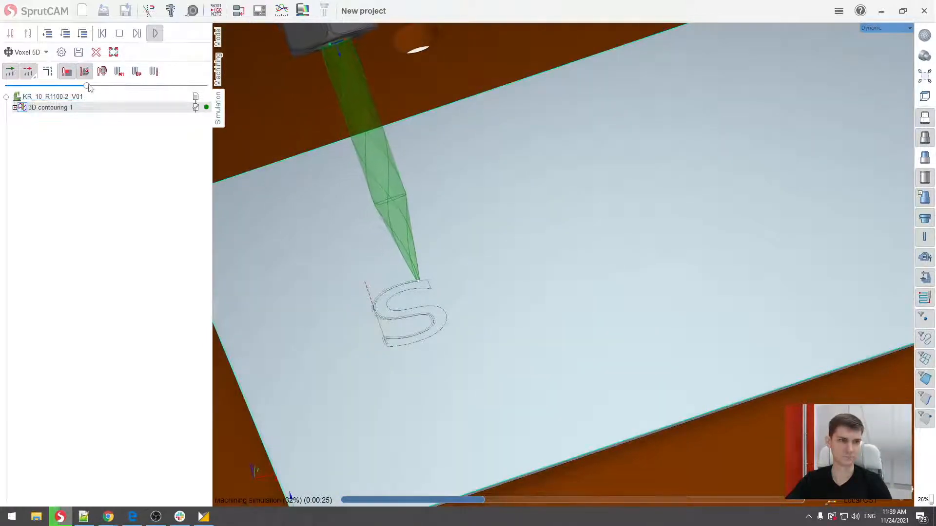
drag(87, 85, 121, 86)
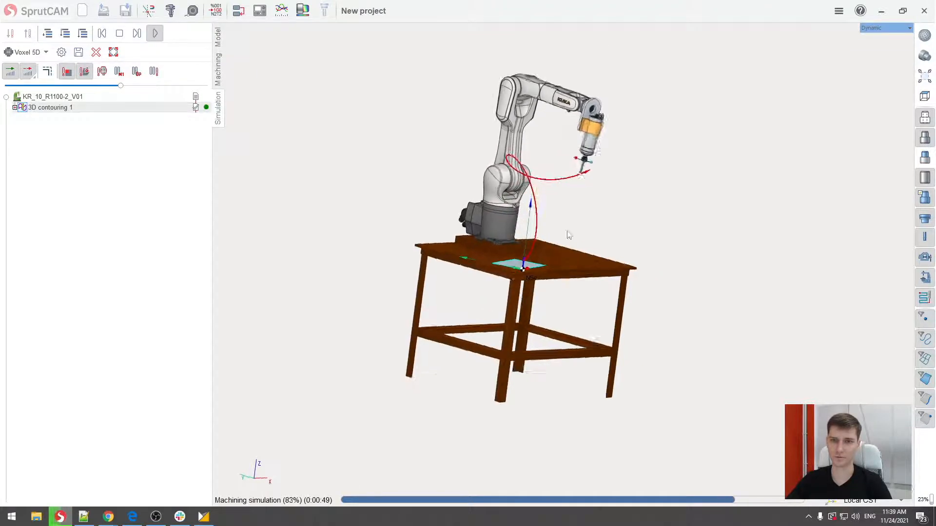
middle_drag(547, 259, 568, 226)
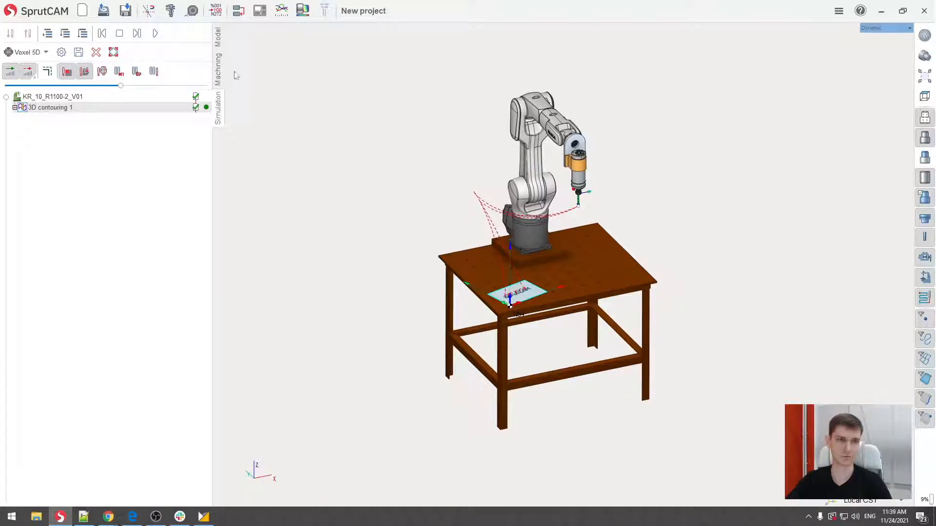
- Generate the NC program for the 3D contouring operation with the KUKA robot.sppx postprocessor
click(218, 70)
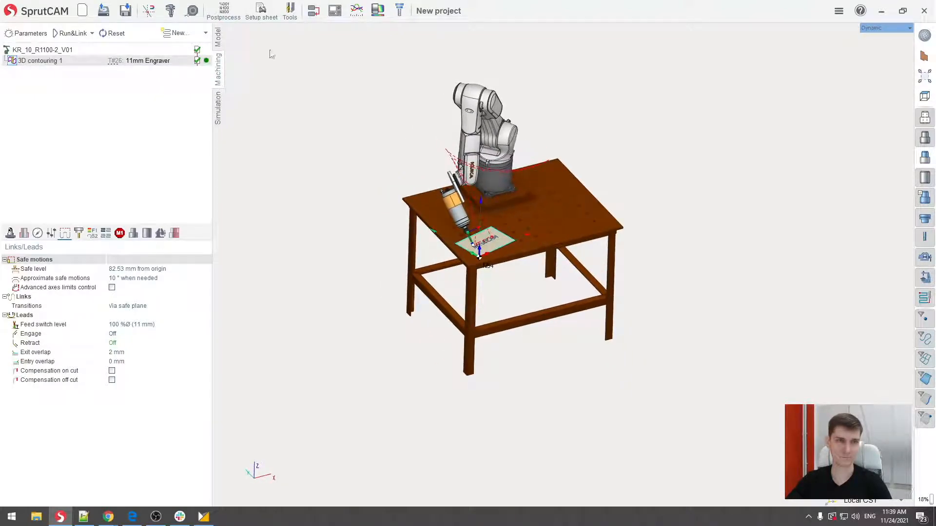
click(225, 12)
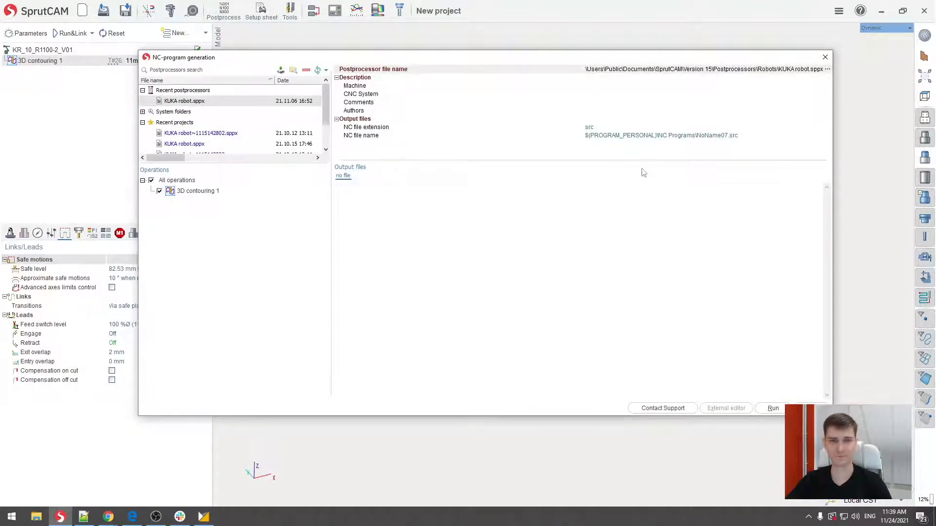
click(827, 69)
drag(683, 164, 649, 132)
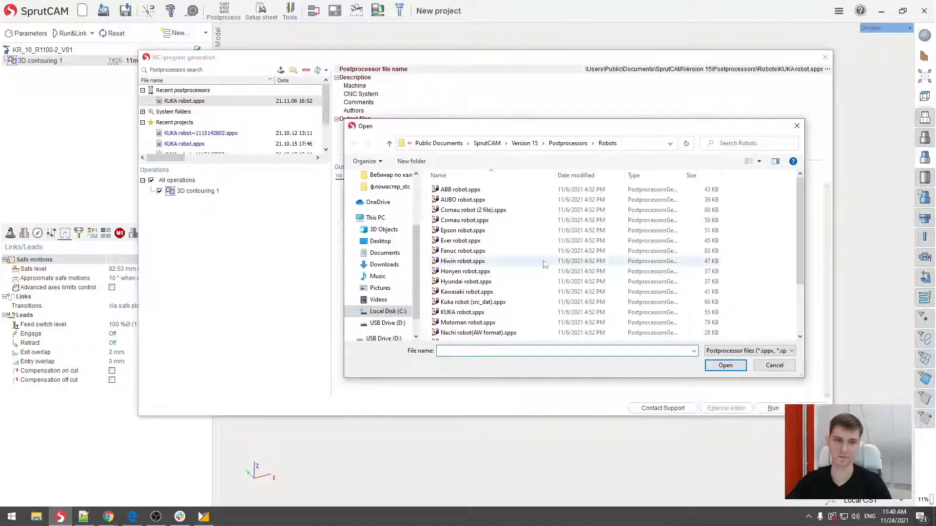
double_click(463, 312)
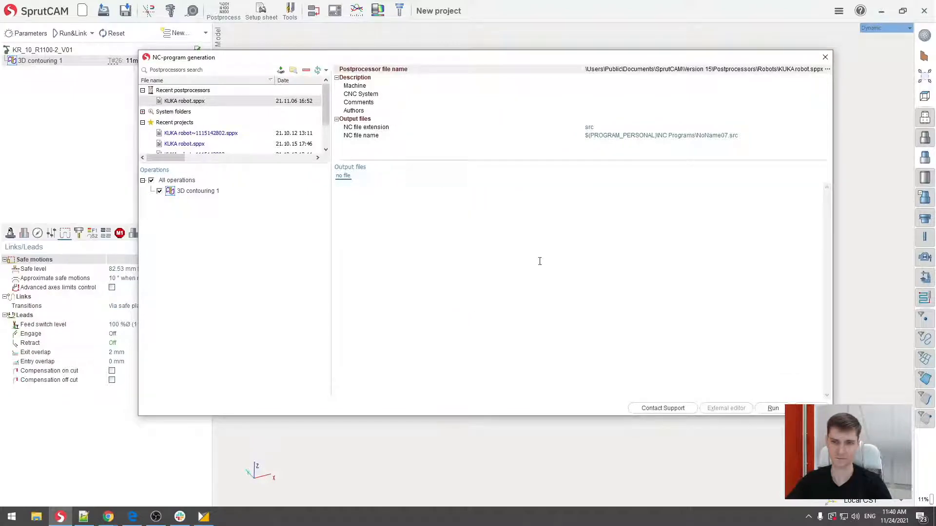
click(776, 409)
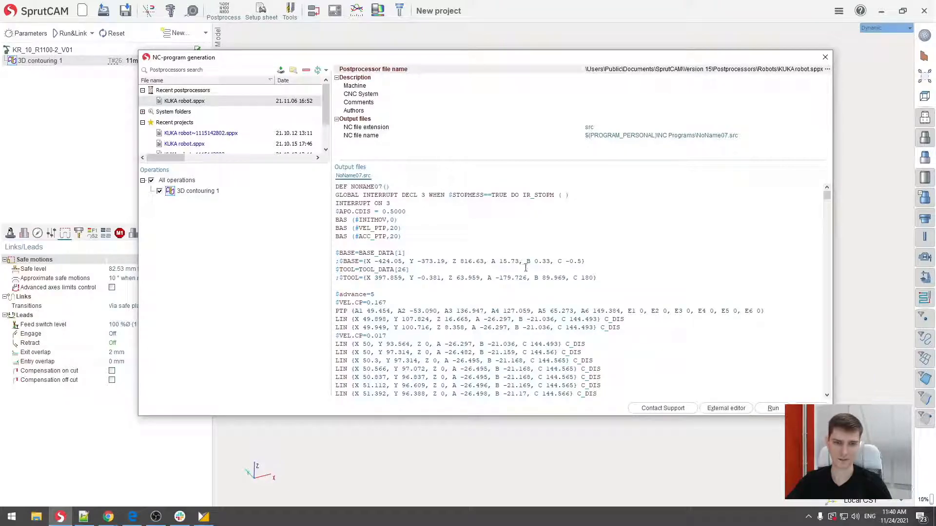
- Look through the generated NC code and open NoName07.src in the external editor
scroll(525, 268, down, 10)
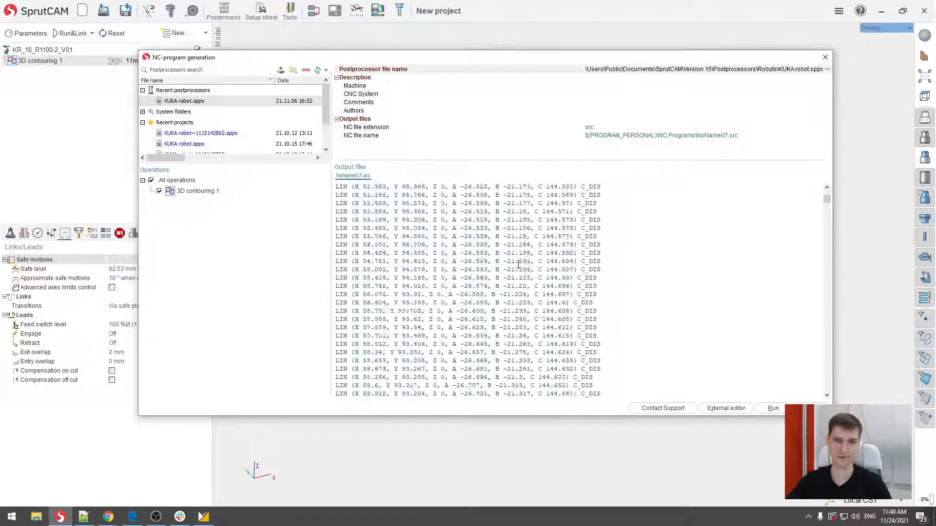
scroll(518, 264, up, 10)
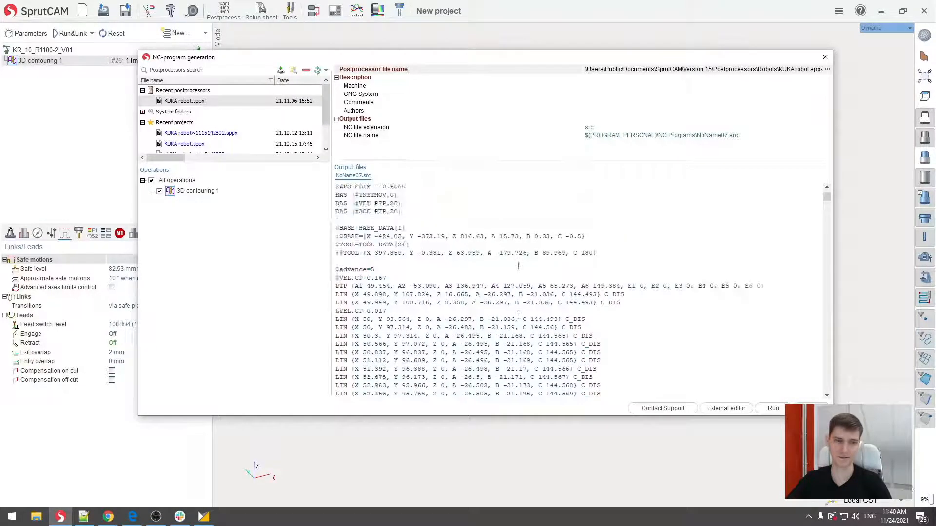
click(728, 410)
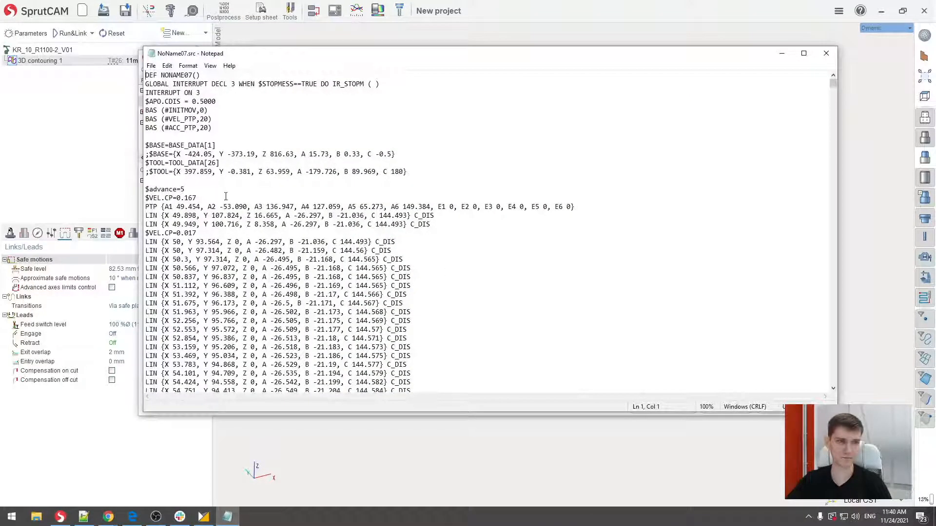
drag(509, 57, 537, 51)
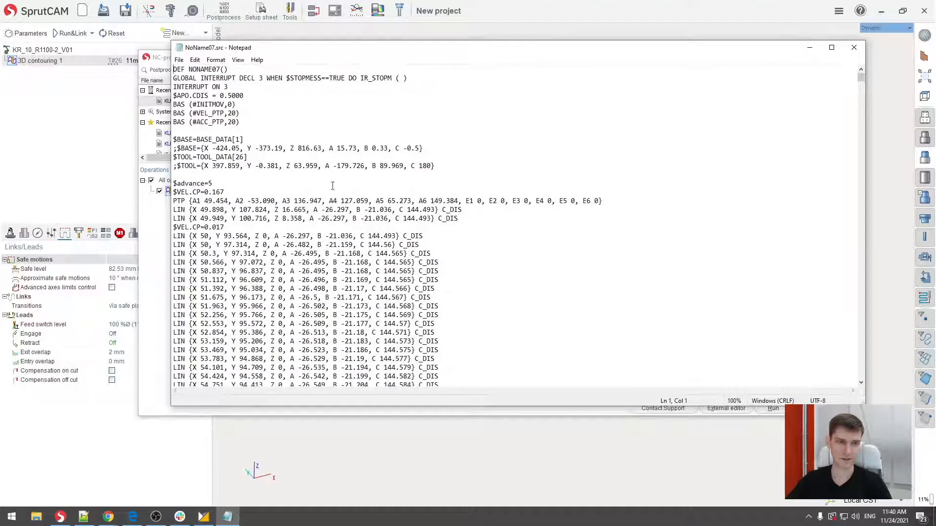
- Examine the $TOOL=TOOL_DATA[26] assignment in the header of NoName07.src
click(173, 157)
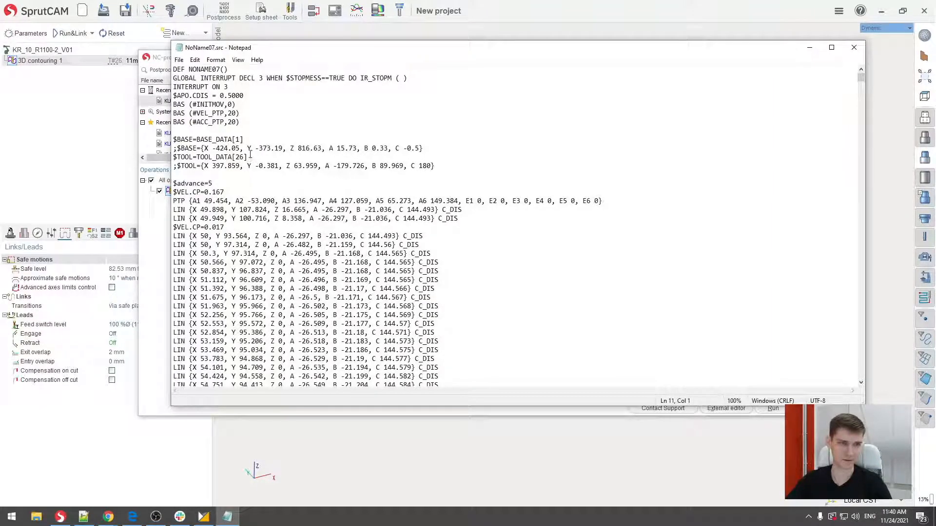
drag(250, 155, 192, 150)
click(191, 157)
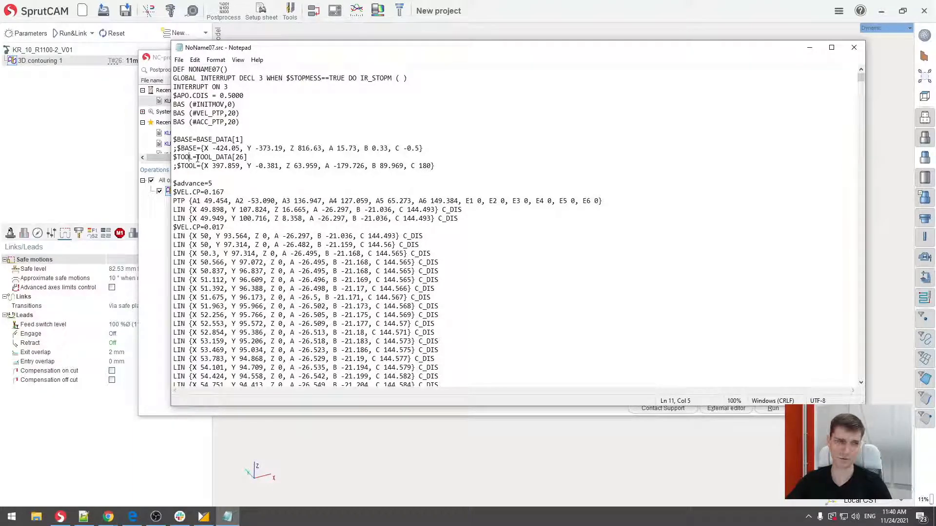
drag(212, 159, 245, 158)
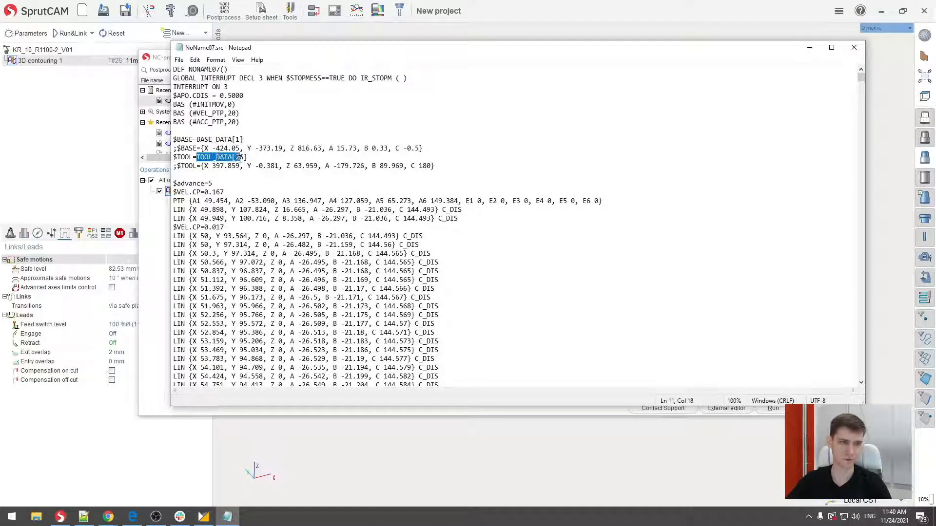
click(247, 157)
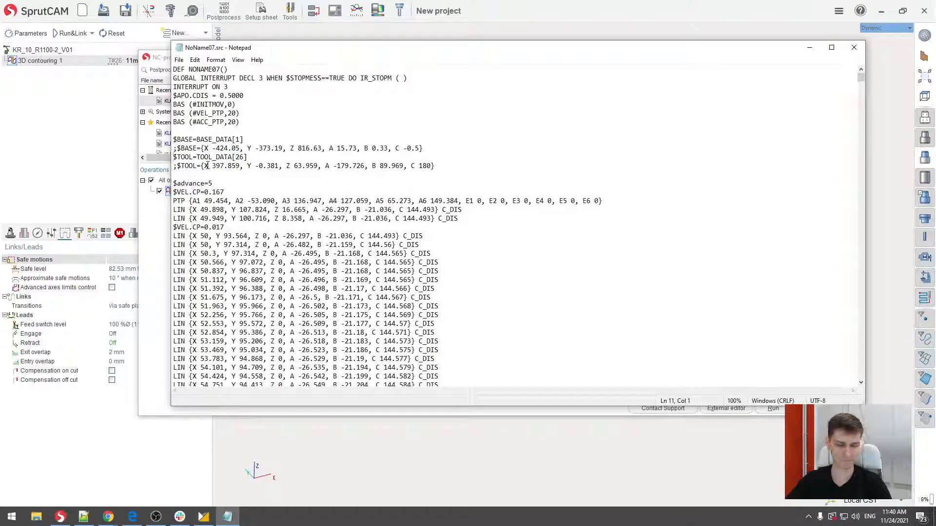
- Comment out the $TOOL=TOOL_DATA[26] line with a semicolon and uncomment the explicit $TOOL coordinates line directly below it
text($)
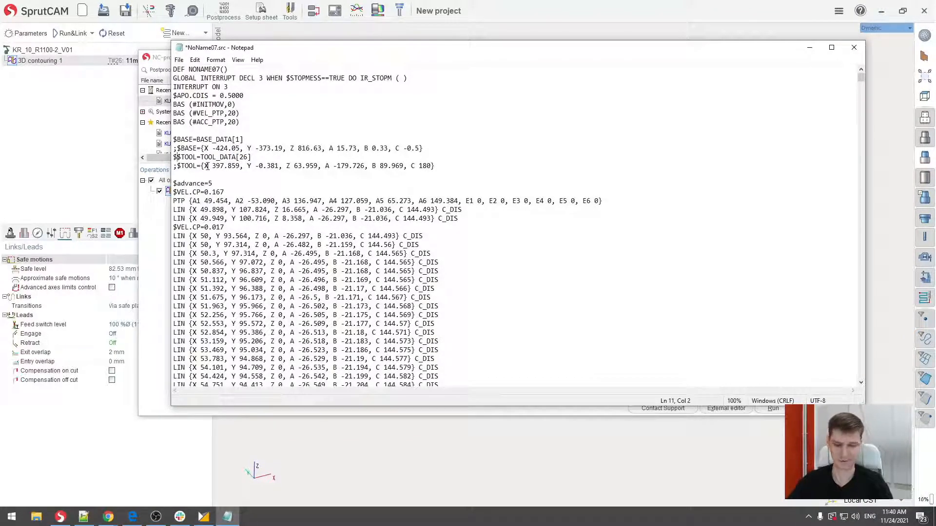
key(BackSpace)
text(;)
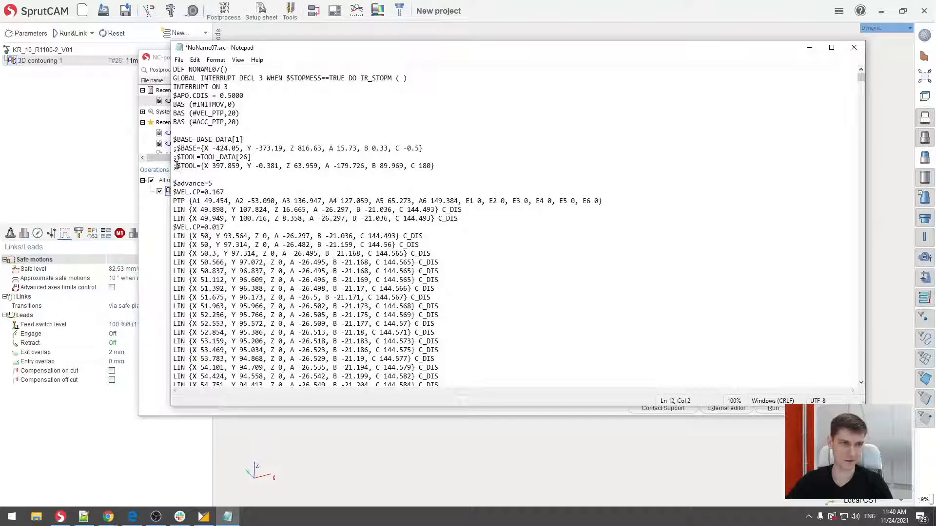
key(BackSpace)
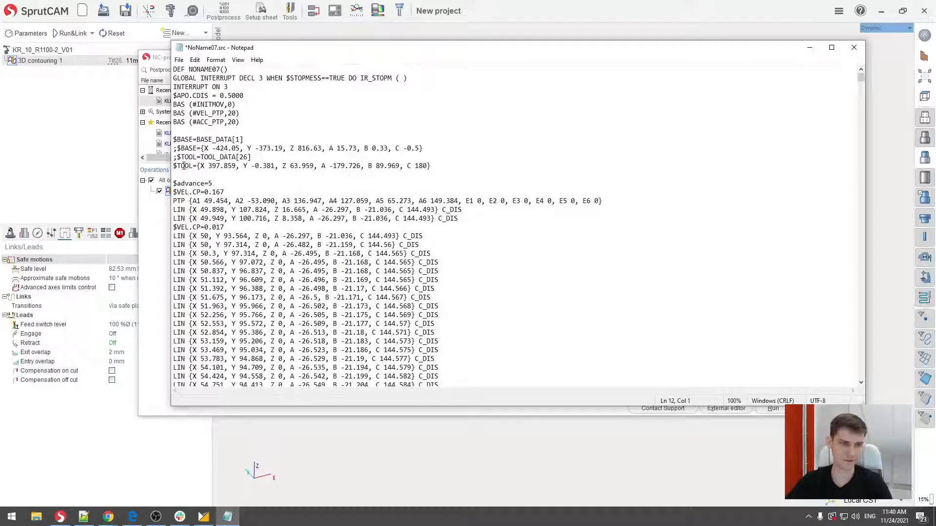
- Examine the explicit X, Y, Z, A, B, C tool coordinates in the $TOOL line of the program header
mouse_move(184, 166)
mouse_down()
mouse_move(431, 166)
mouse_move(210, 184)
mouse_move(199, 166)
mouse_up()
click(436, 166)
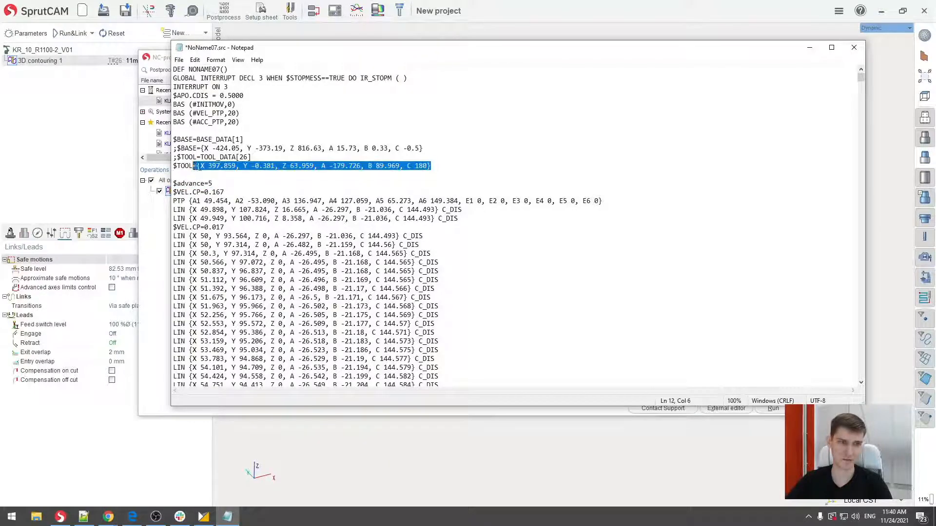
click(444, 166)
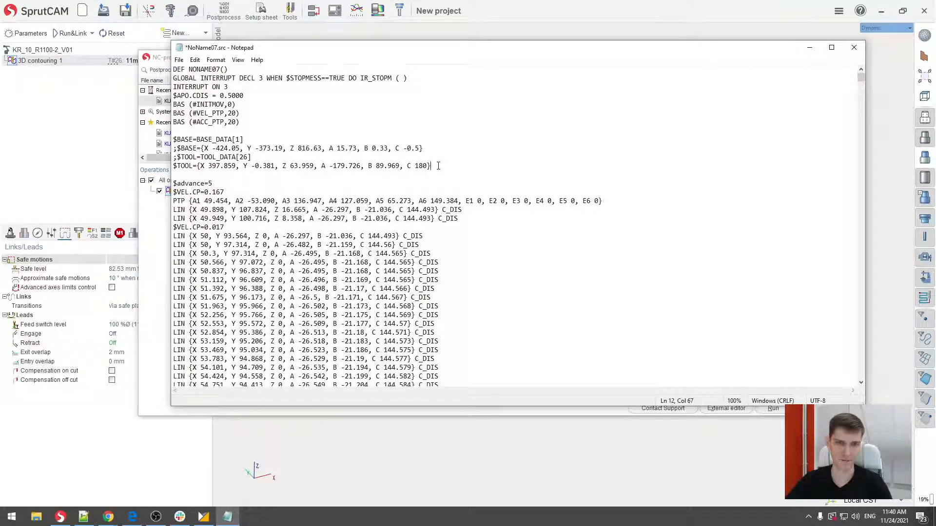
drag(435, 165, 187, 166)
click(193, 166)
click(435, 169)
click(190, 166)
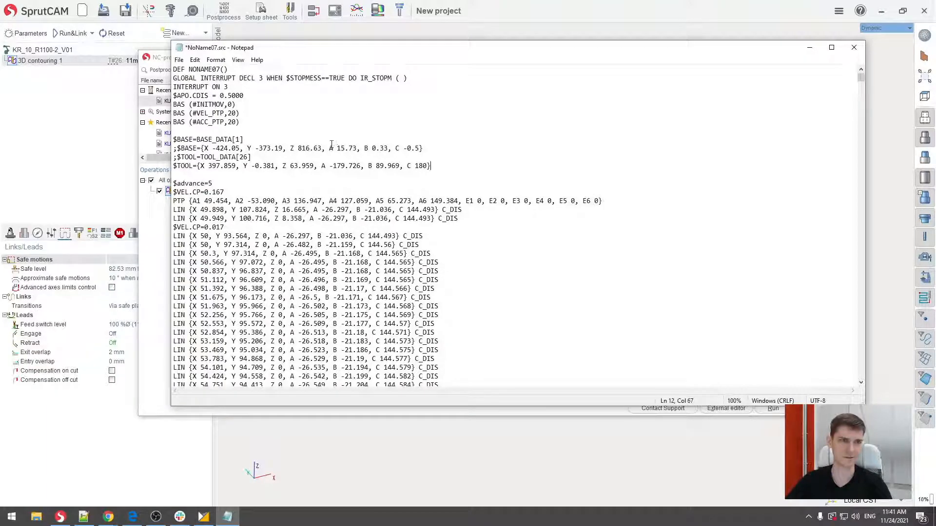
- Save the edited NoName07.src program
click(179, 60)
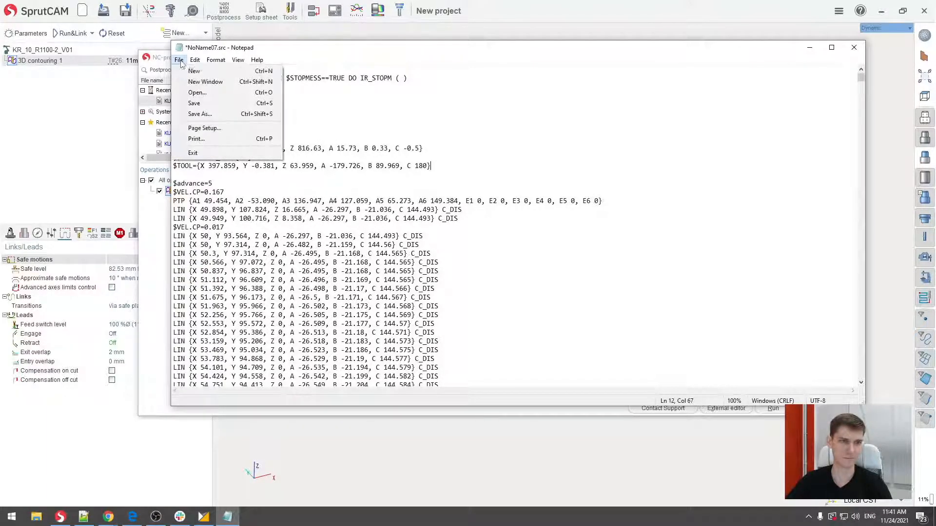